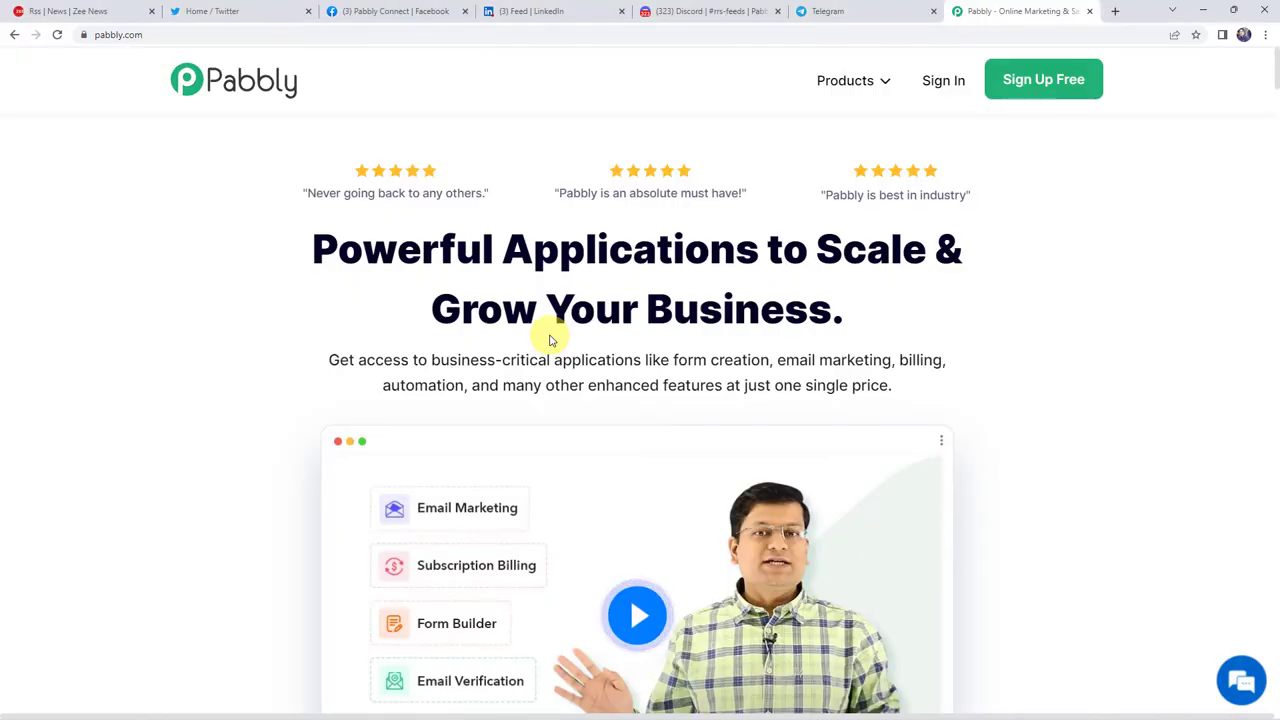
# Step: Sign in to Pabbly from its homepage and open the Pabbly Connect app
pyautogui.click(151, 34)
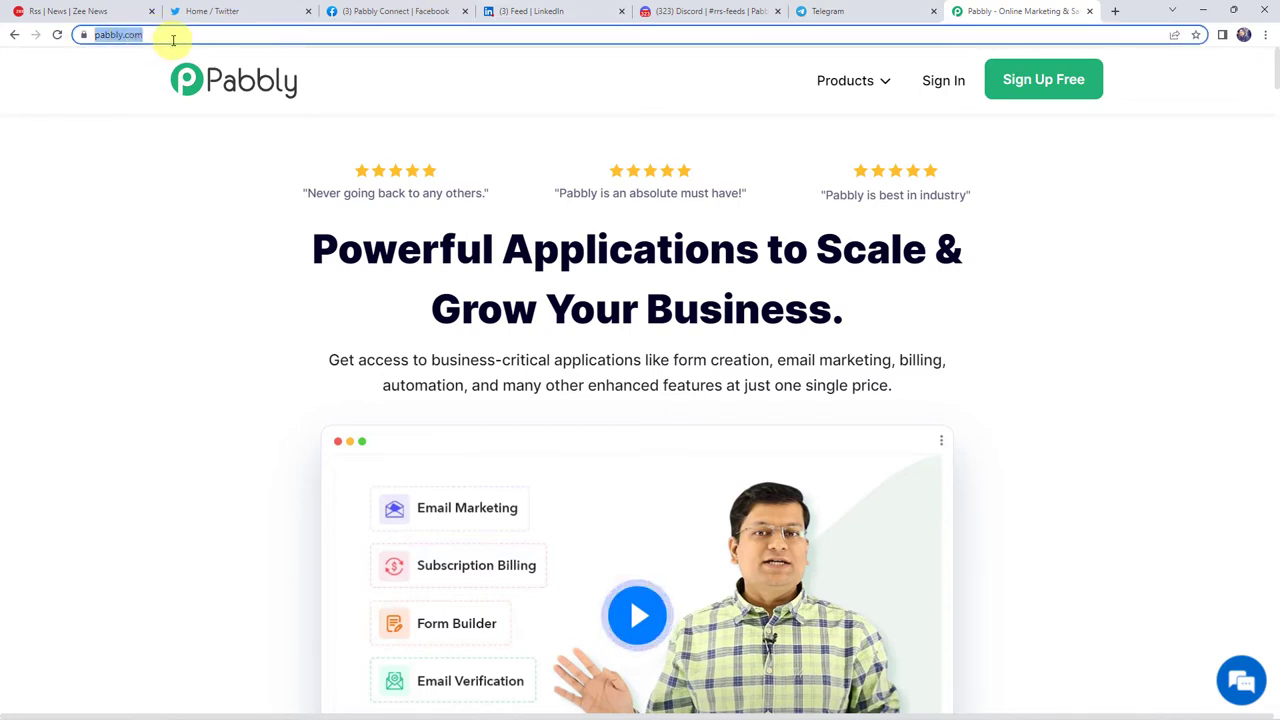
pyautogui.click(675, 415)
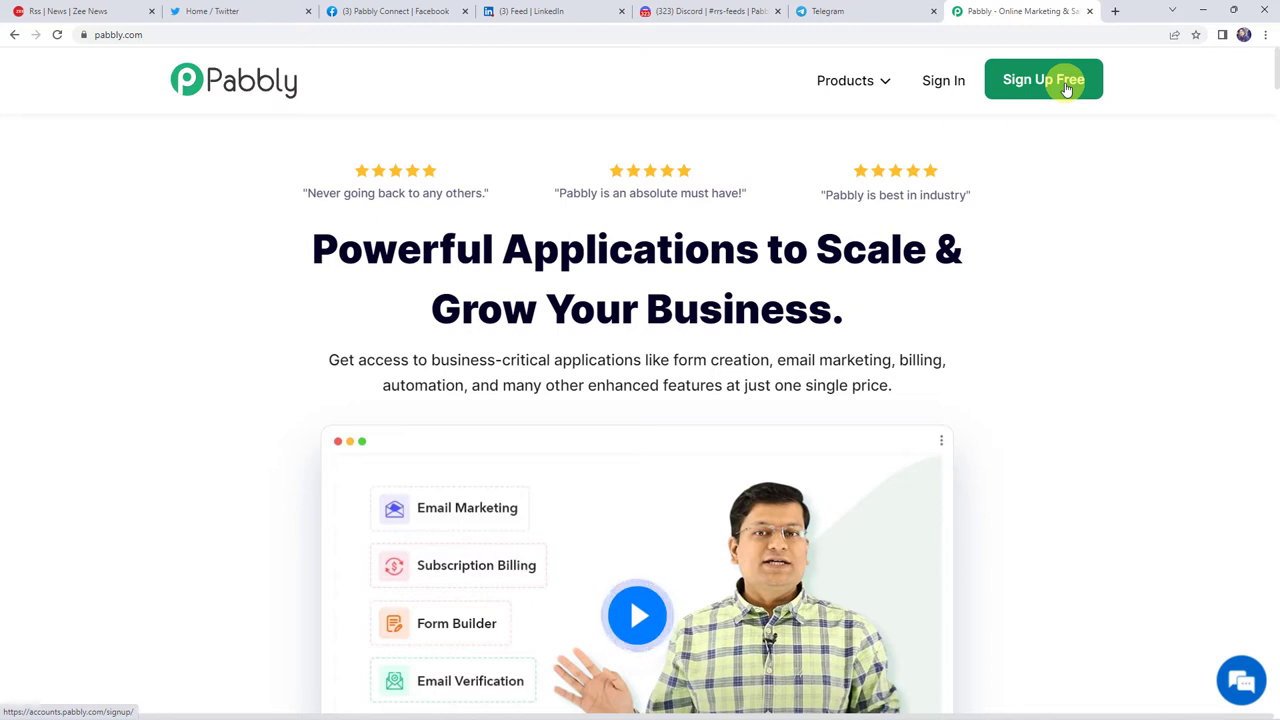
pyautogui.click(940, 86)
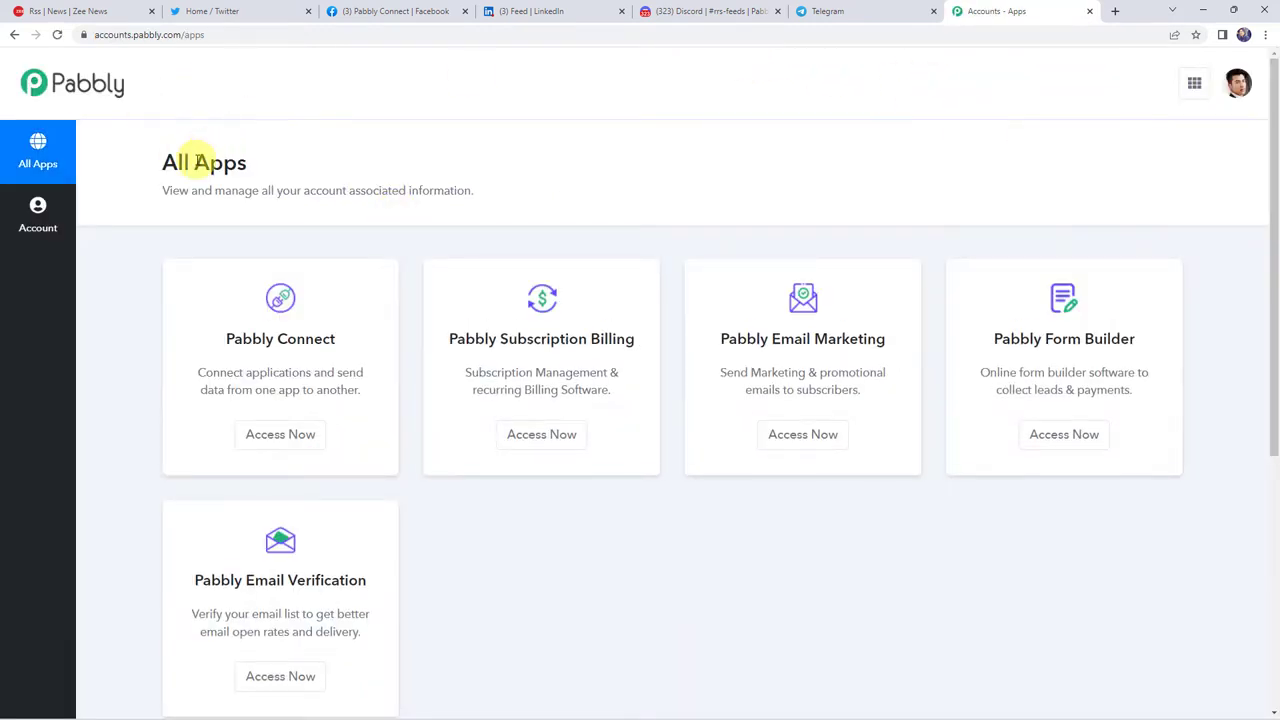
pyautogui.click(290, 434)
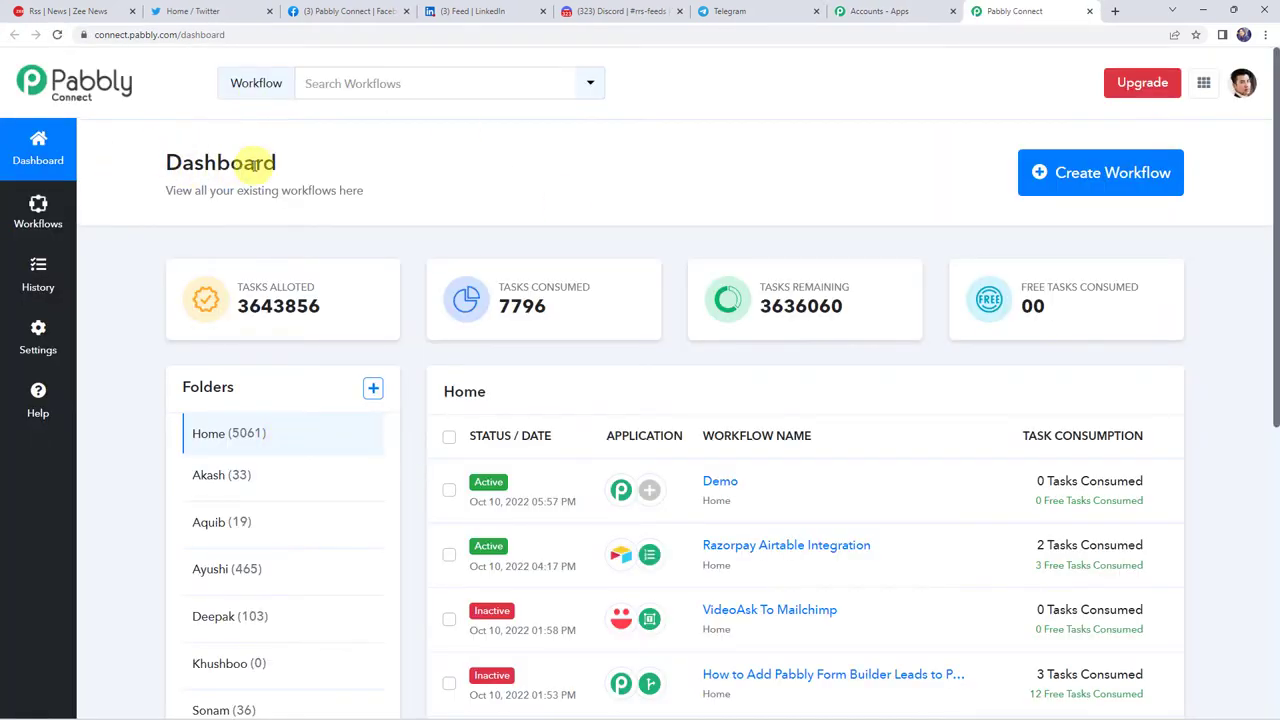
# Step: Create a new workflow named "RSS Feeds to Multiple Social Media Platforms"
pyautogui.scroll(-4, 670, 507)
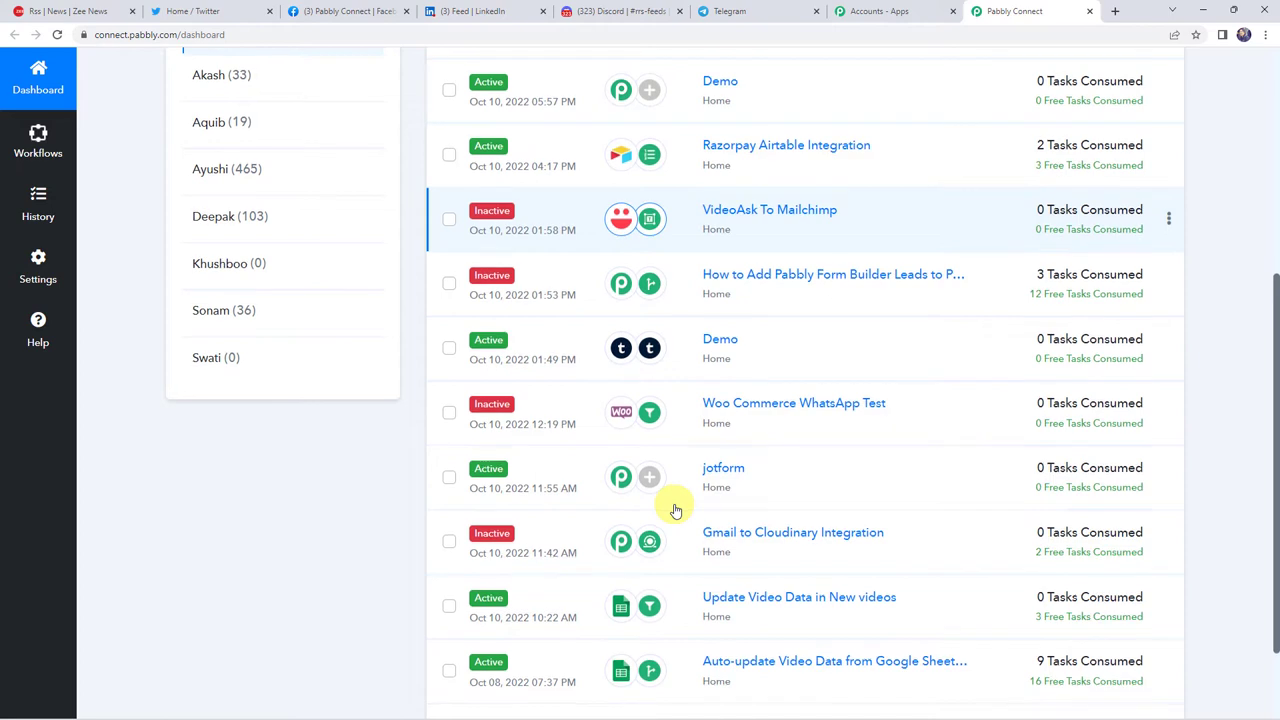
pyautogui.scroll(1, 672, 508)
pyautogui.scroll(3, 675, 510)
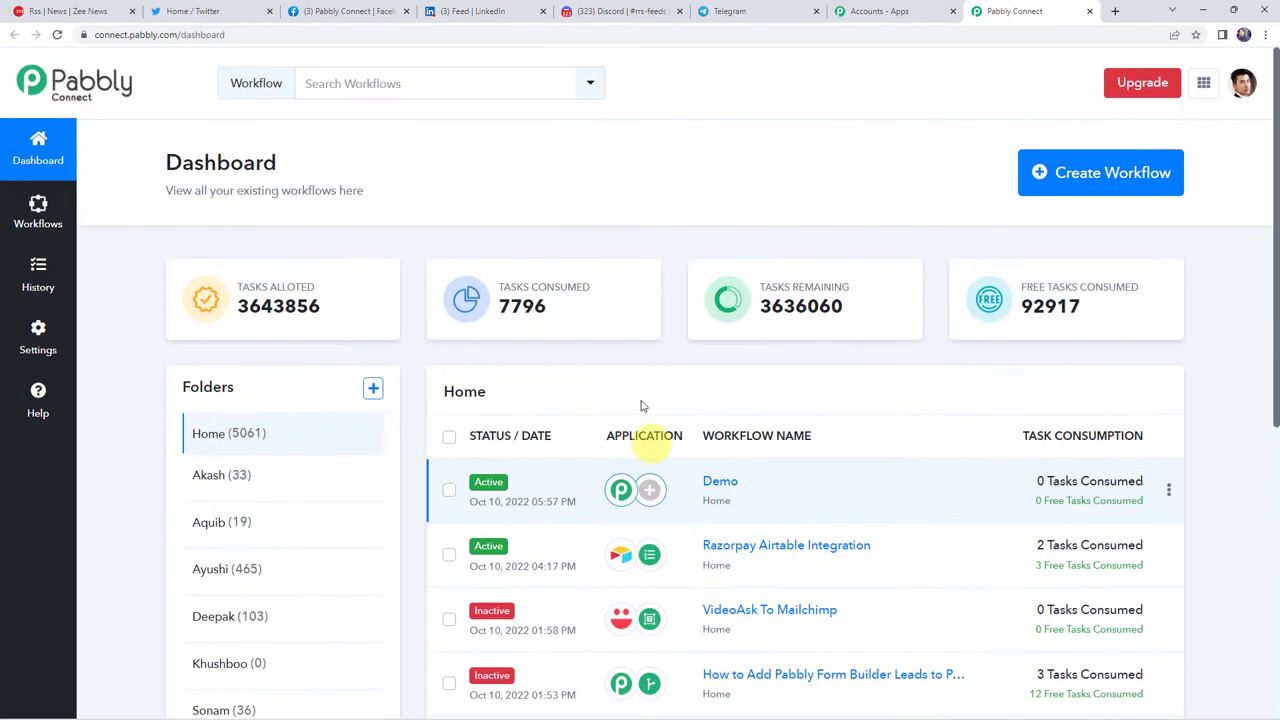
pyautogui.click(1092, 184)
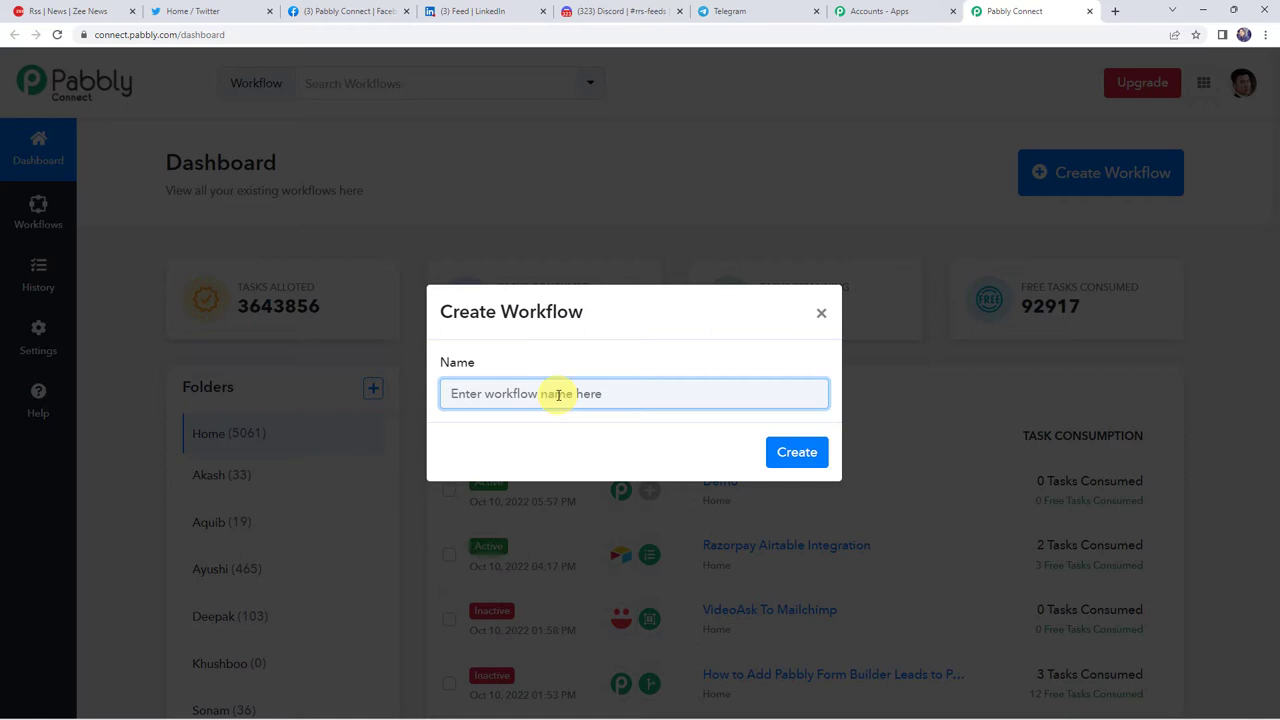
pyautogui.write('R')
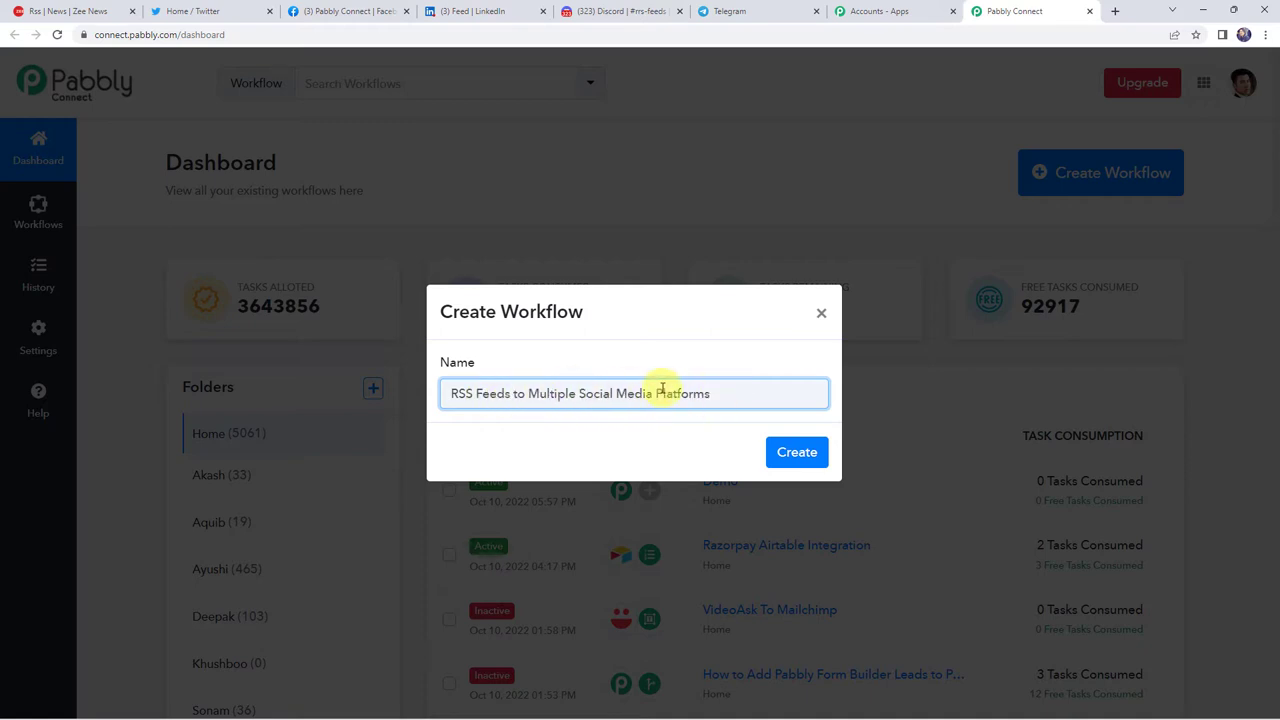
pyautogui.click(788, 452)
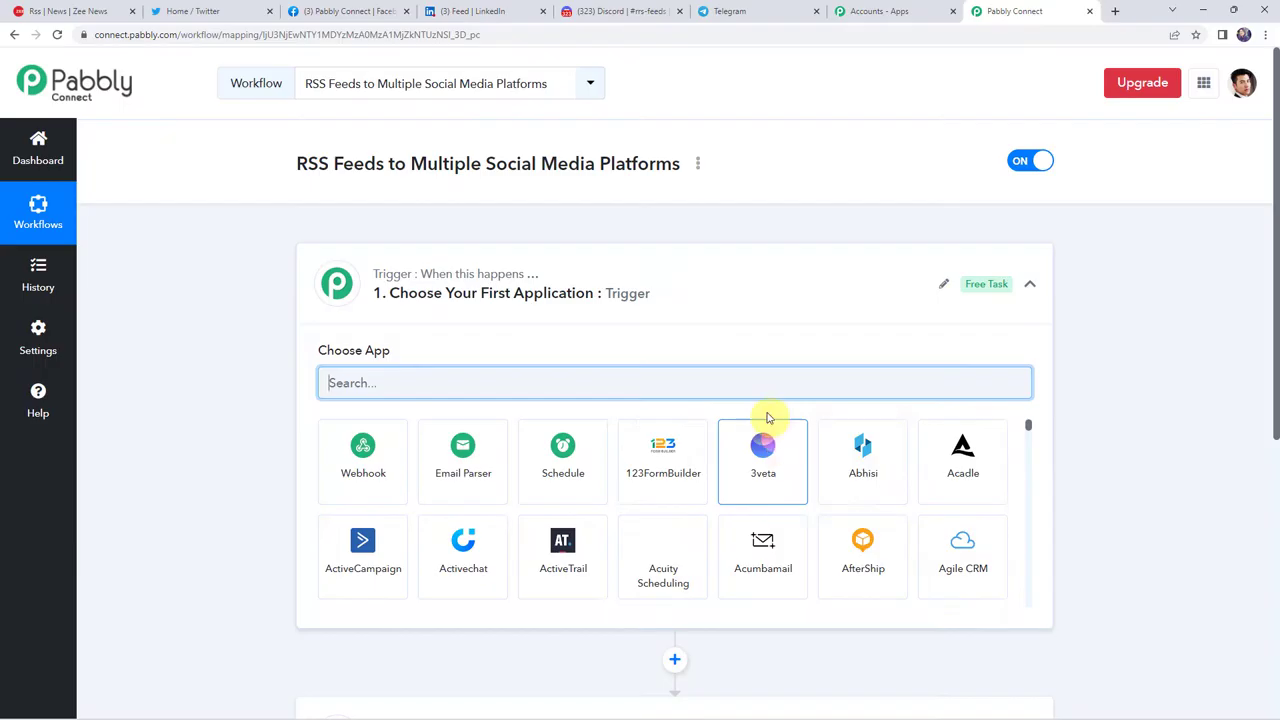
# Step: Set the workflow's trigger to RSS by Pabbly with the New Item in Feed event and connect it
pyautogui.click(656, 293)
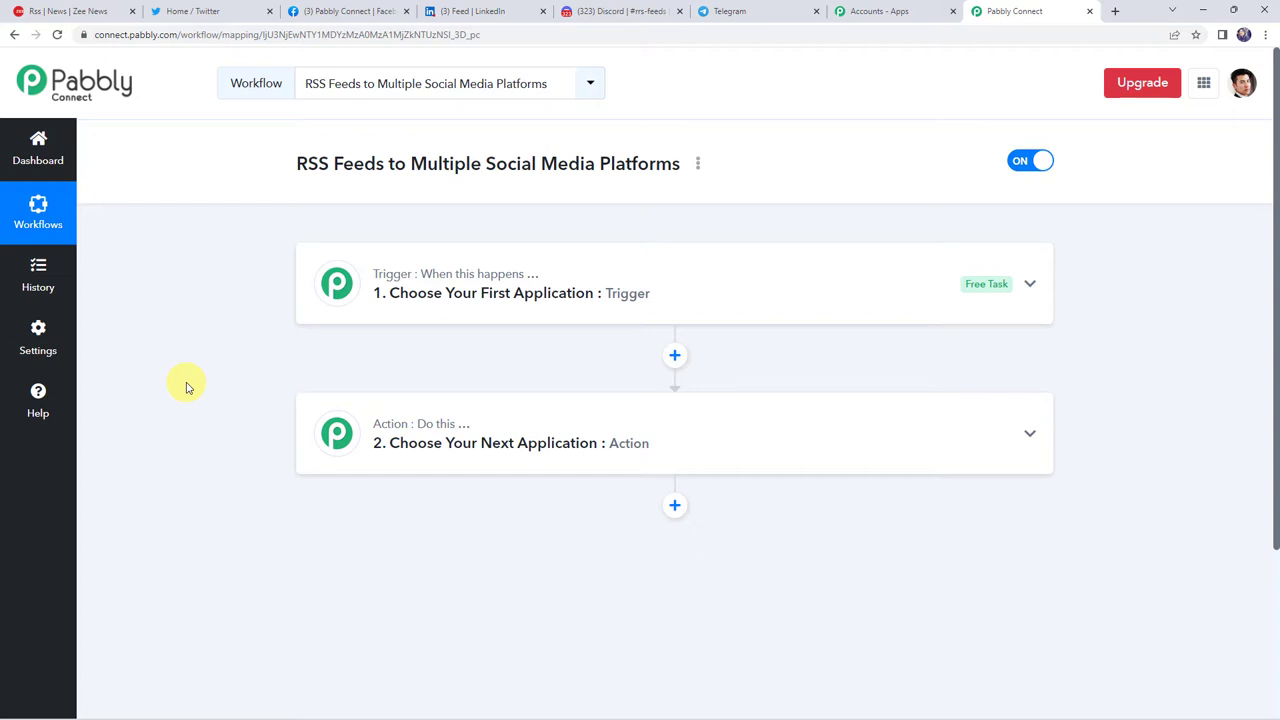
pyautogui.click(686, 300)
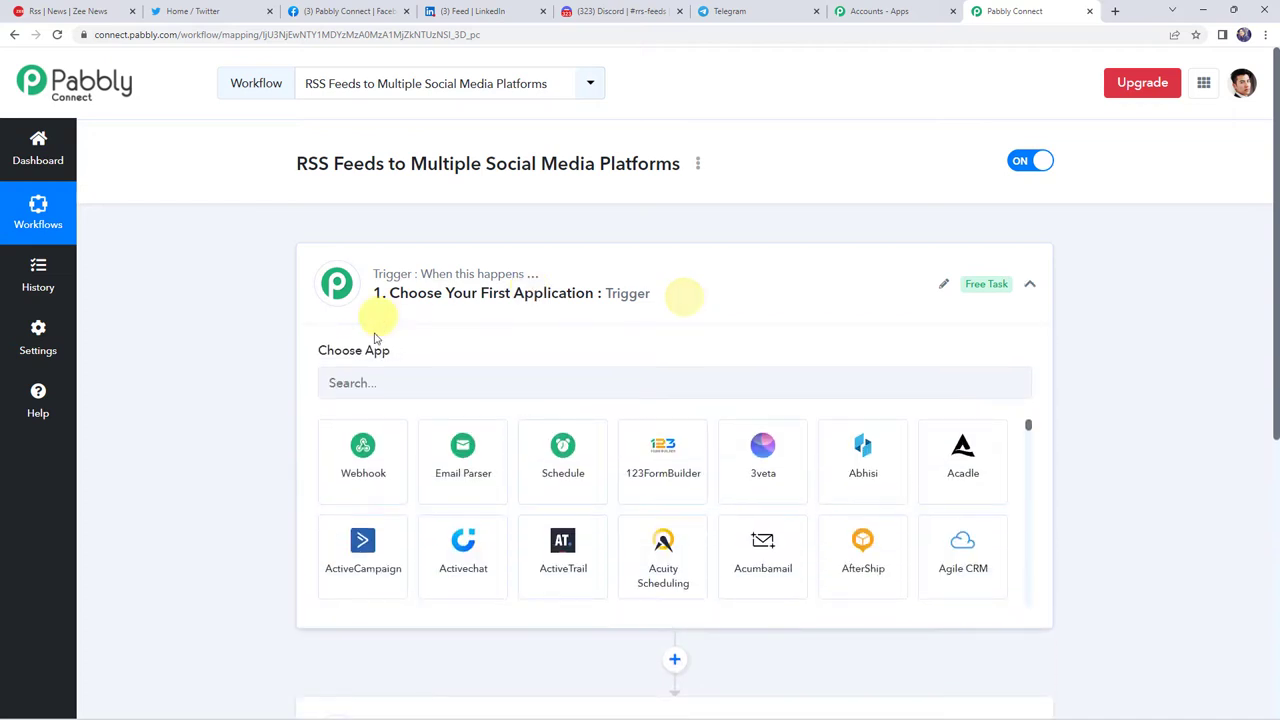
pyautogui.click(382, 382)
pyautogui.write('Rss')
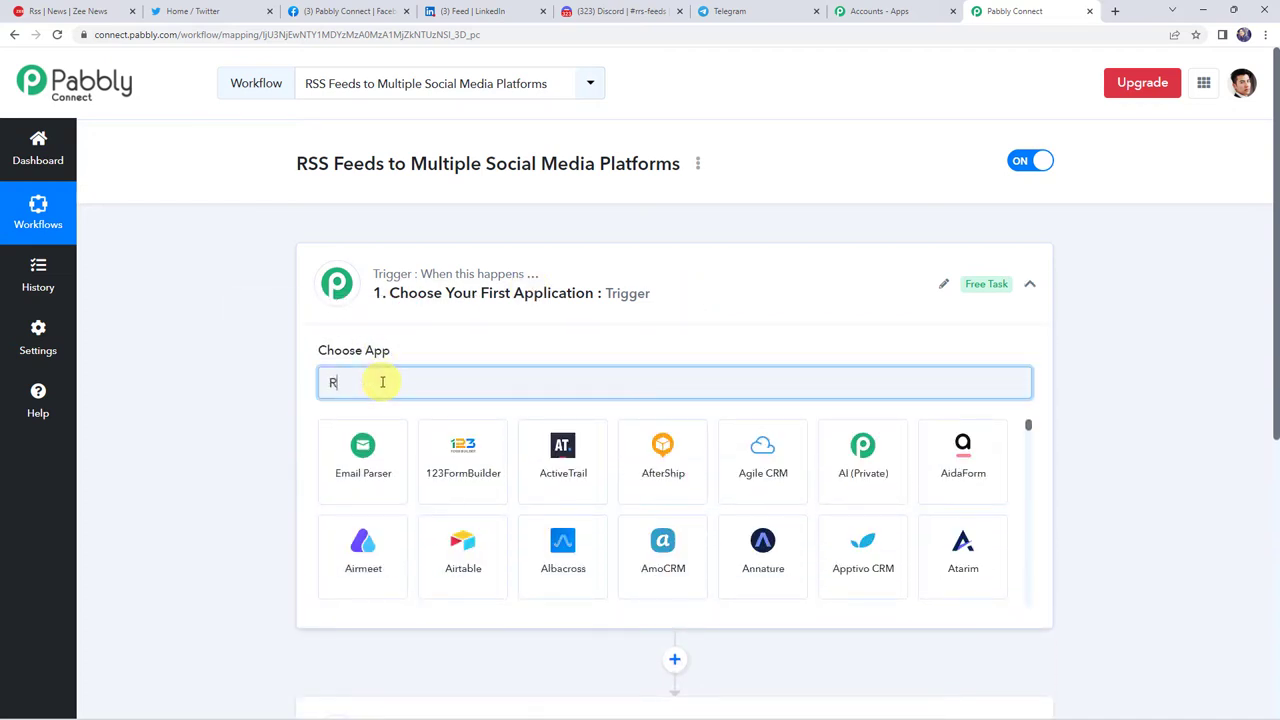
pyautogui.click(375, 445)
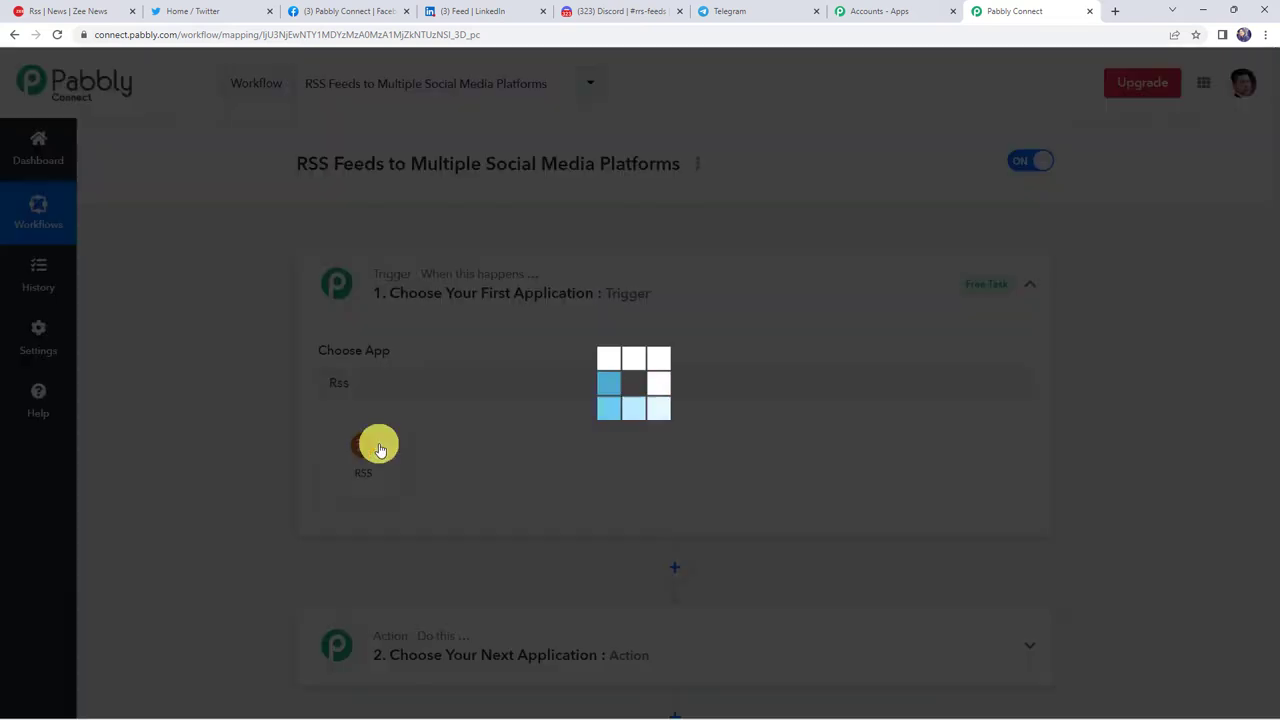
pyautogui.click(360, 462)
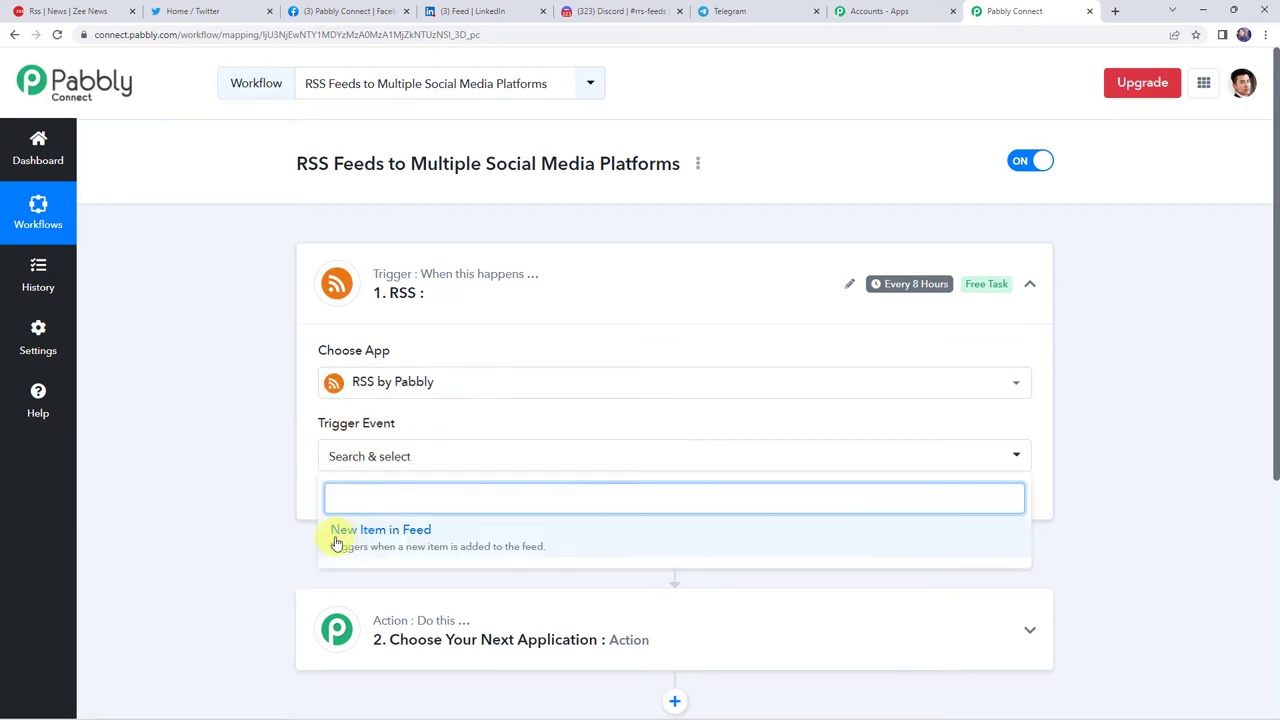
pyautogui.click(385, 535)
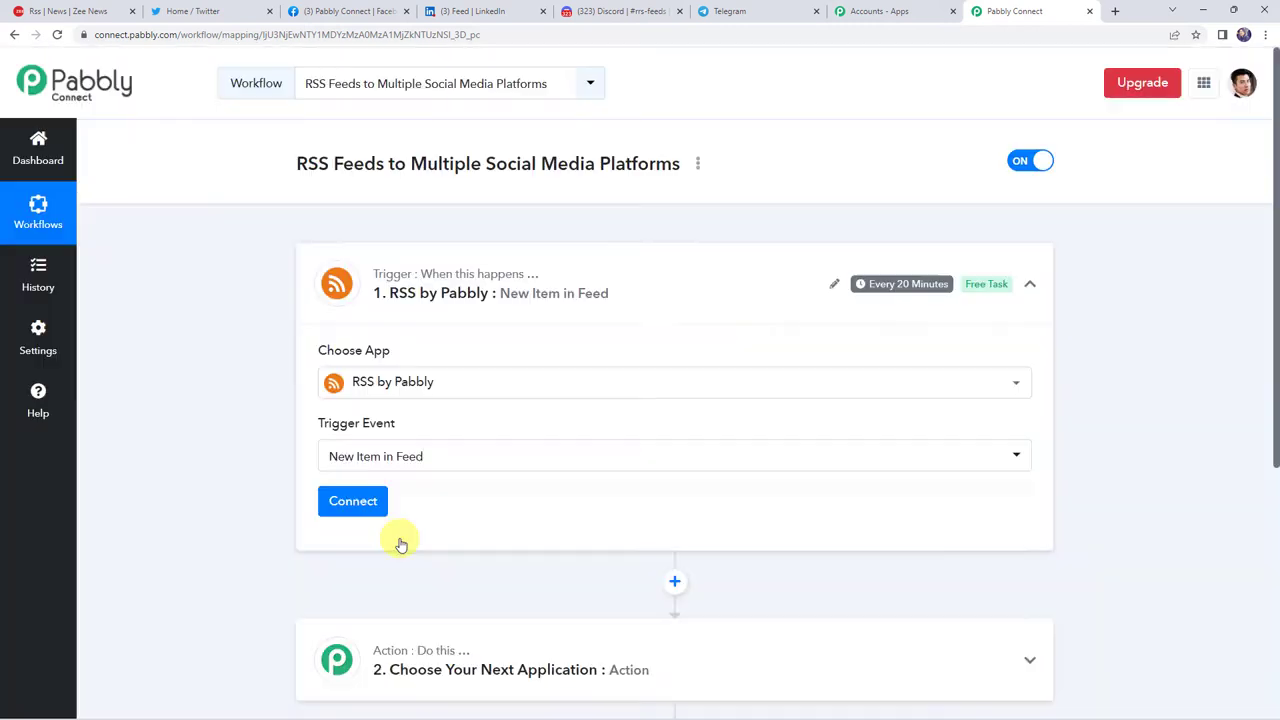
pyautogui.click(360, 503)
pyautogui.scroll(-2, 400, 350)
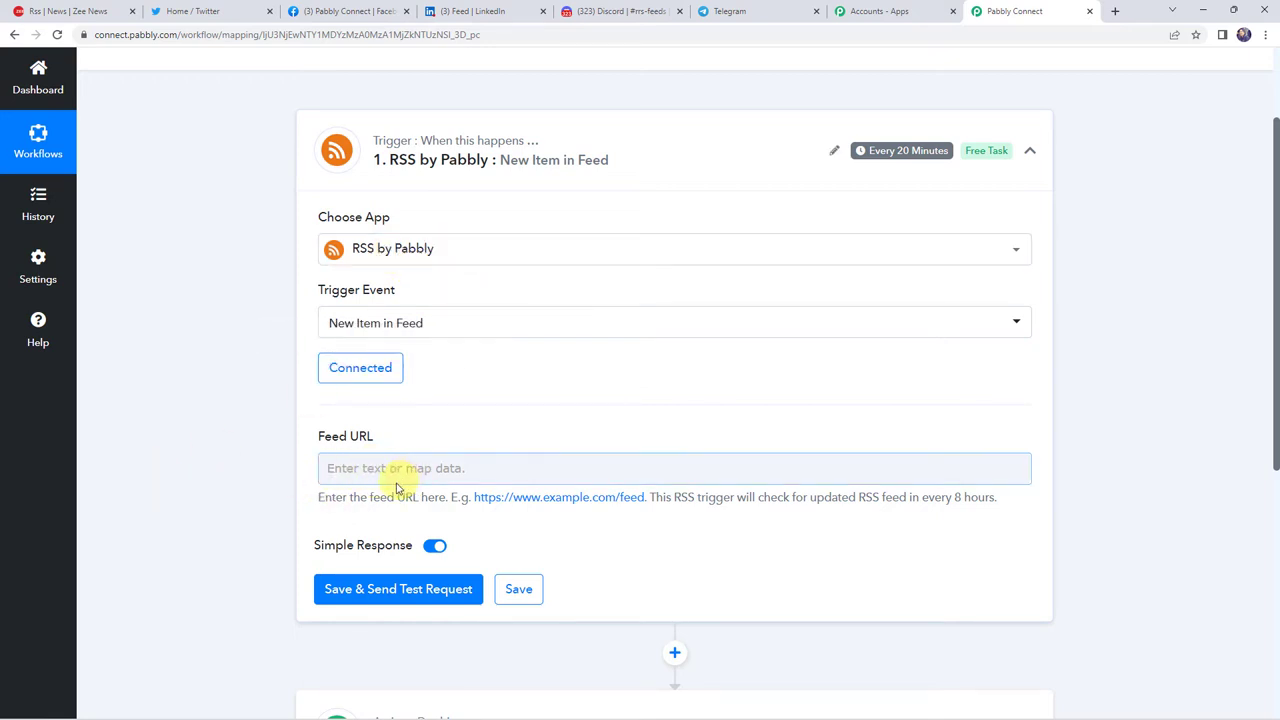
# Step: Copy the World feed's RSS path from the Zee News RSS page
pyautogui.moveTo(319, 497); pyautogui.dragTo(485, 503)
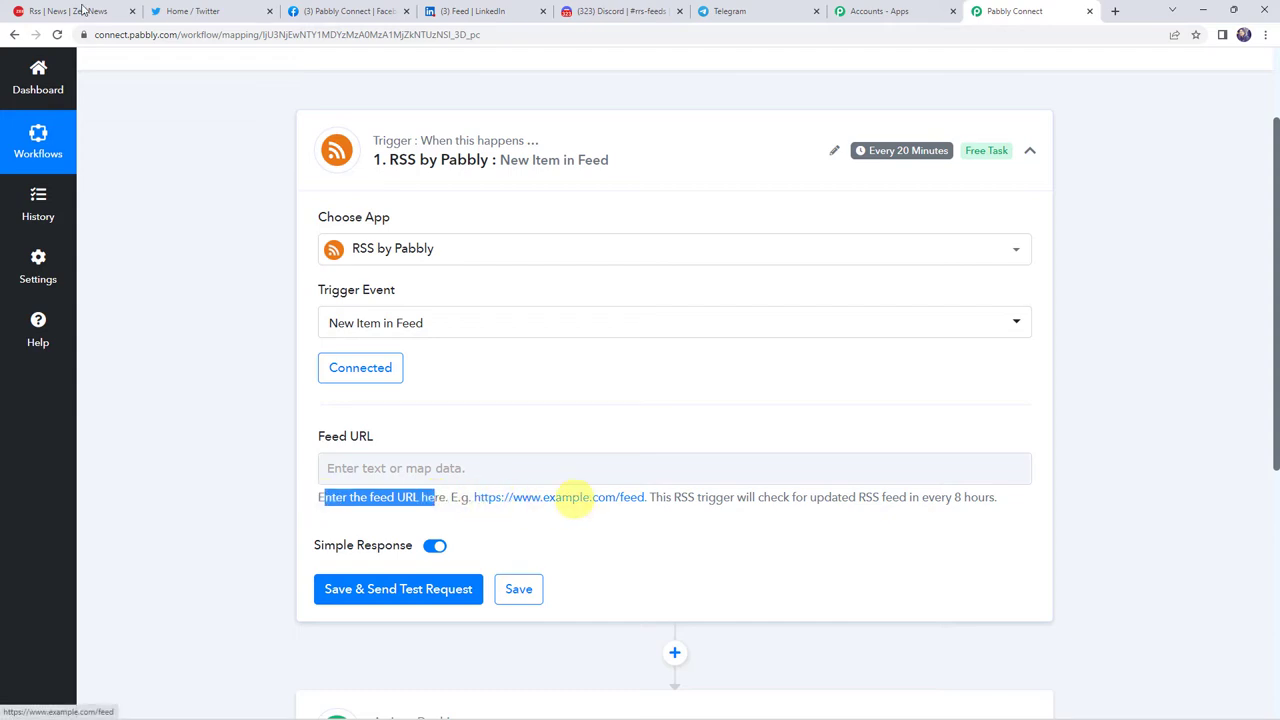
pyautogui.click(85, 10)
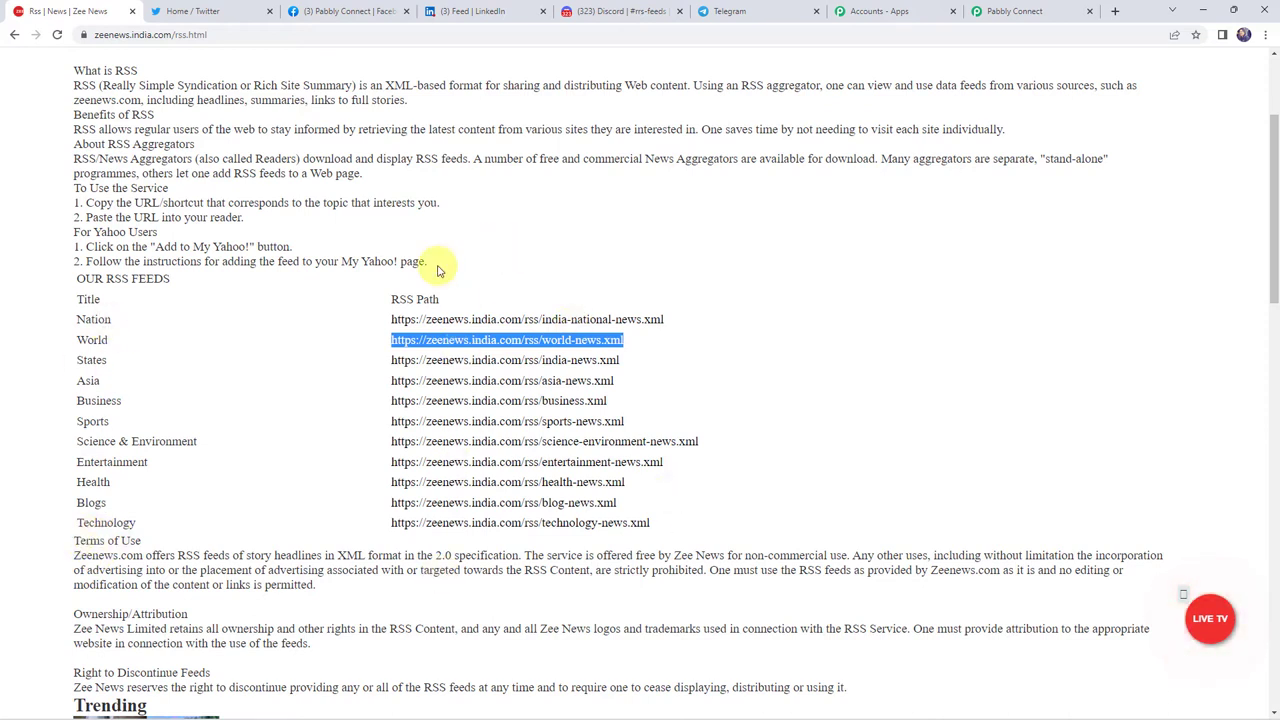
pyautogui.rightClick(452, 342)
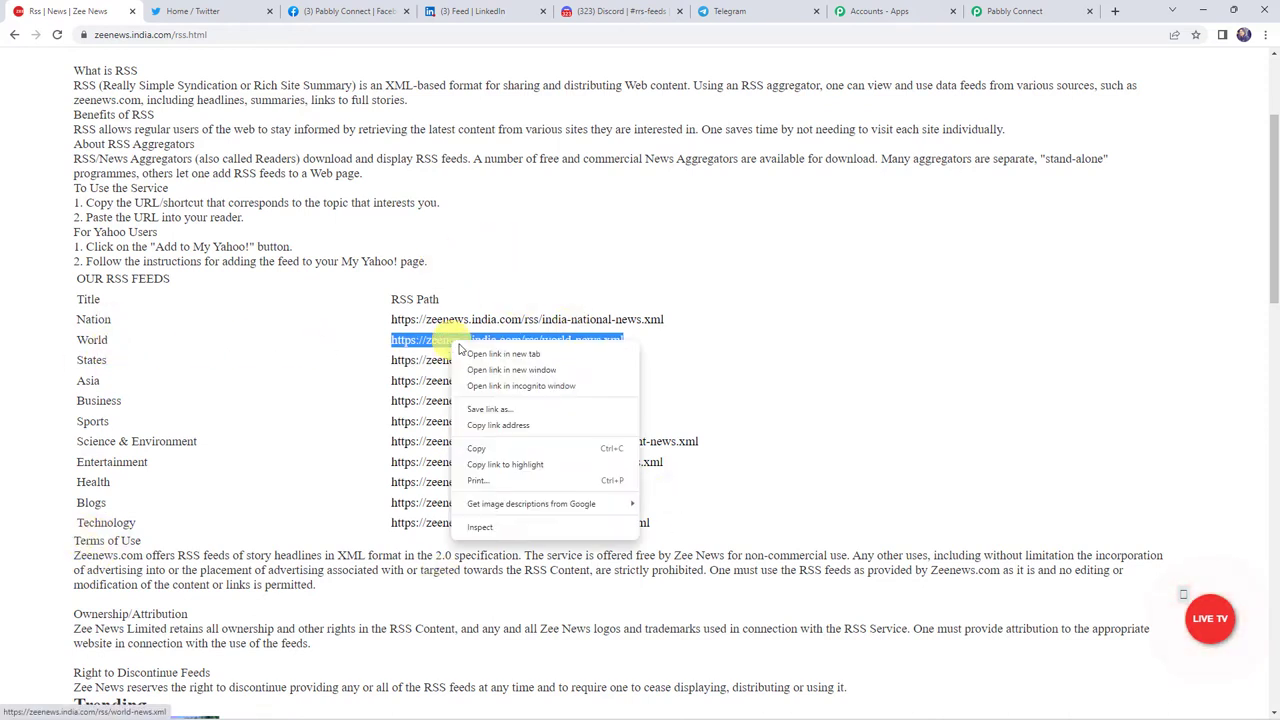
pyautogui.click(482, 449)
pyautogui.click(1030, 10)
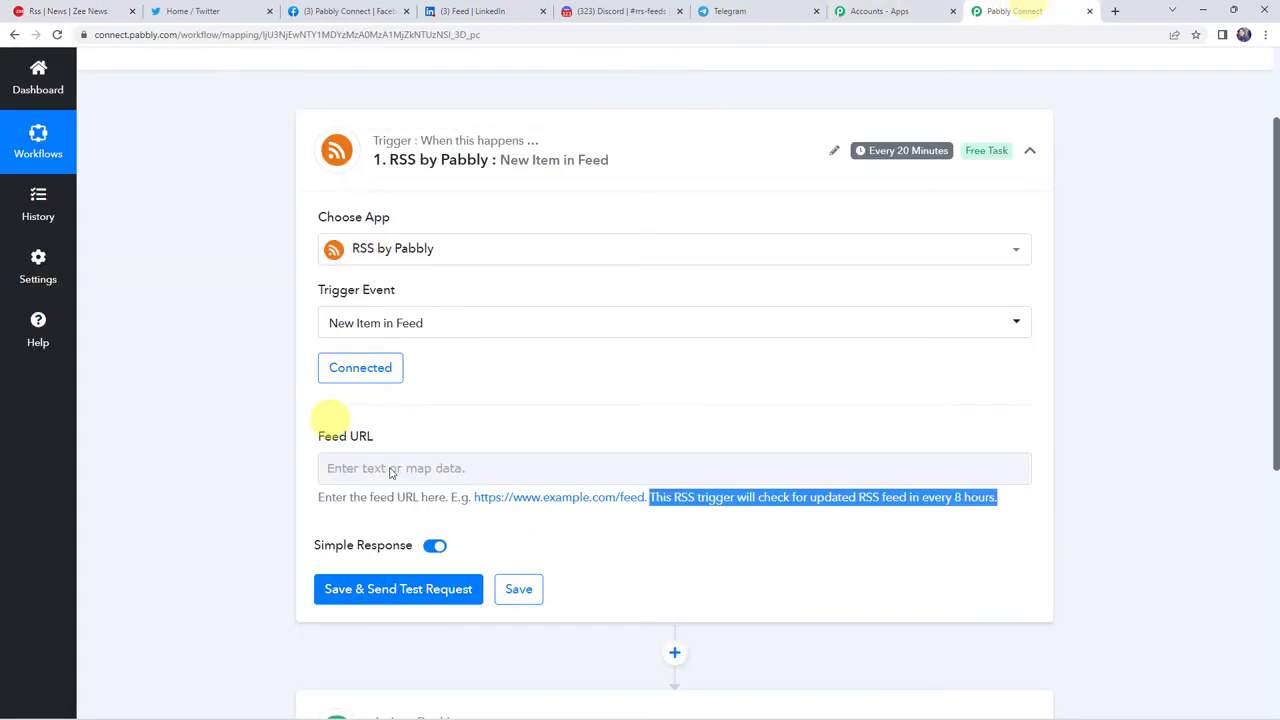
pyautogui.click(360, 470)
pyautogui.rightClick(363, 468)
pyautogui.click(396, 338)
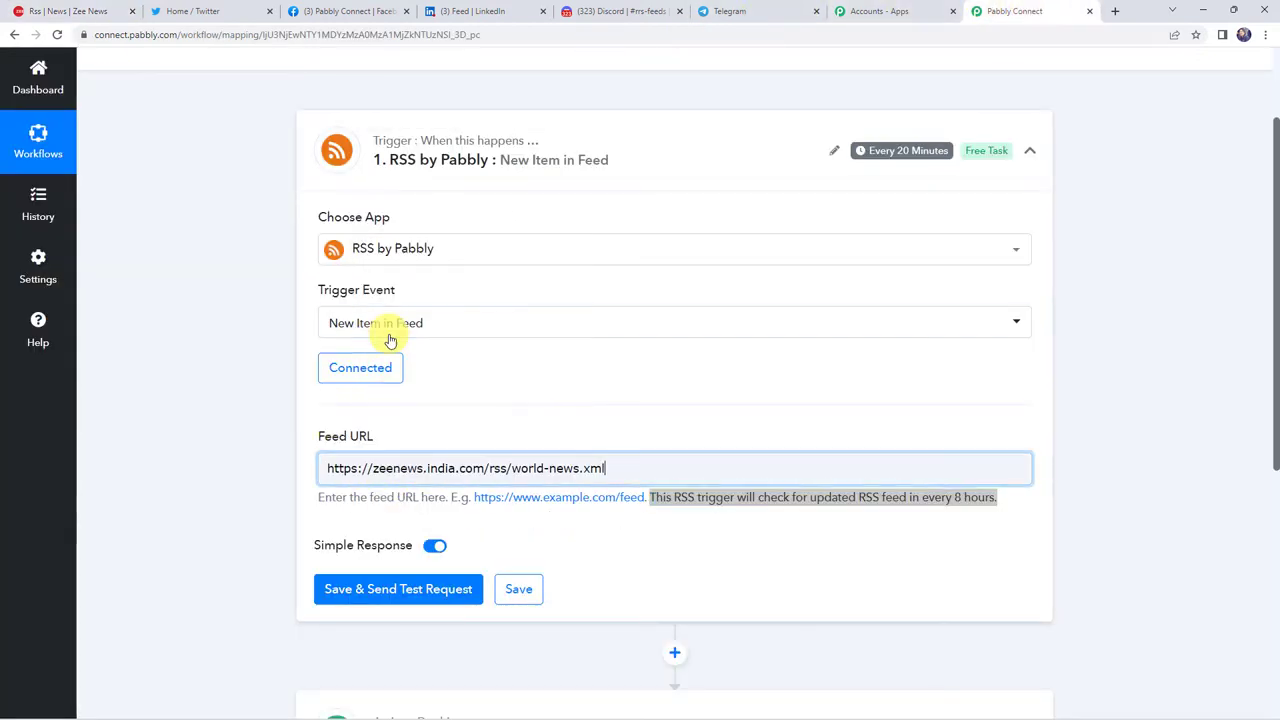
pyautogui.click(352, 592)
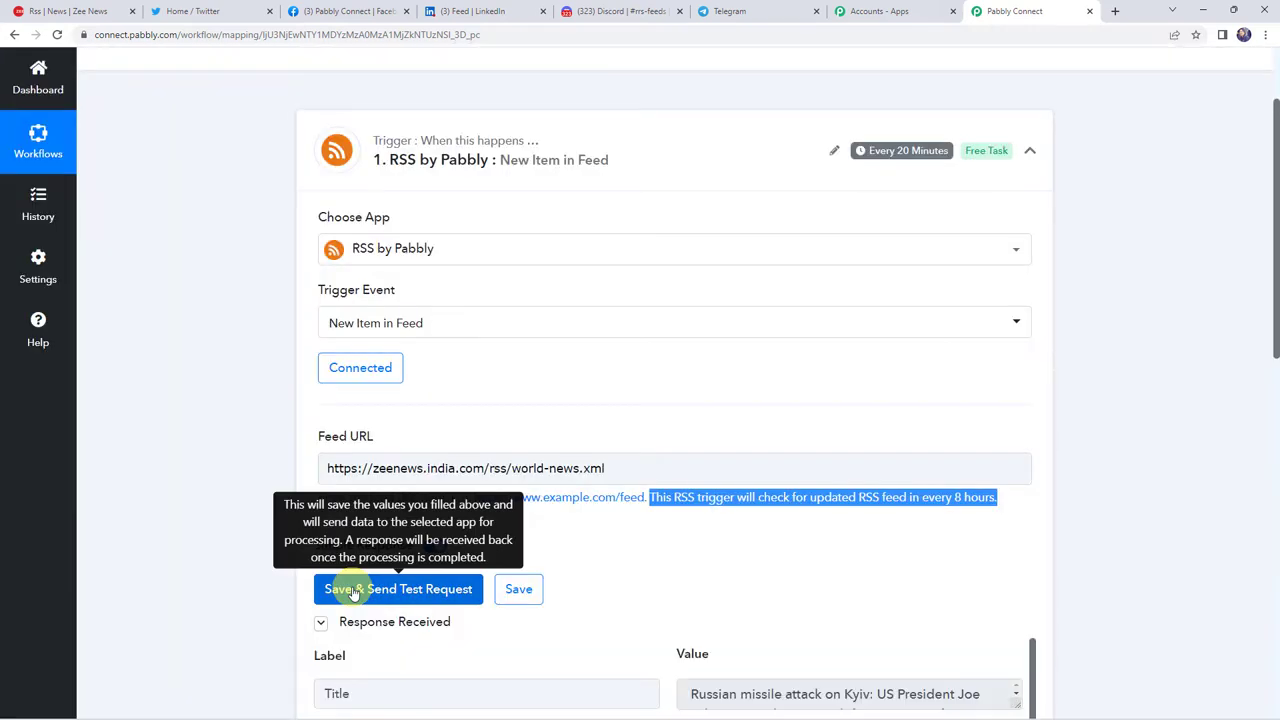
# Step: Examine the received feed item's fields, enlarging the Title, Link and Content values to read them in full
pyautogui.scroll(-4, 268, 522)
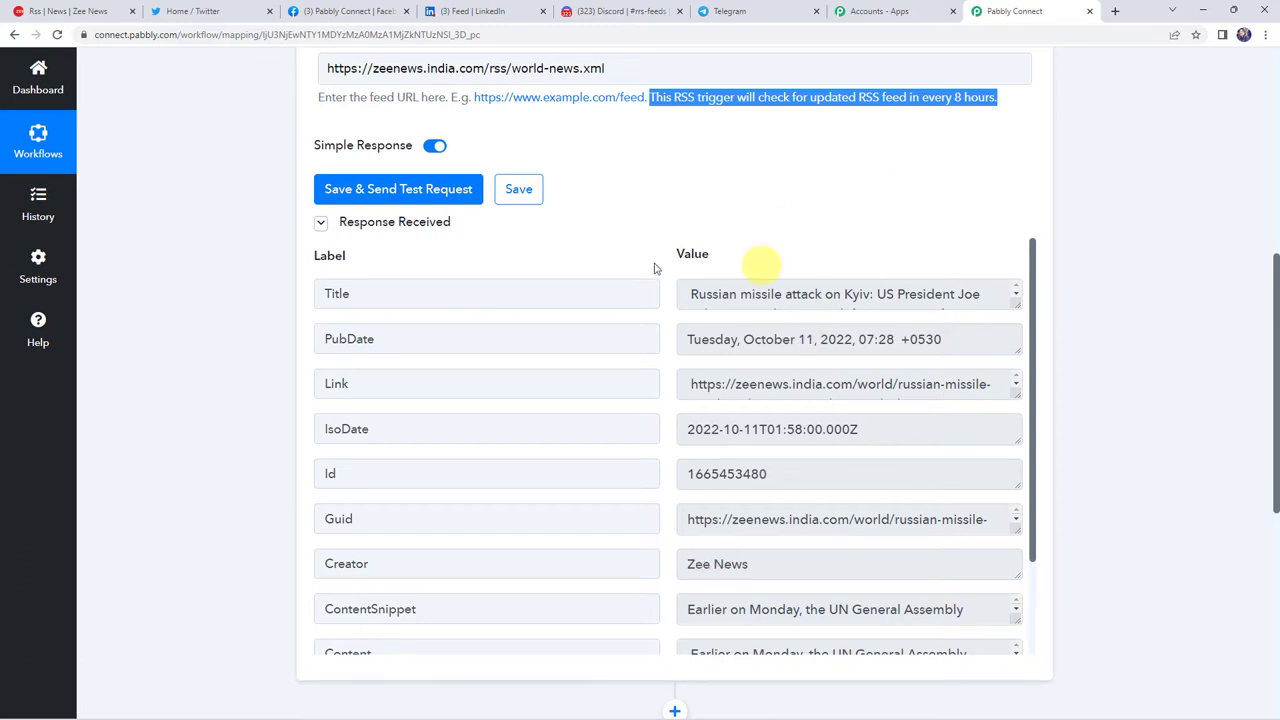
pyautogui.click(1016, 305)
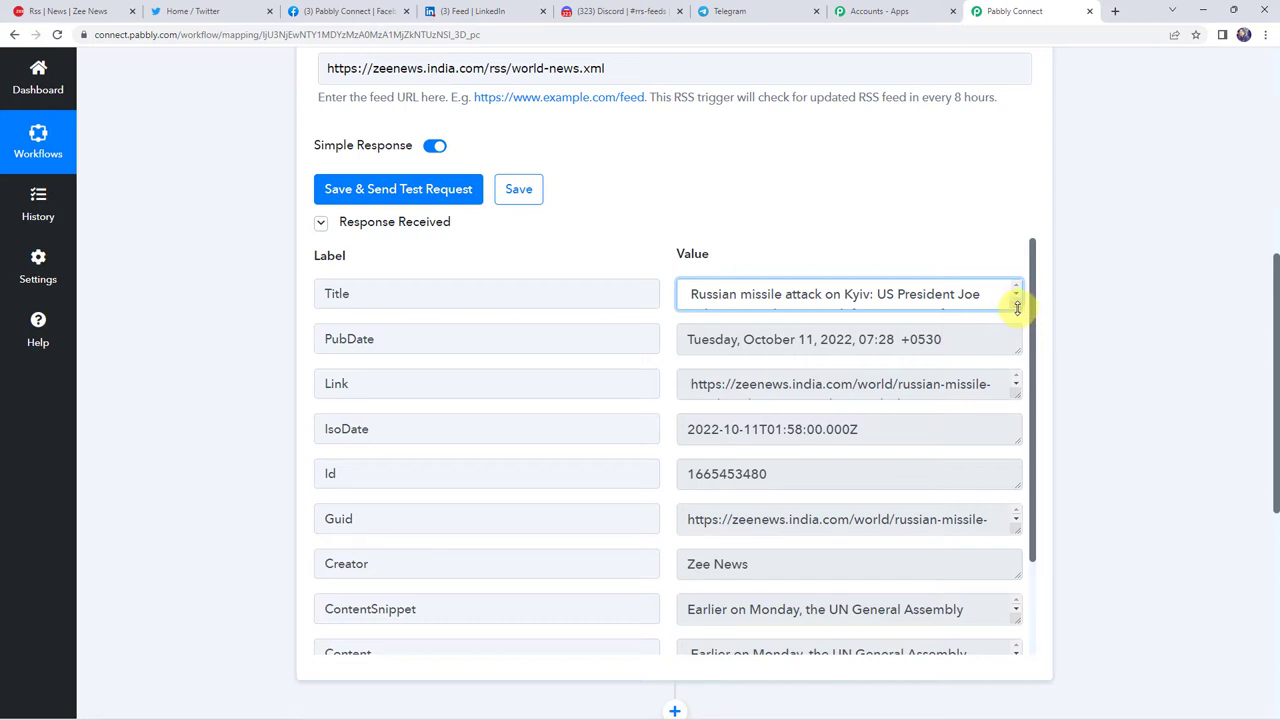
pyautogui.moveTo(1016, 307); pyautogui.dragTo(1022, 362)
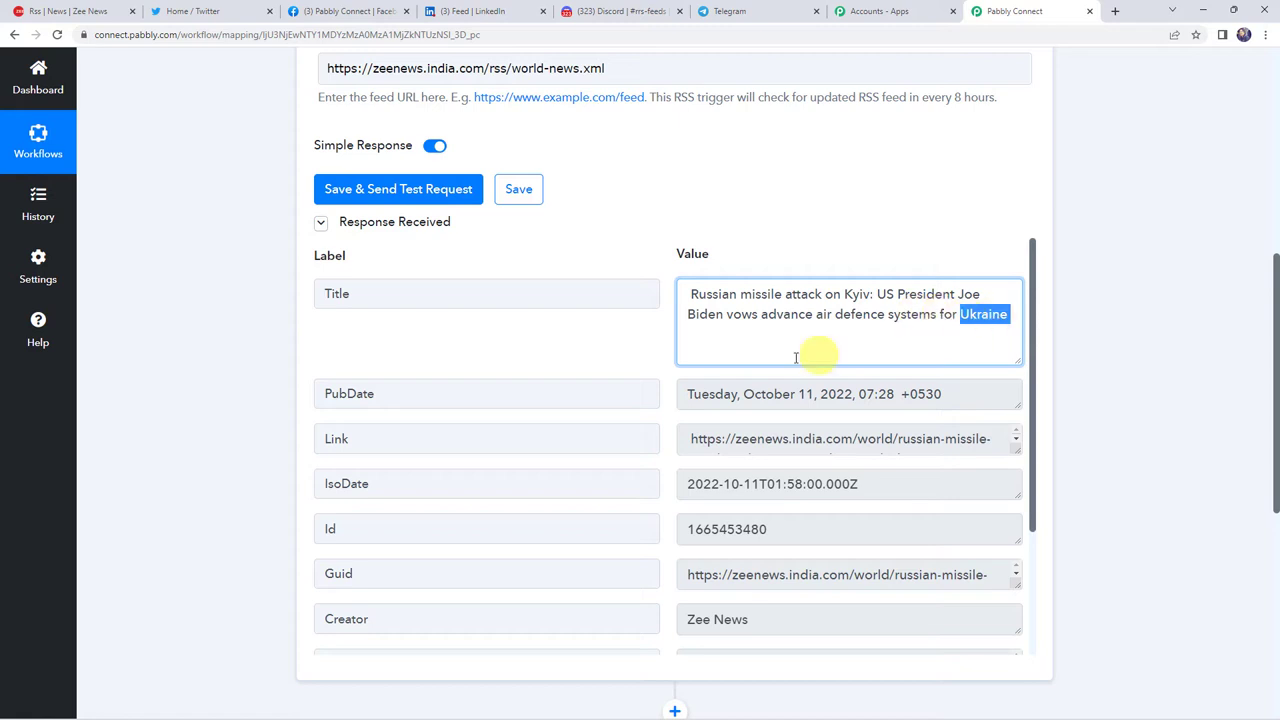
pyautogui.click(973, 396)
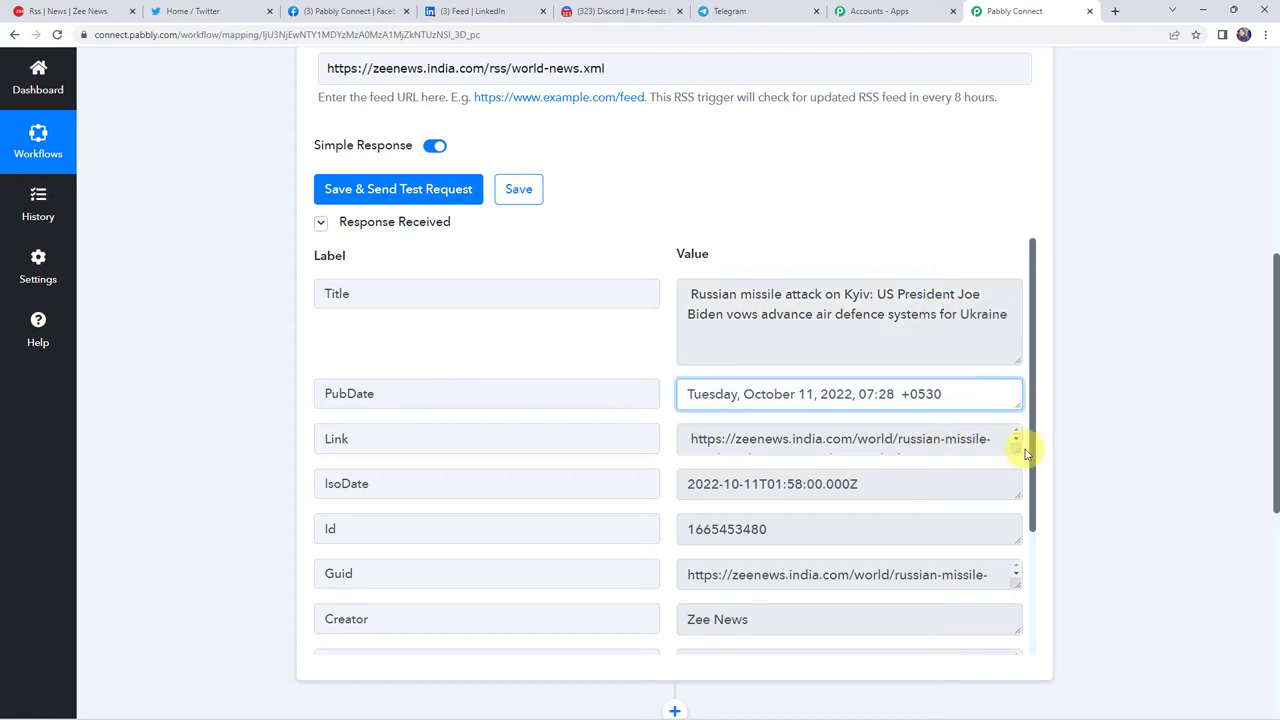
pyautogui.moveTo(1018, 450); pyautogui.dragTo(1014, 500)
pyautogui.scroll(-2, 740, 330)
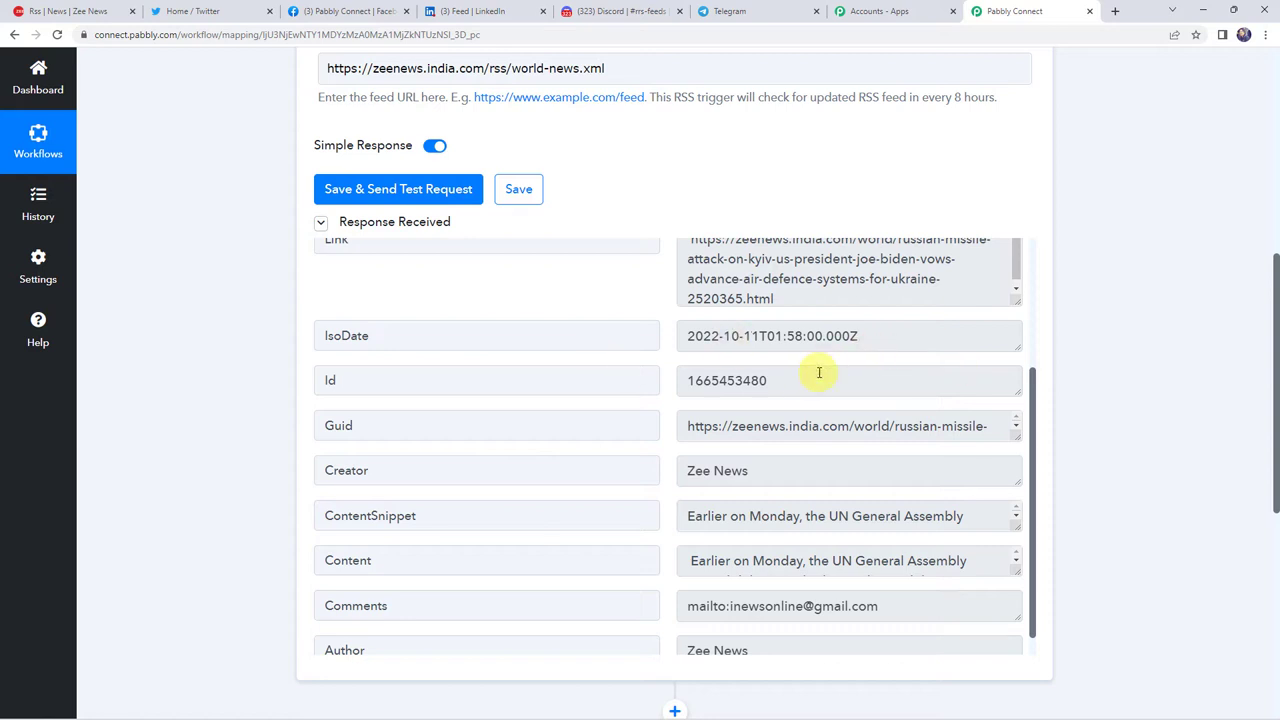
pyautogui.scroll(-1, 818, 373)
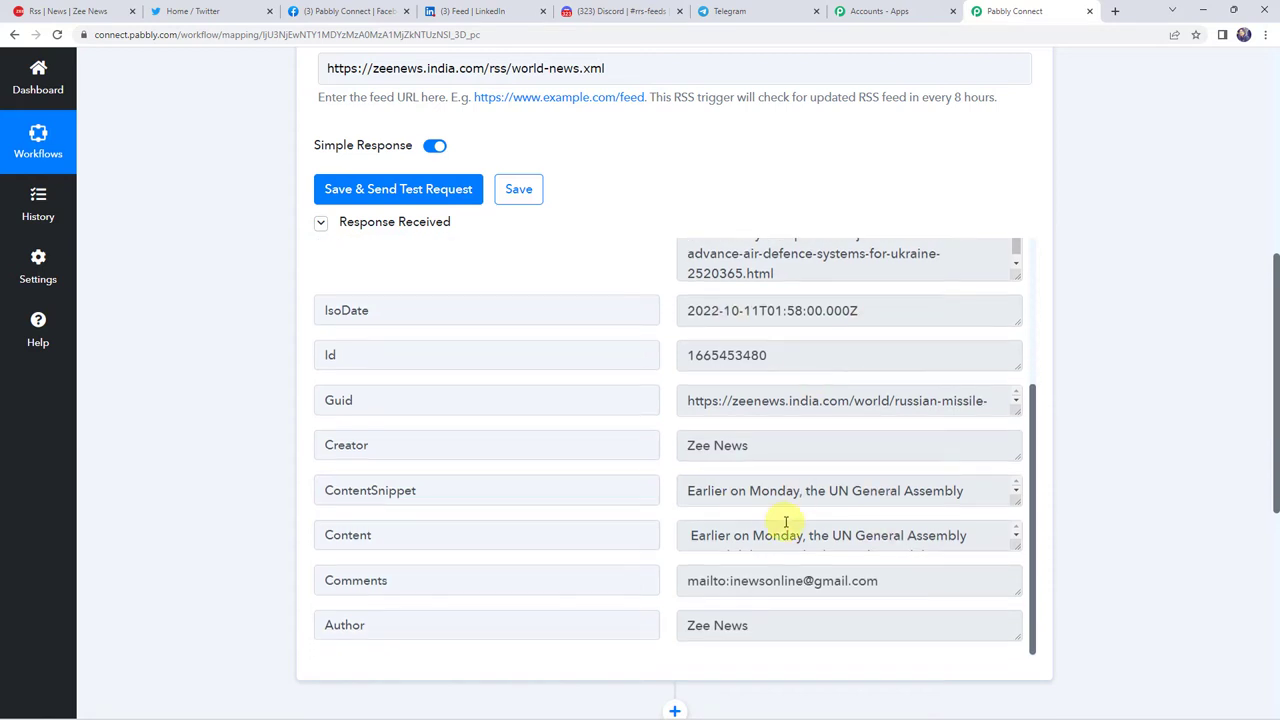
pyautogui.moveTo(1021, 545); pyautogui.dragTo(1014, 650)
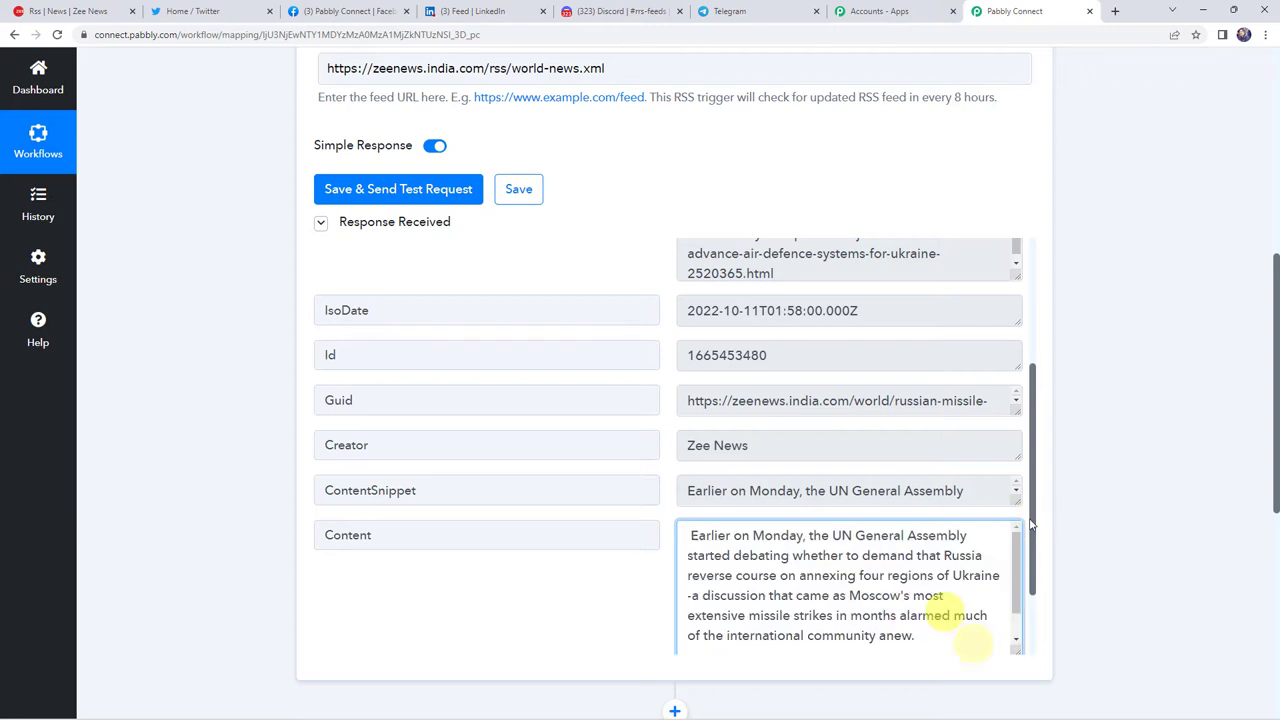
pyautogui.scroll(-1, 628, 388)
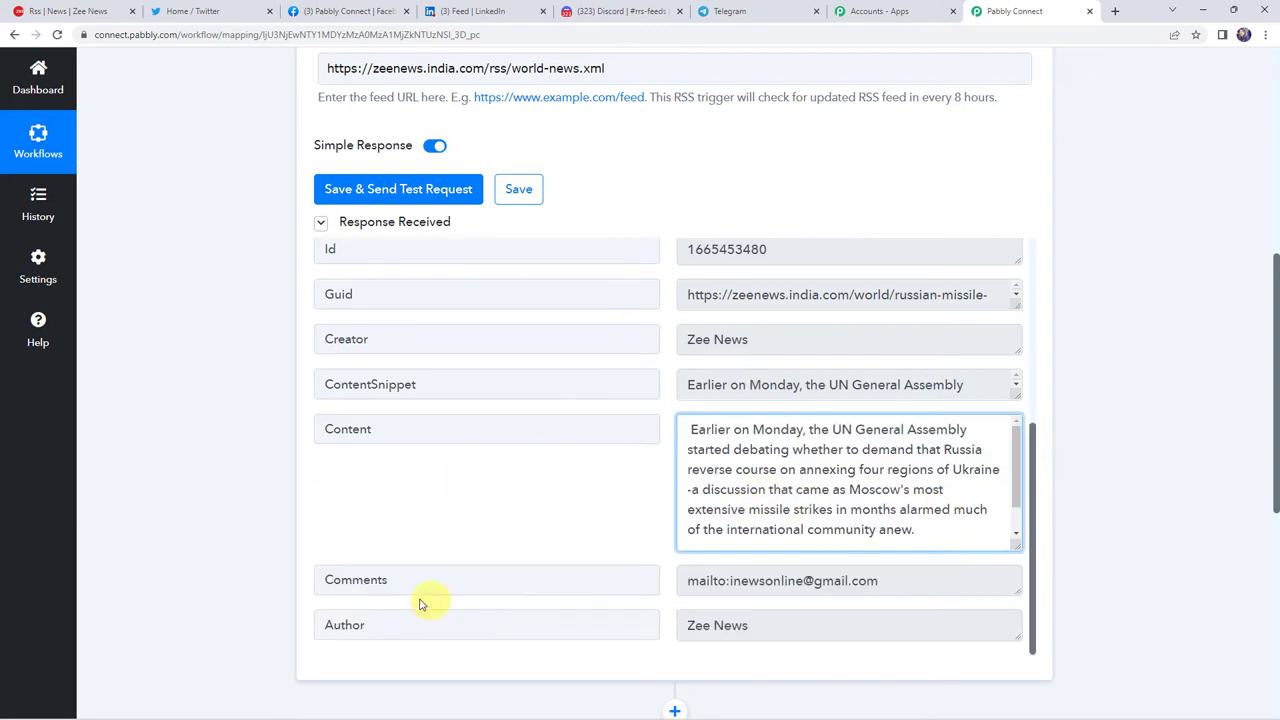
pyautogui.click(829, 627)
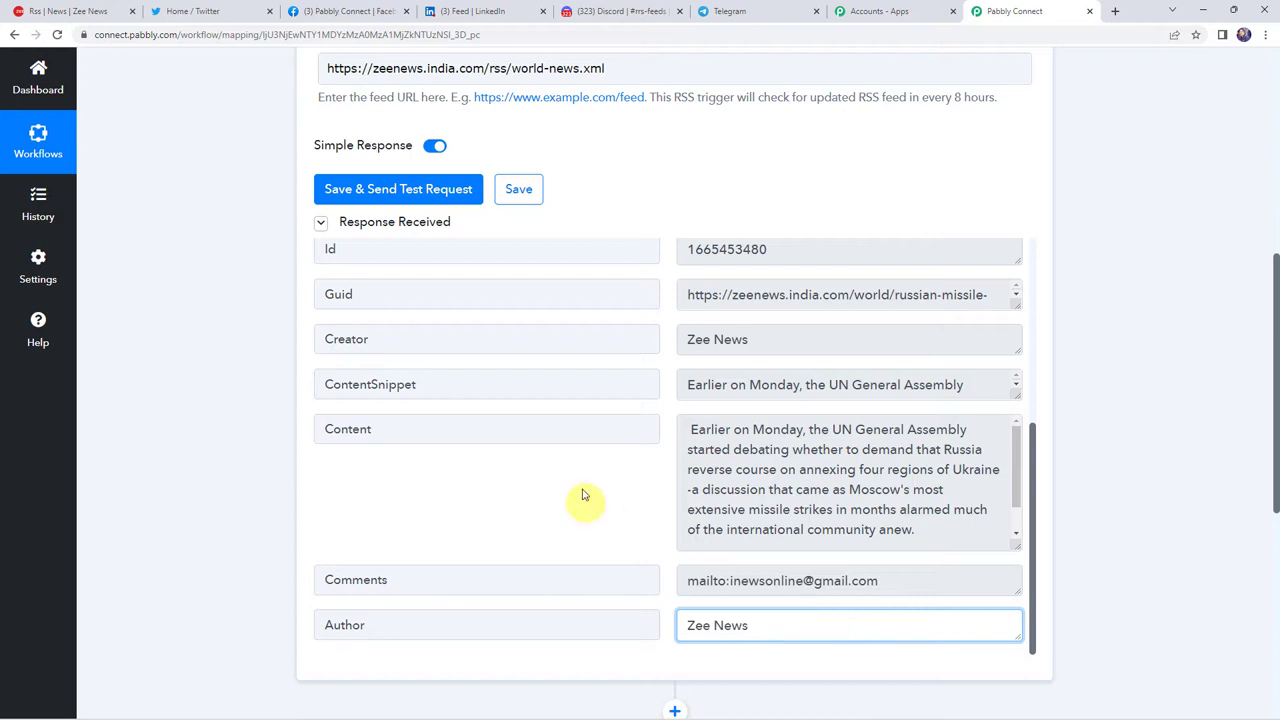
pyautogui.scroll(1, 663, 434)
pyautogui.scroll(4, 667, 437)
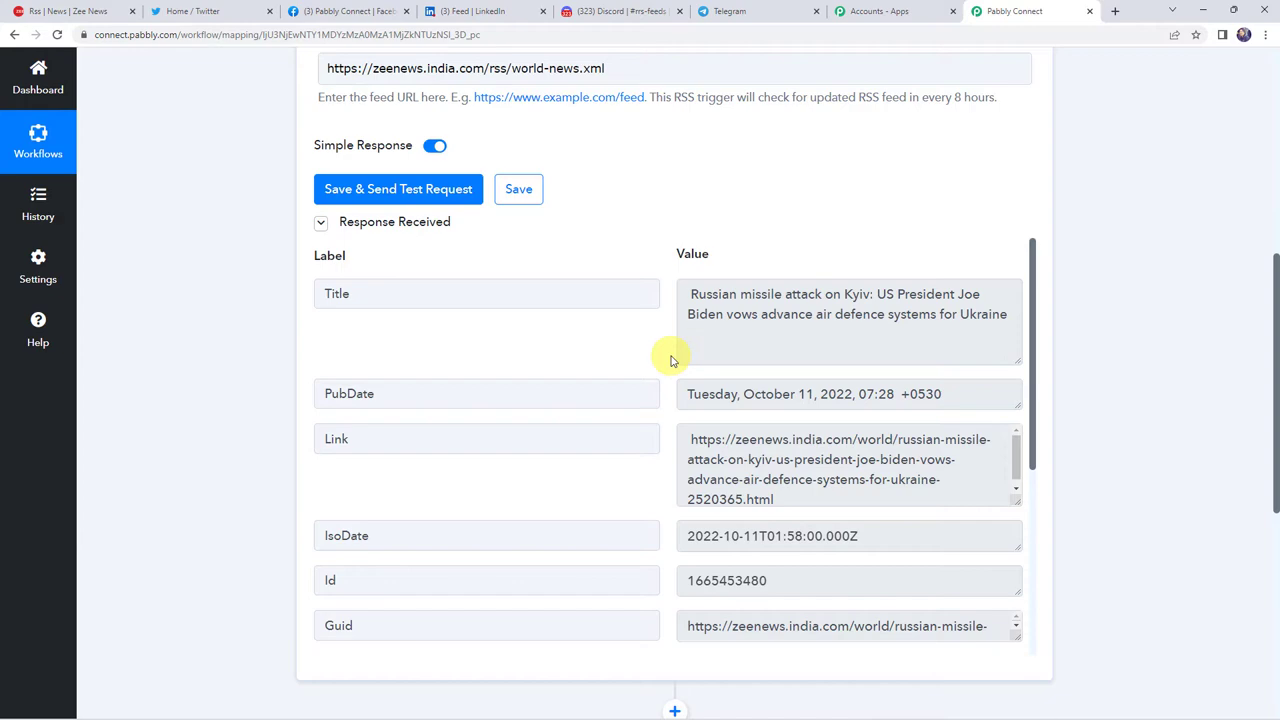
# Step: Check how often the RSS trigger polls for new data and return to the received response
pyautogui.scroll(5, 671, 360)
pyautogui.moveTo(882, 230)
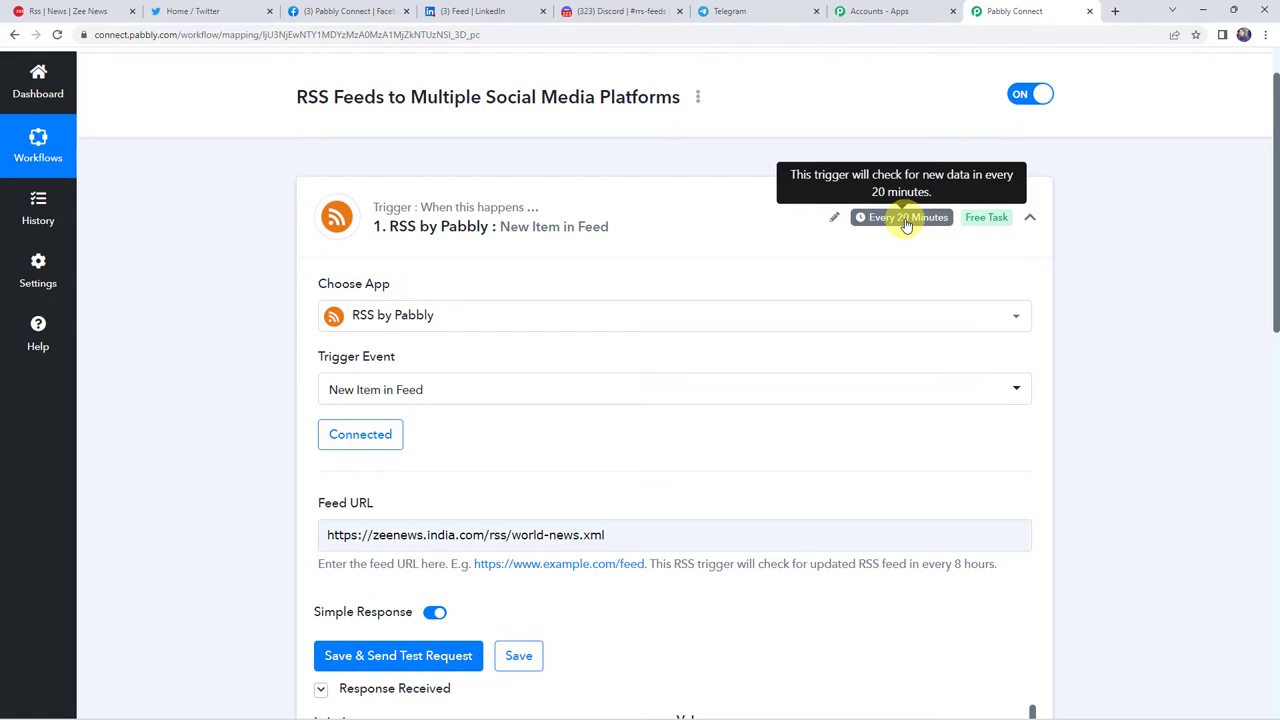
pyautogui.scroll(1, 263, 389)
pyautogui.scroll(-5, 258, 388)
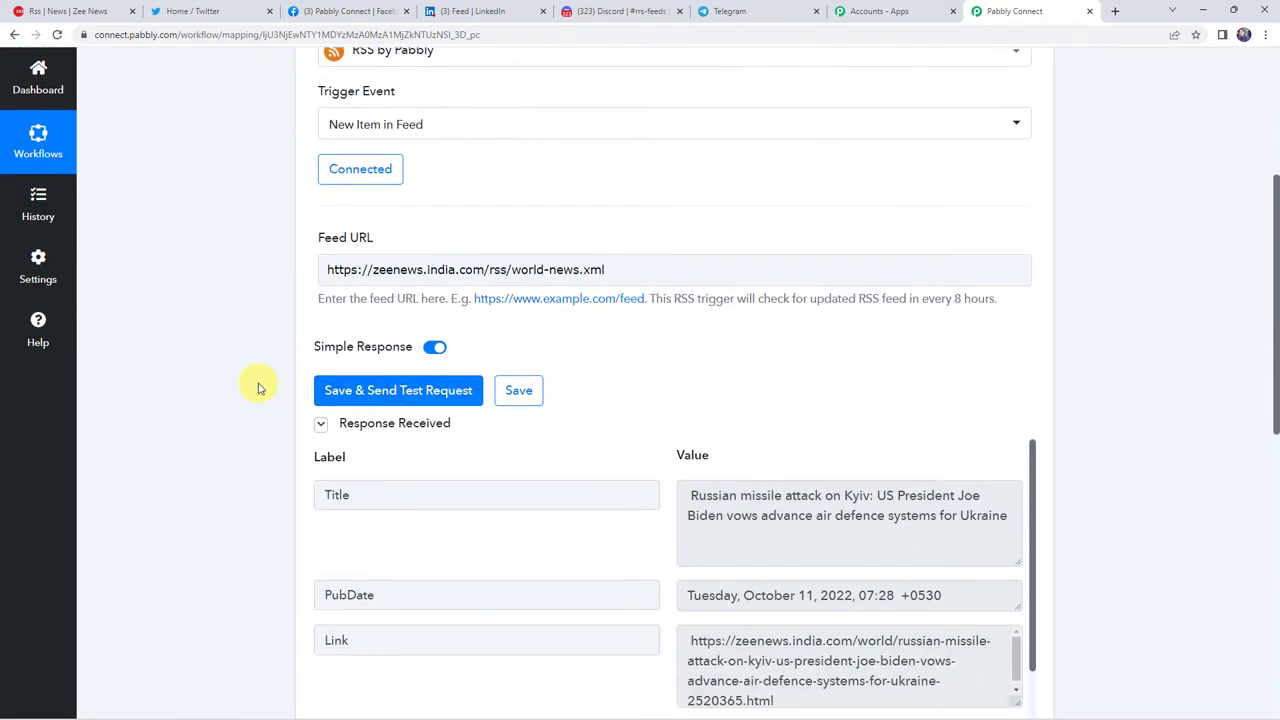
pyautogui.scroll(-2, 258, 388)
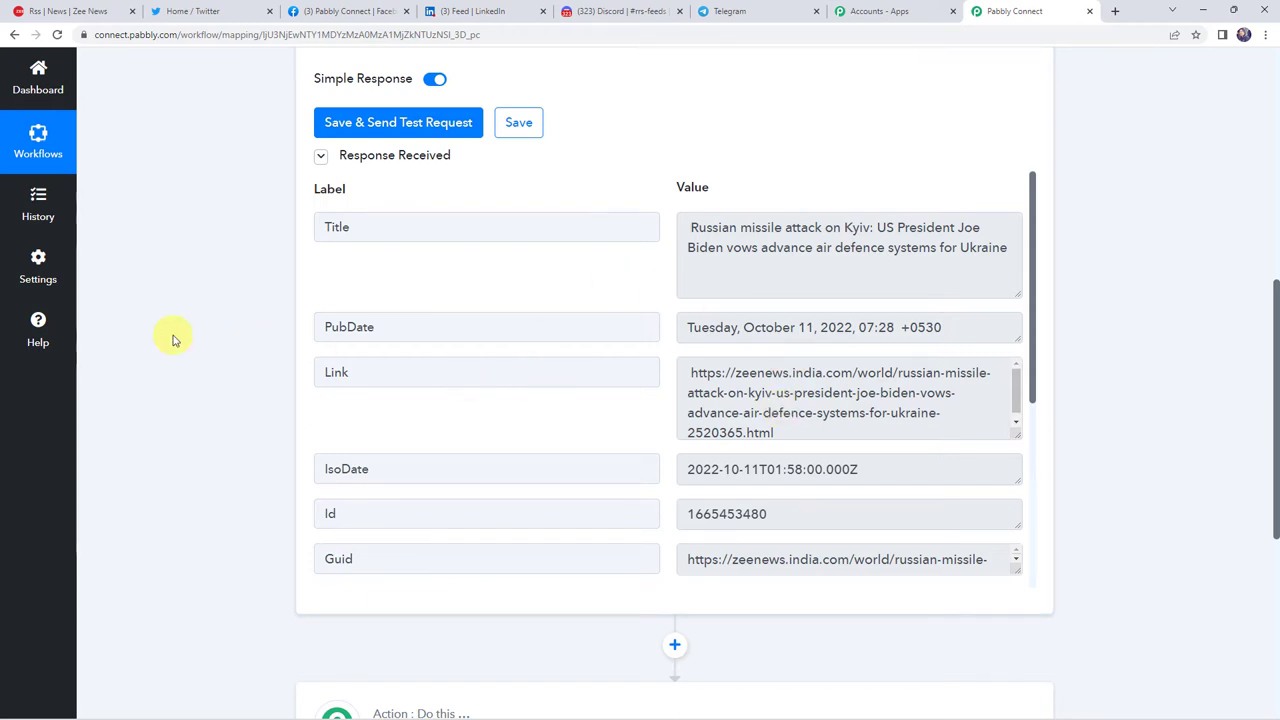
# Step: Set the workflow's second step to the Twitter app with the Create Tweet action event
pyautogui.scroll(-5, 172, 340)
pyautogui.click(640, 333)
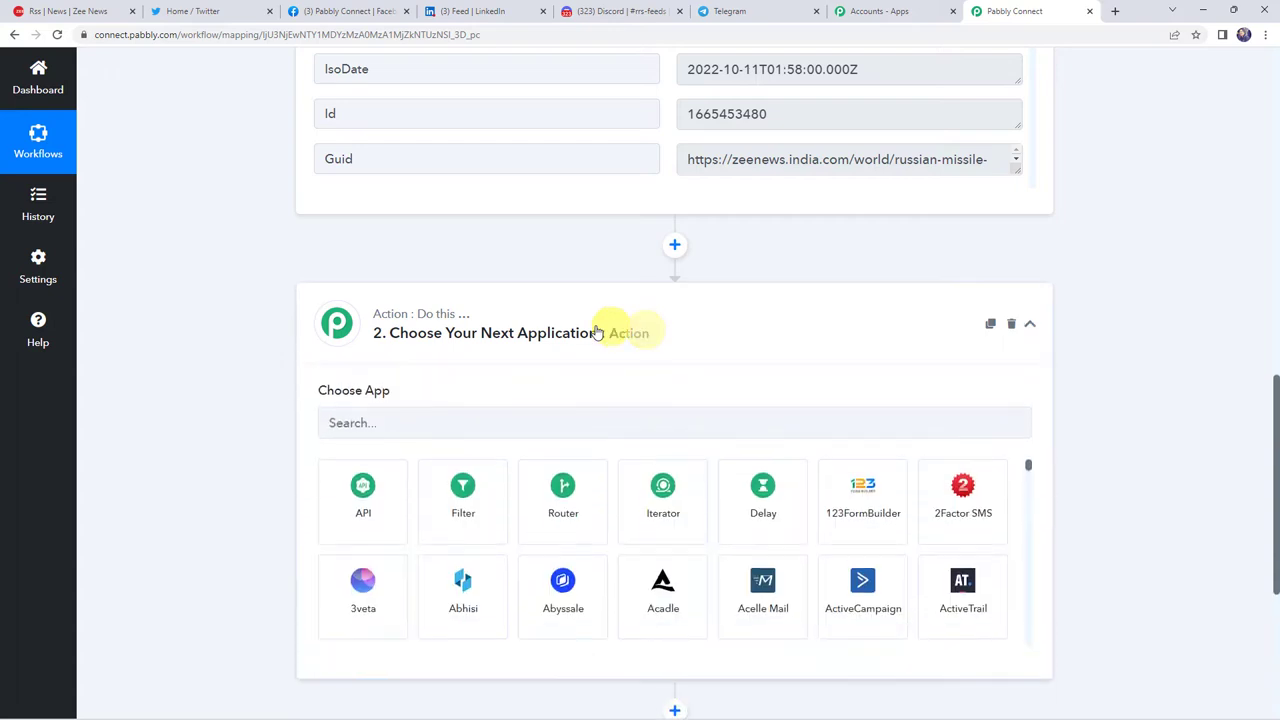
pyautogui.click(411, 428)
pyautogui.write('twi')
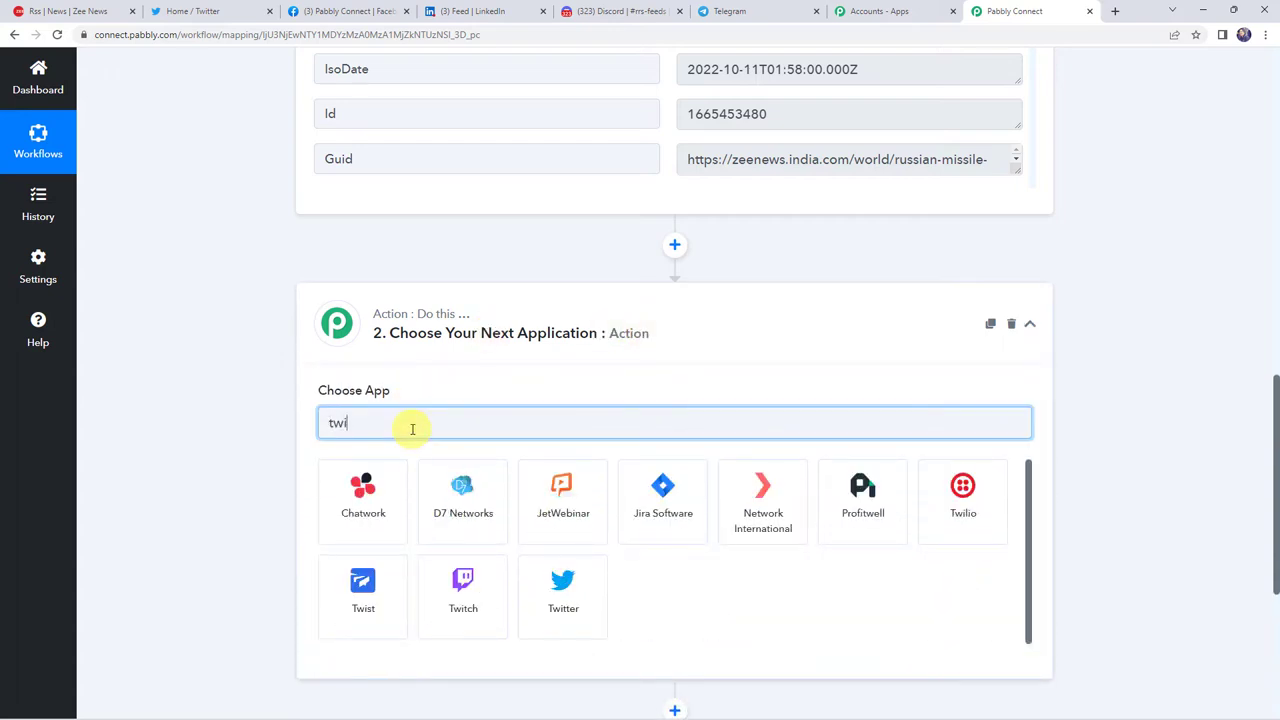
pyautogui.write('tt')
pyautogui.click(360, 505)
pyautogui.click(346, 373)
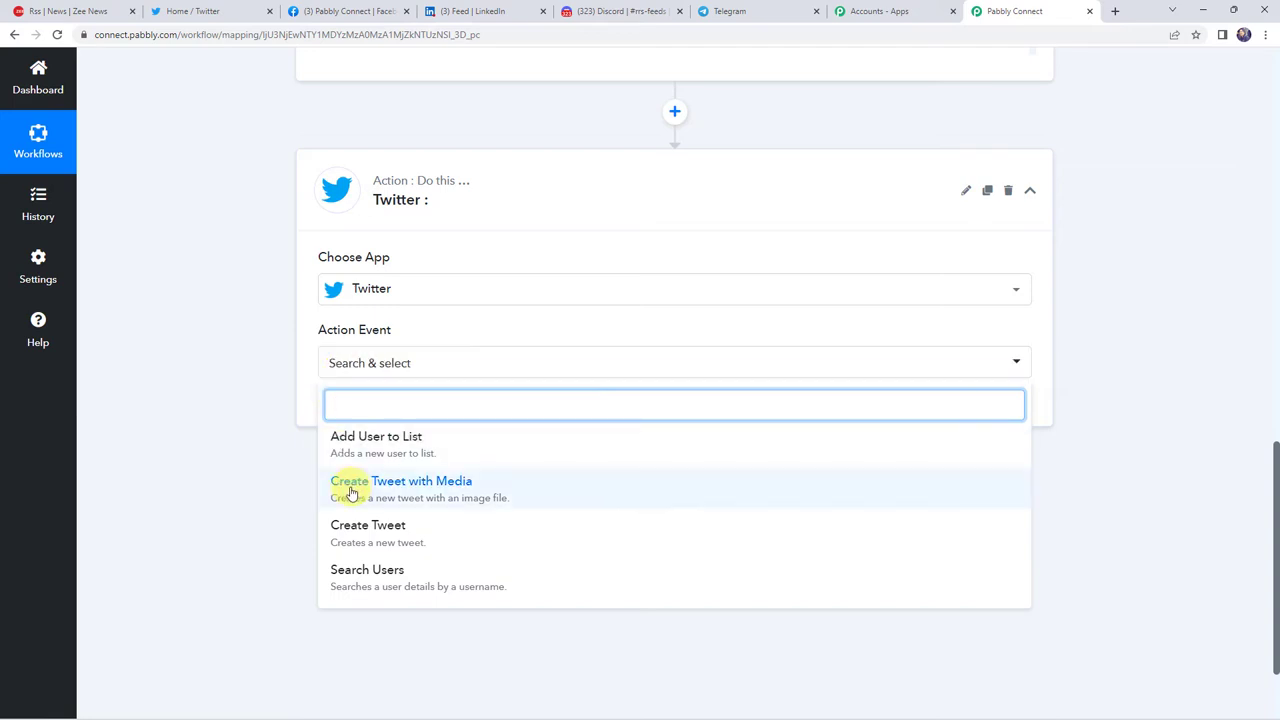
pyautogui.click(345, 525)
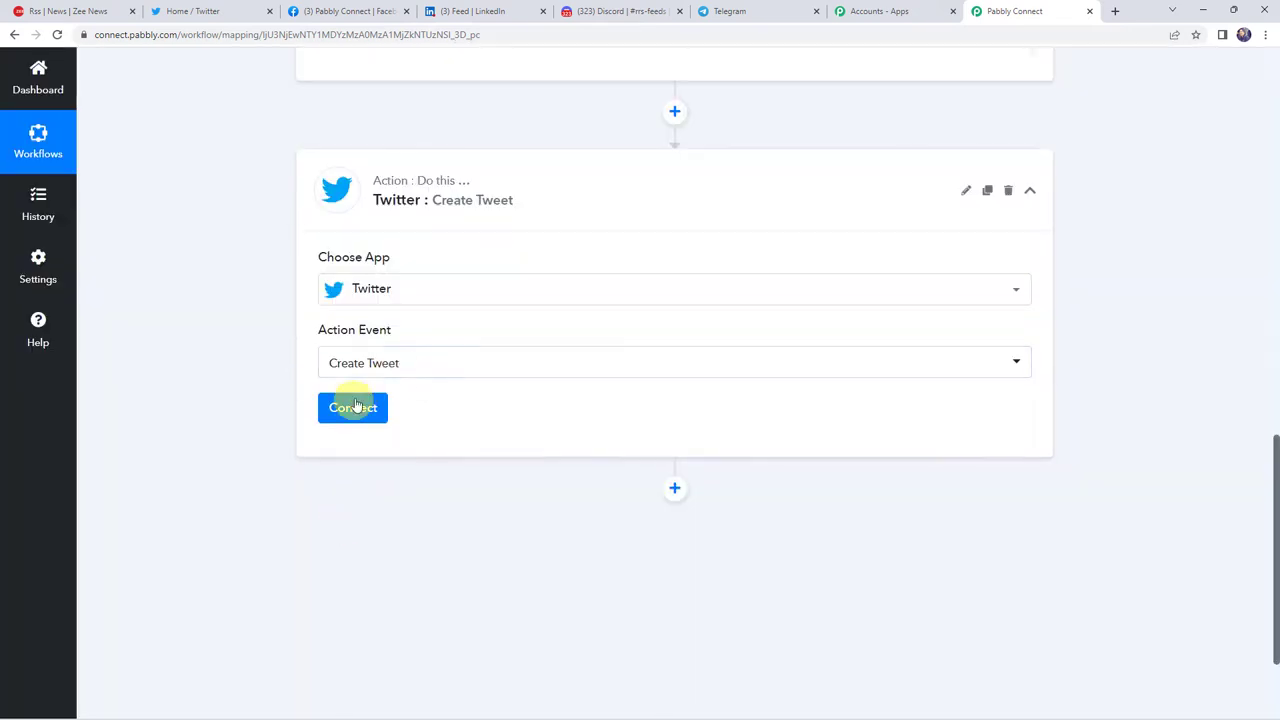
# Step: Add a new Twitter connection for the action and authorize Pabbly Connect to access the Twitter account
pyautogui.click(354, 407)
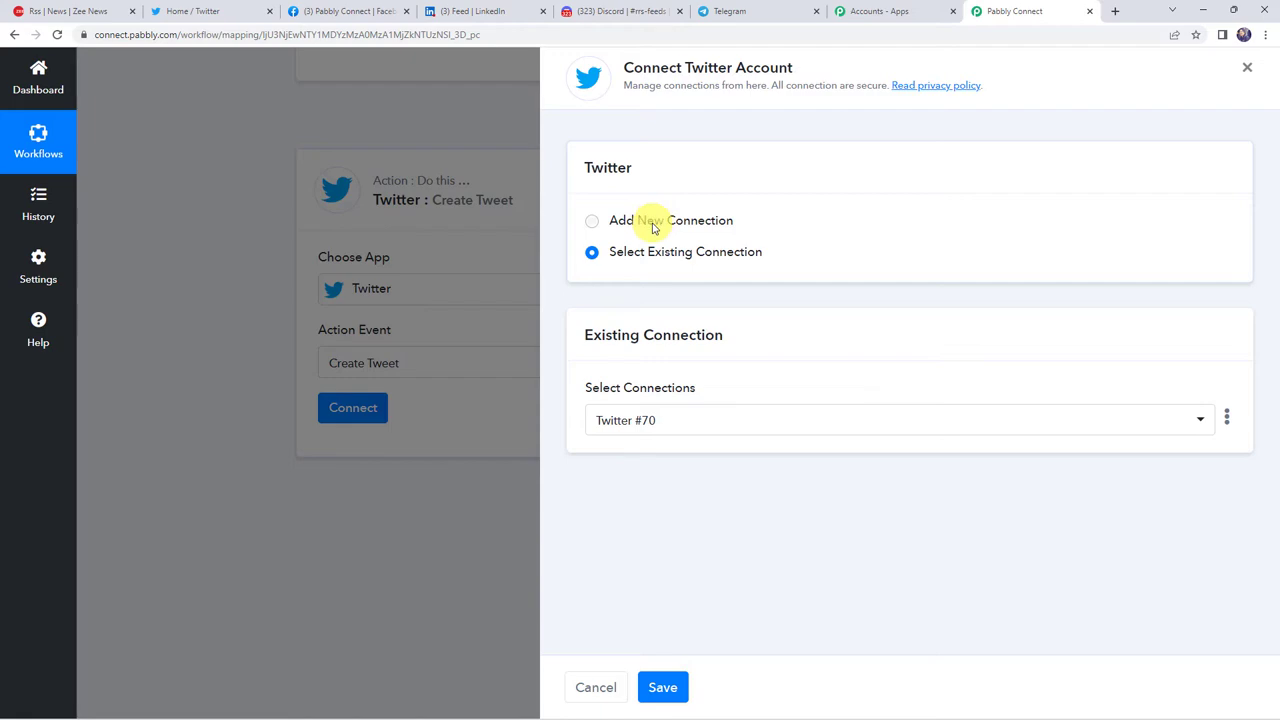
pyautogui.click(652, 224)
pyautogui.click(643, 399)
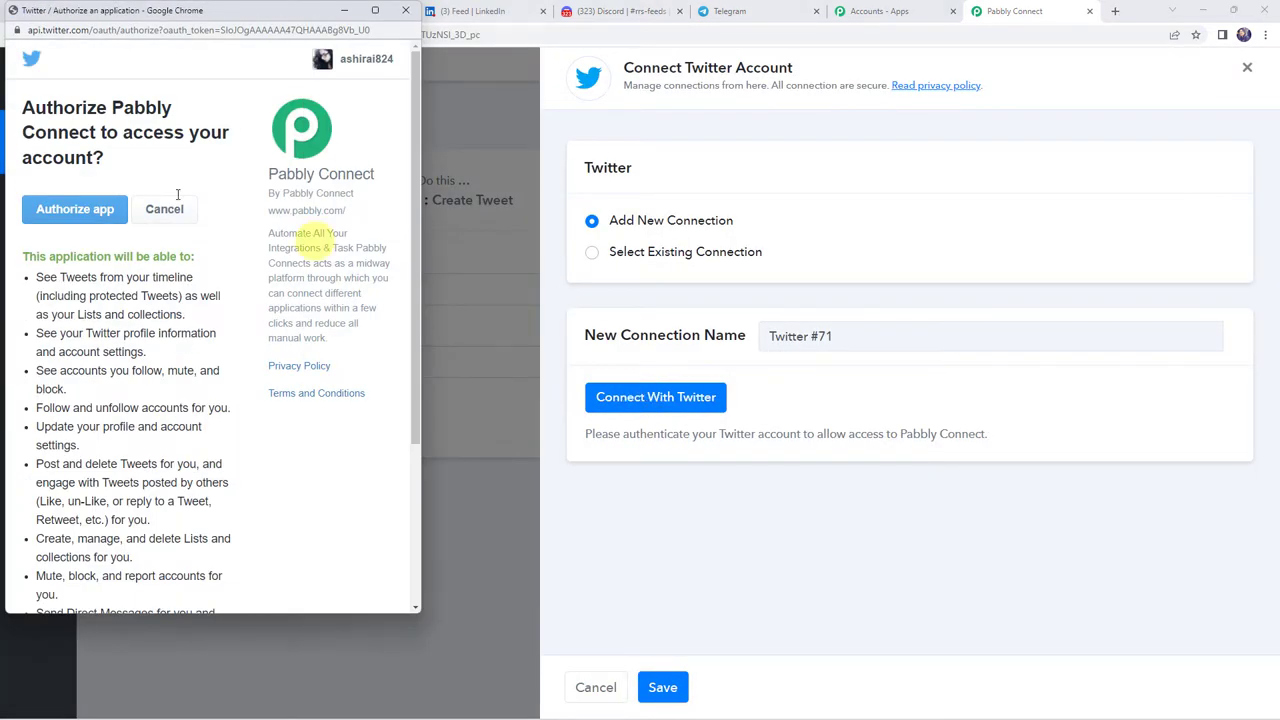
pyautogui.click(97, 218)
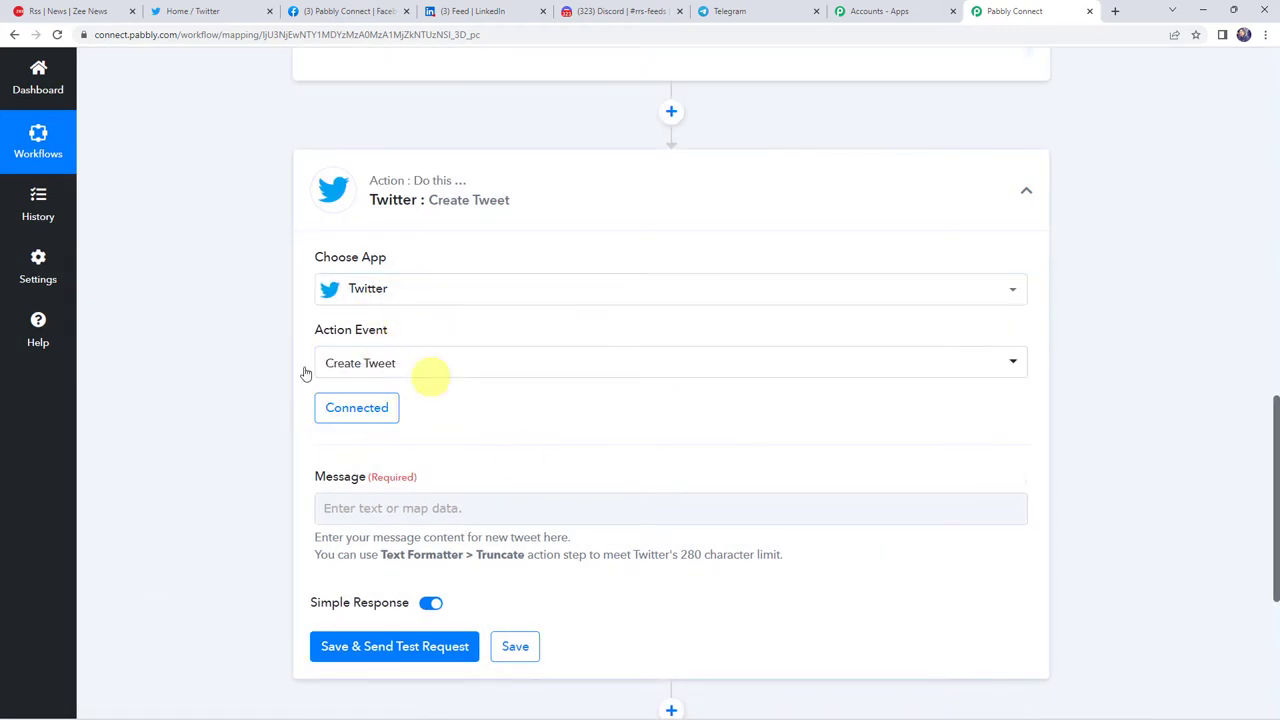
# Step: Begin the tweet's Message with "Breaking News:" followed by the Title mapped from the RSS feed response
pyautogui.click(348, 510)
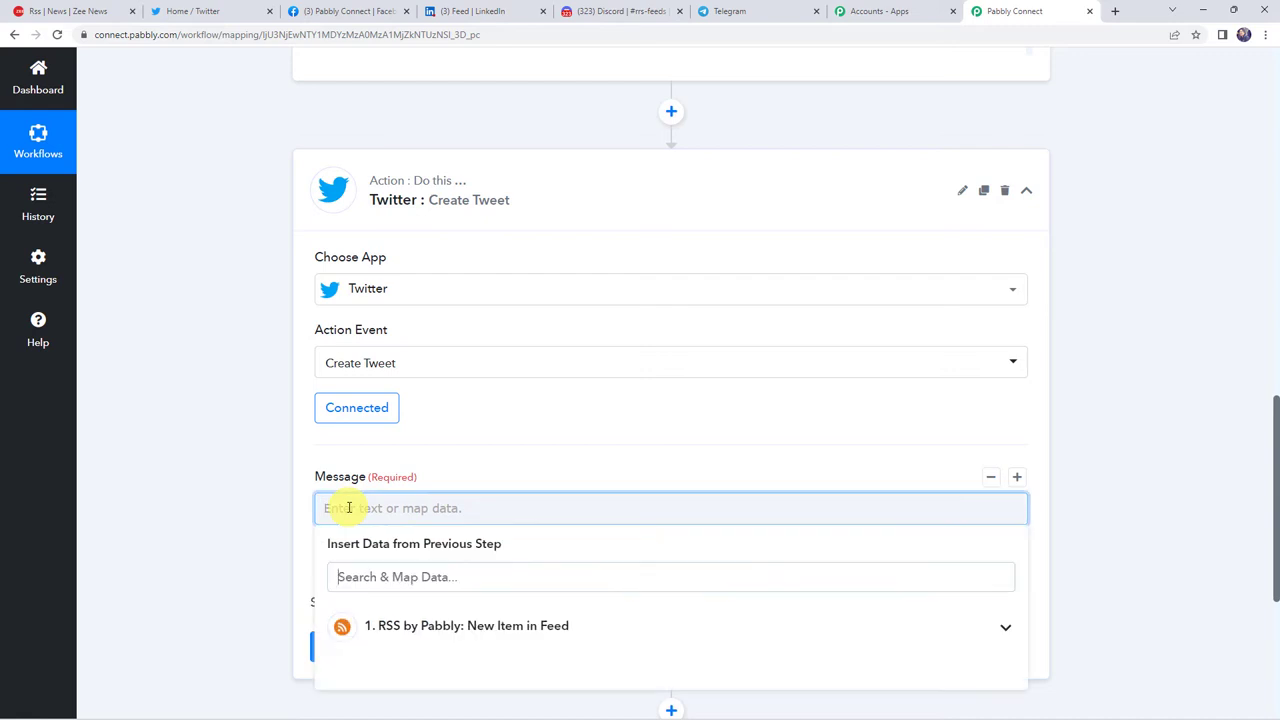
pyautogui.write('Breaking News:')
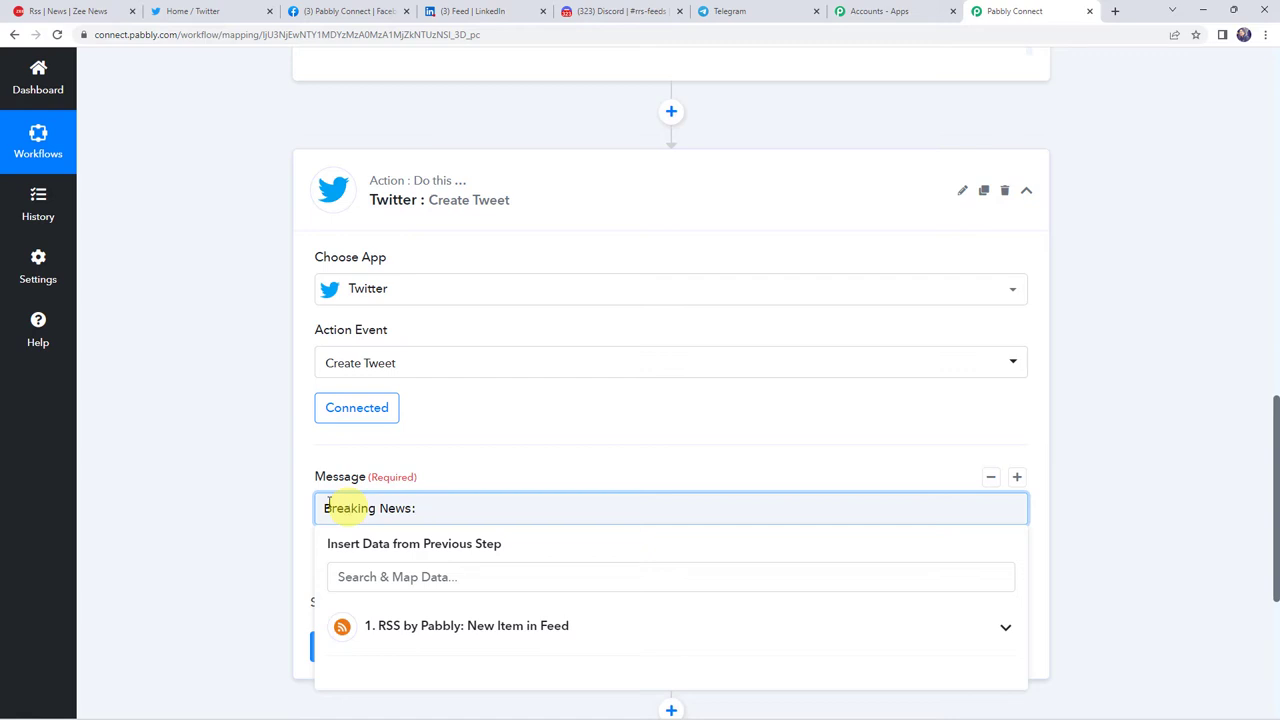
pyautogui.scroll(3, 243, 502)
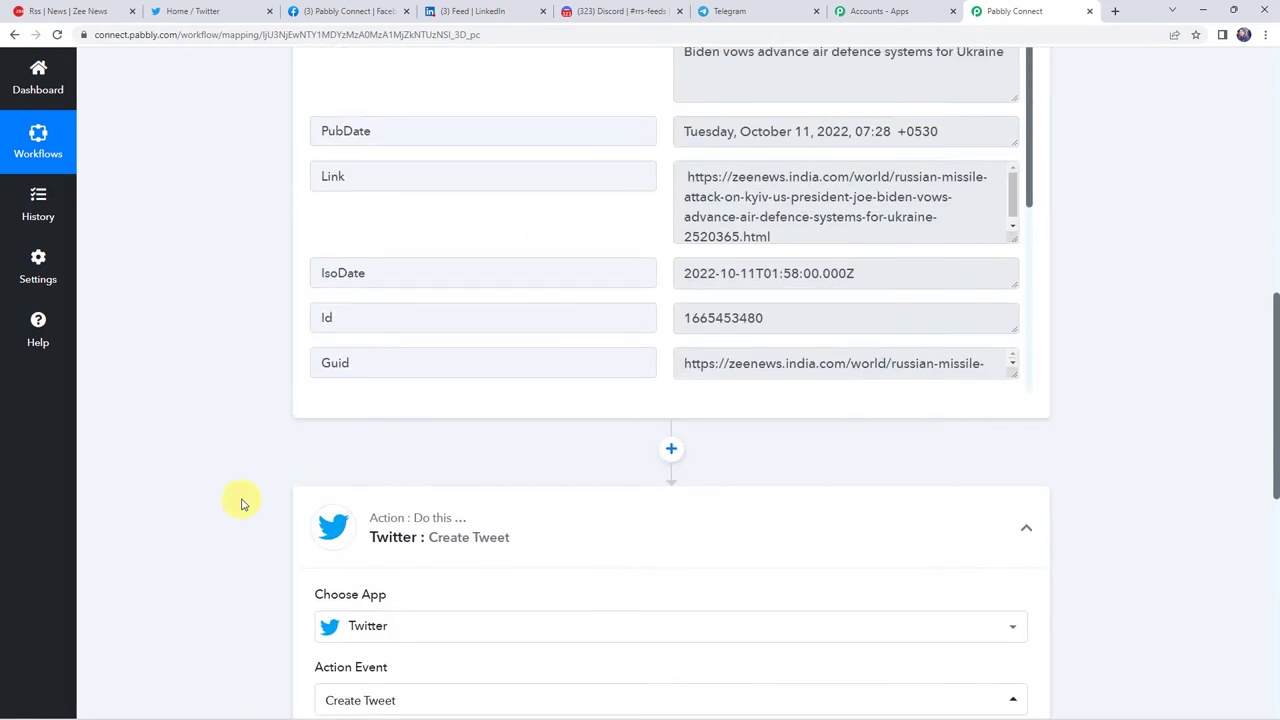
pyautogui.scroll(3, 241, 504)
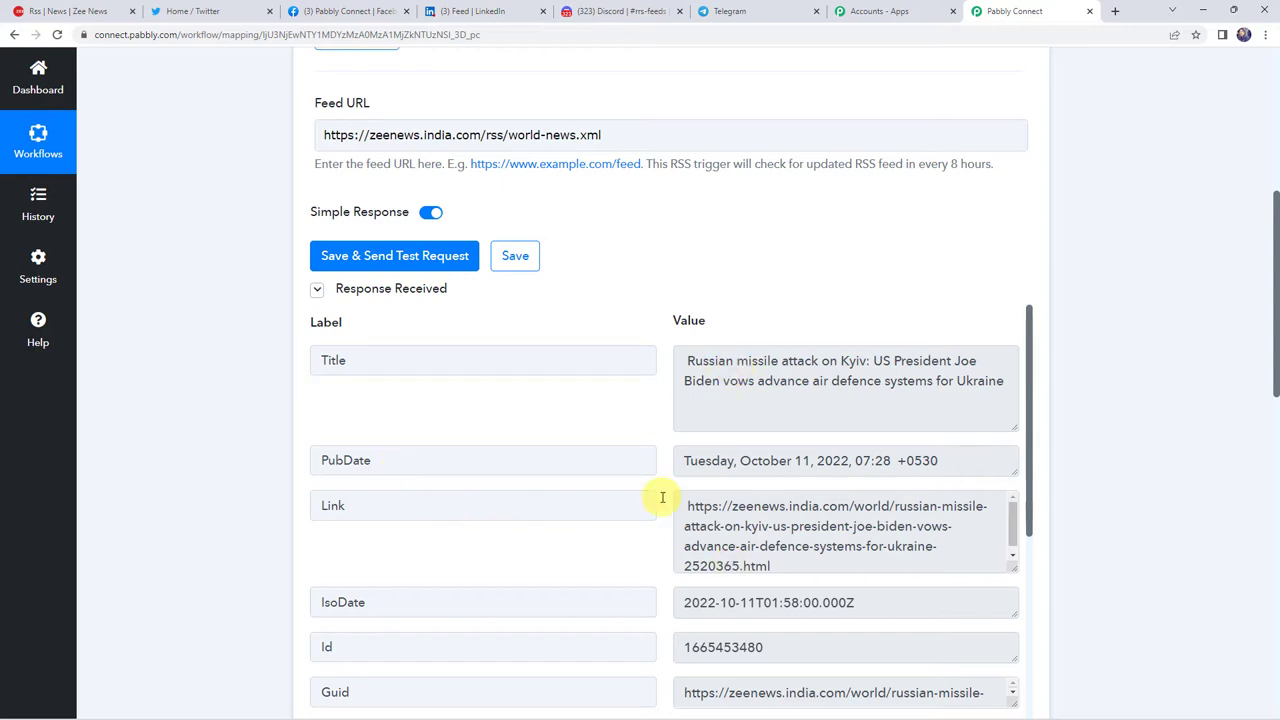
pyautogui.scroll(-6, 149, 468)
pyautogui.scroll(-1, 149, 468)
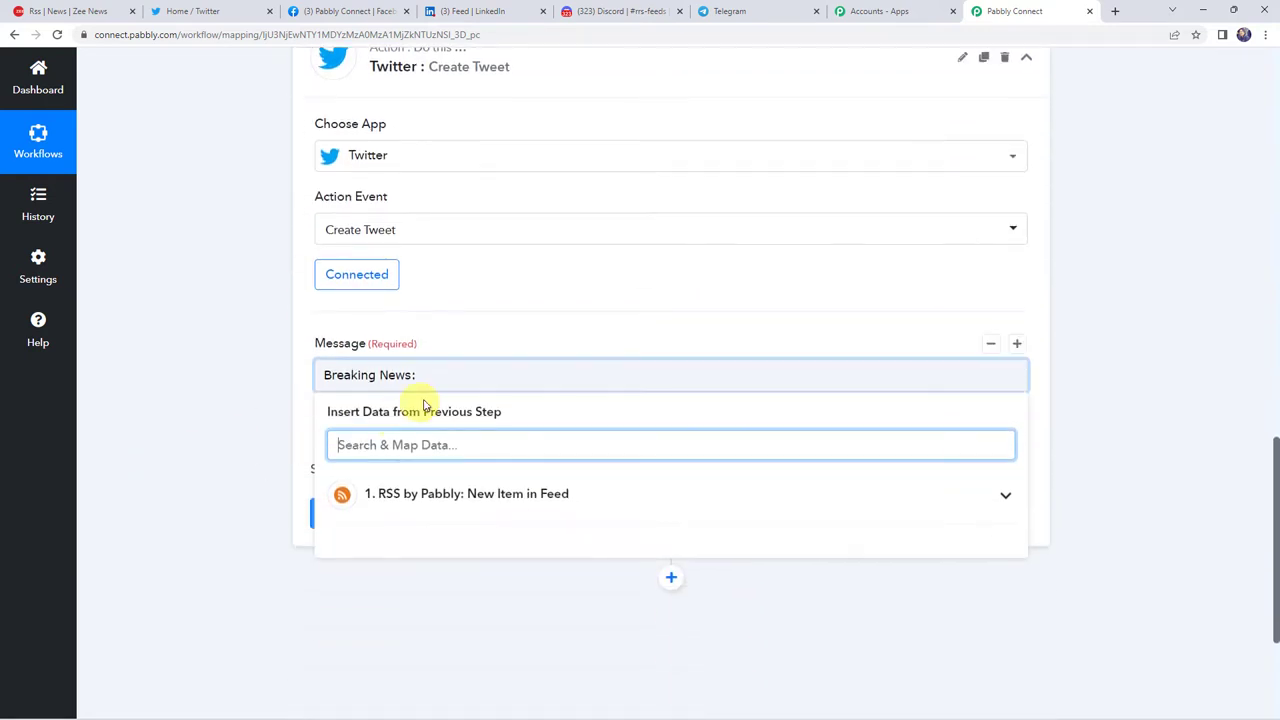
pyautogui.click(425, 374)
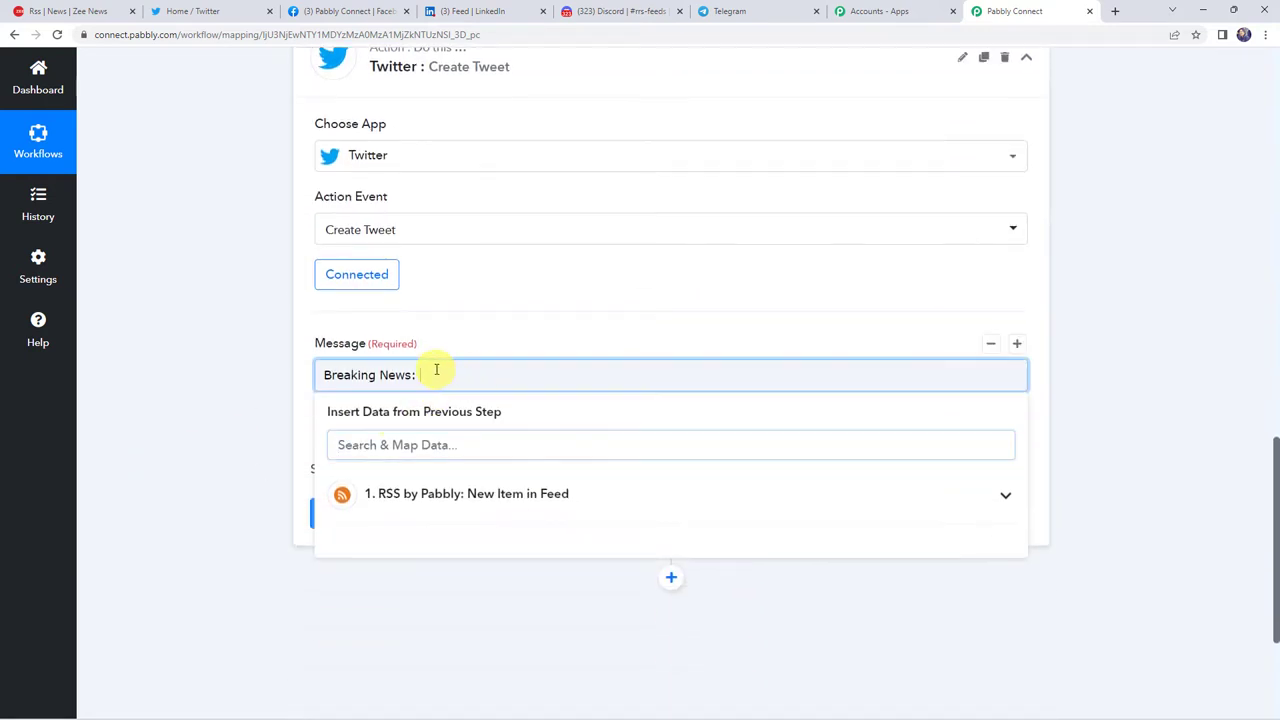
pyautogui.click(447, 494)
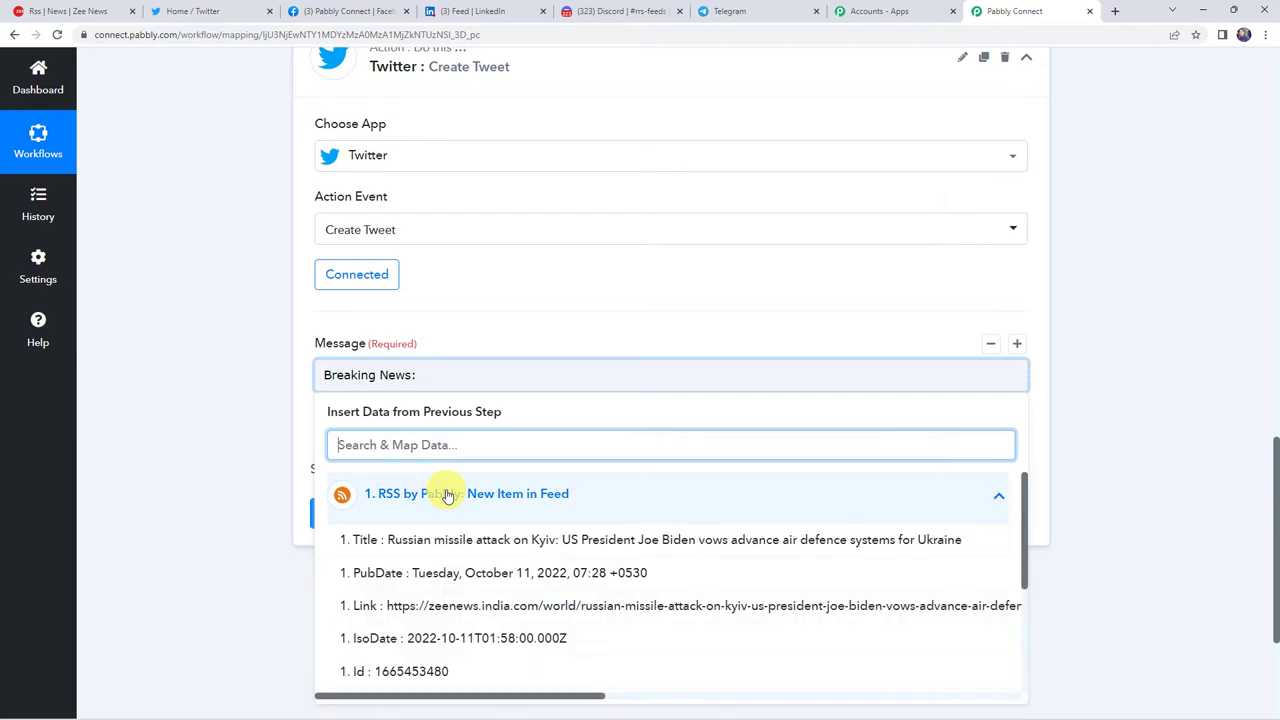
pyautogui.click(409, 537)
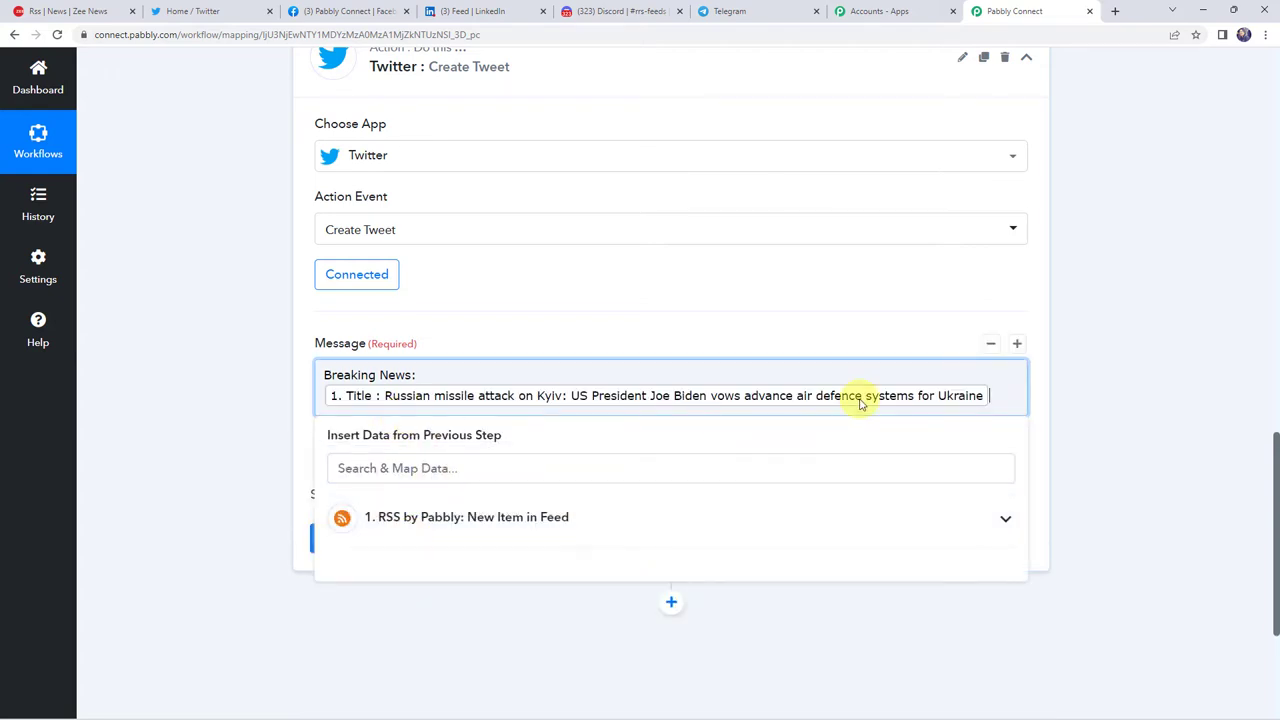
# Step: Add a new line to the tweet's Message reading "Link:" followed by the Link mapped from the RSS feed response
pyautogui.press('Return')
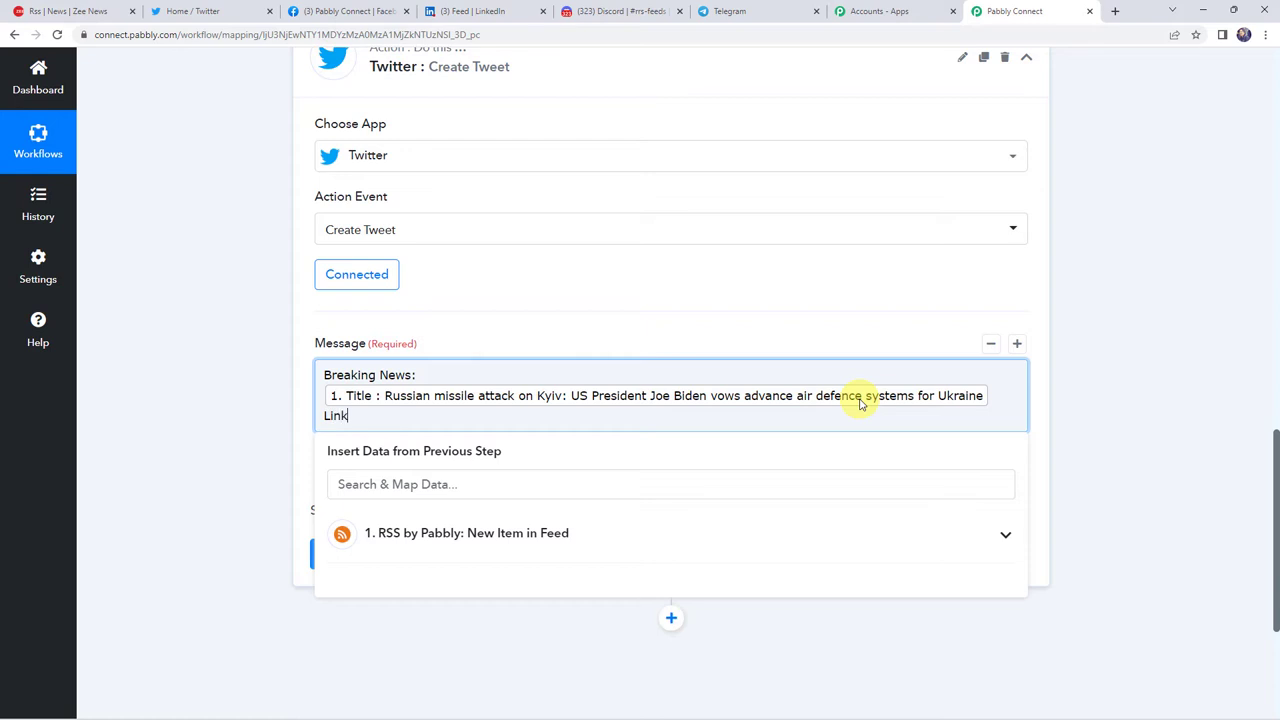
pyautogui.click(443, 534)
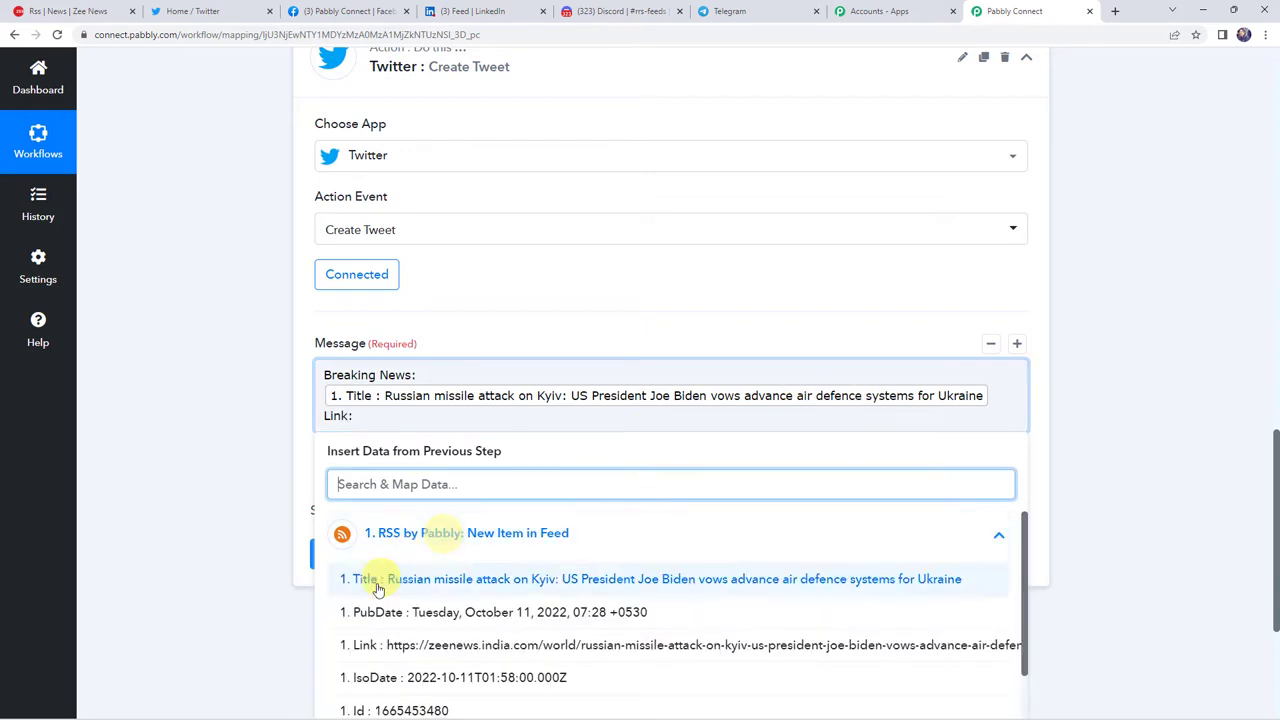
pyautogui.click(388, 642)
pyautogui.click(233, 512)
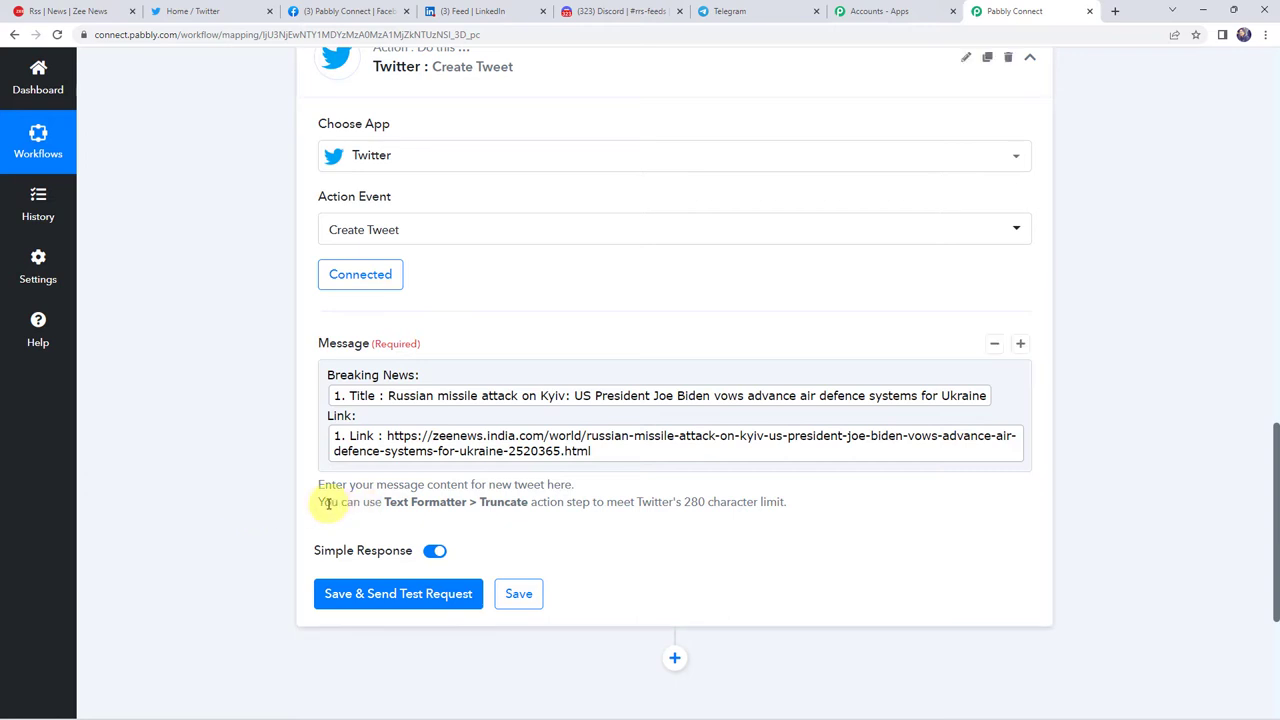
# Step: Review the tweet's character-limit note and the feed title, then save the Create Tweet action and send a test request
pyautogui.moveTo(327, 503); pyautogui.dragTo(786, 516)
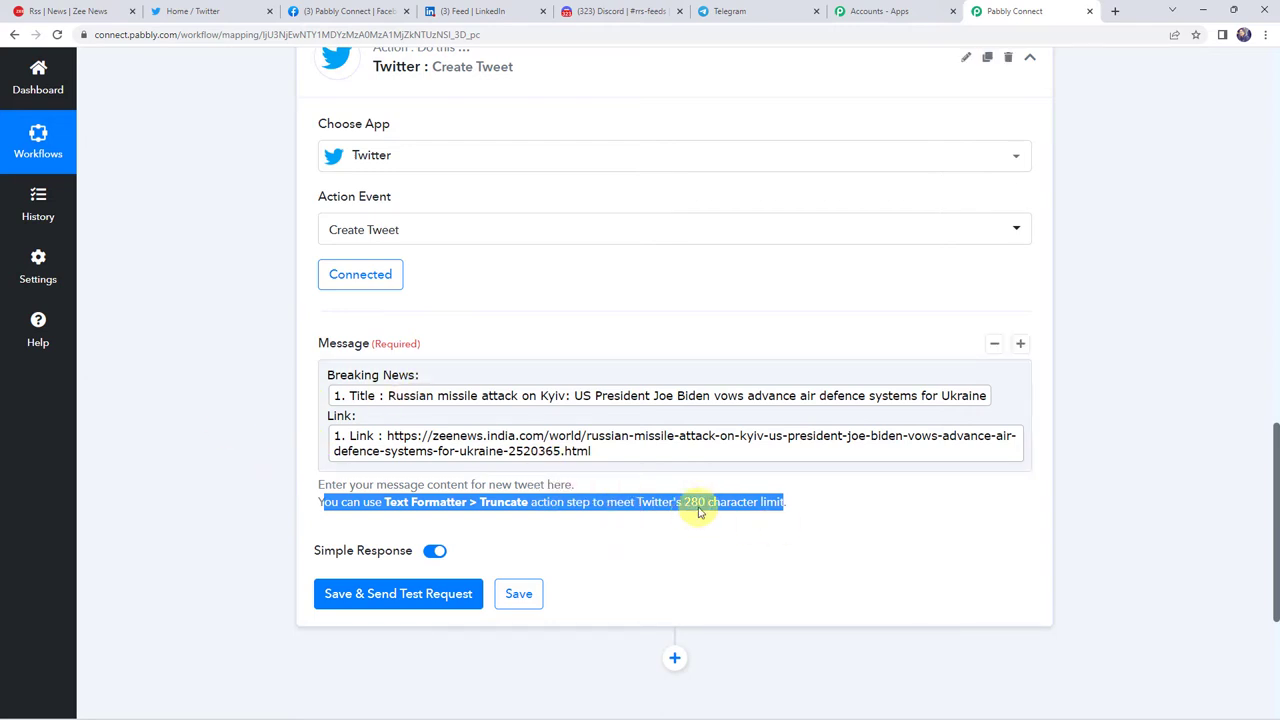
pyautogui.click(171, 428)
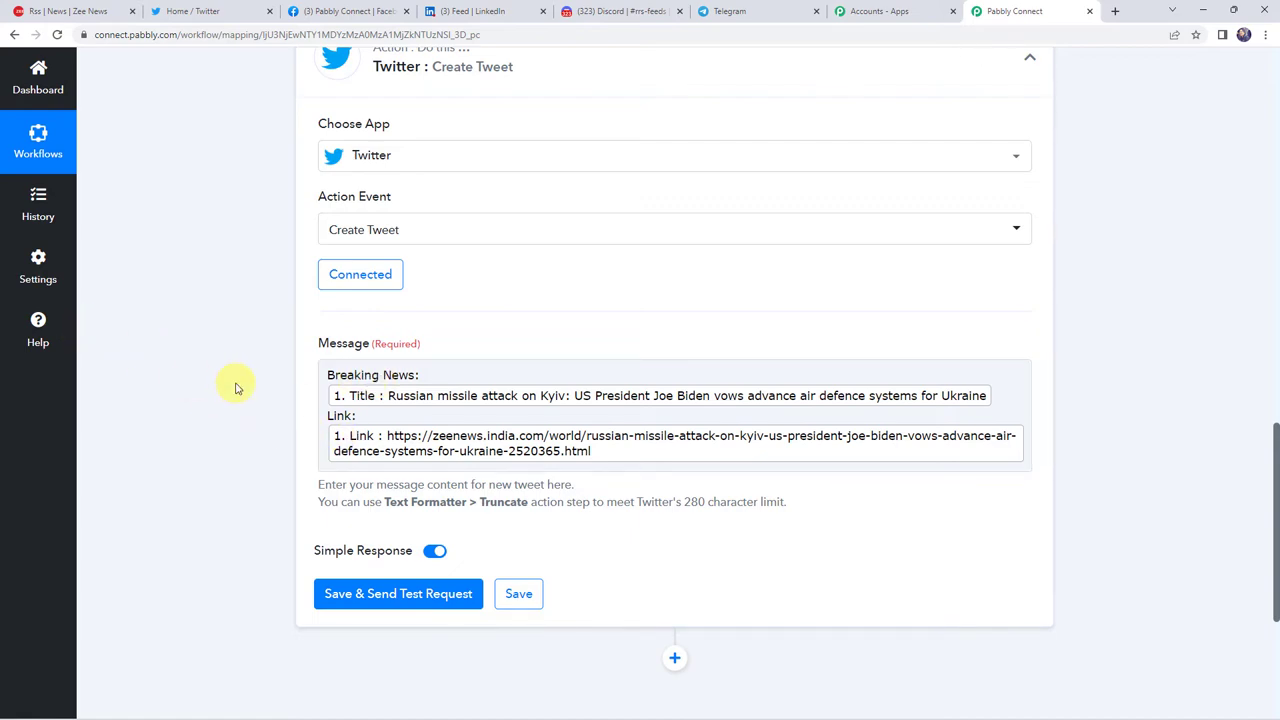
pyautogui.scroll(6, 214, 380)
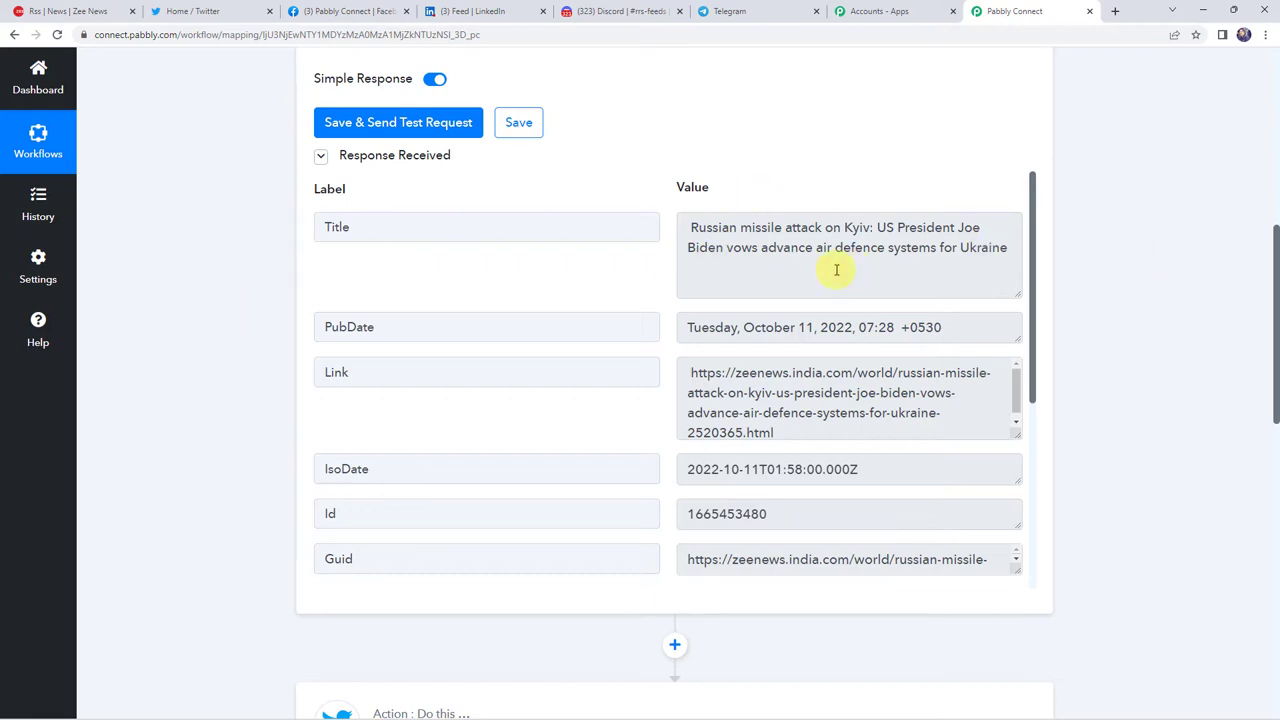
pyautogui.scroll(-6, 264, 433)
pyautogui.scroll(-1, 264, 433)
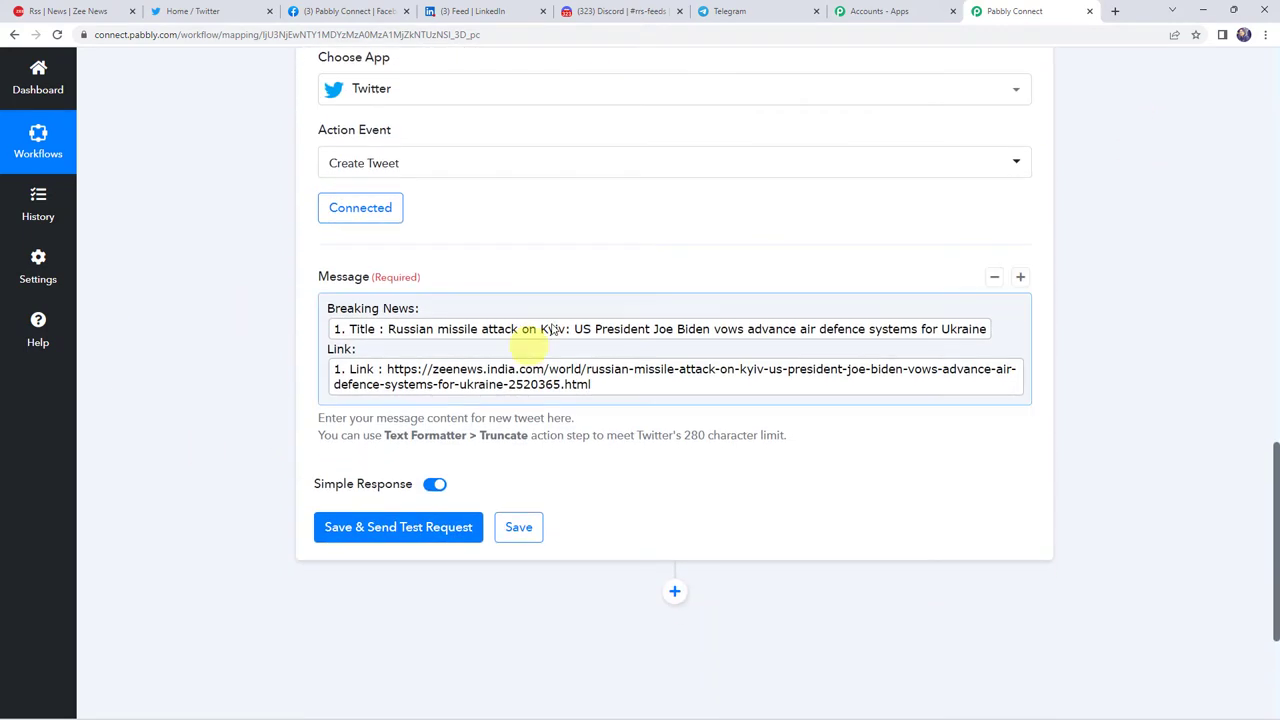
pyautogui.click(367, 530)
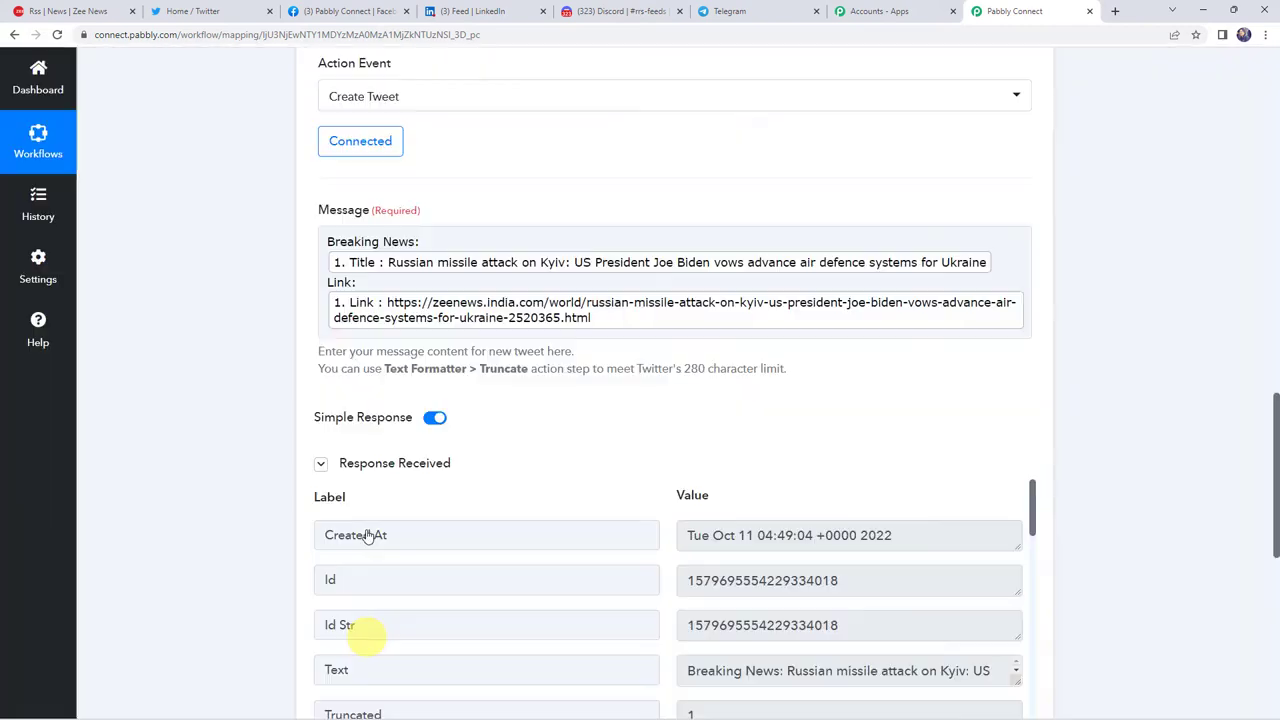
# Step: Examine the Create Tweet response and refresh the Twitter home feed to check the posted tweet
pyautogui.scroll(-2, 247, 412)
pyautogui.scroll(-1, 248, 412)
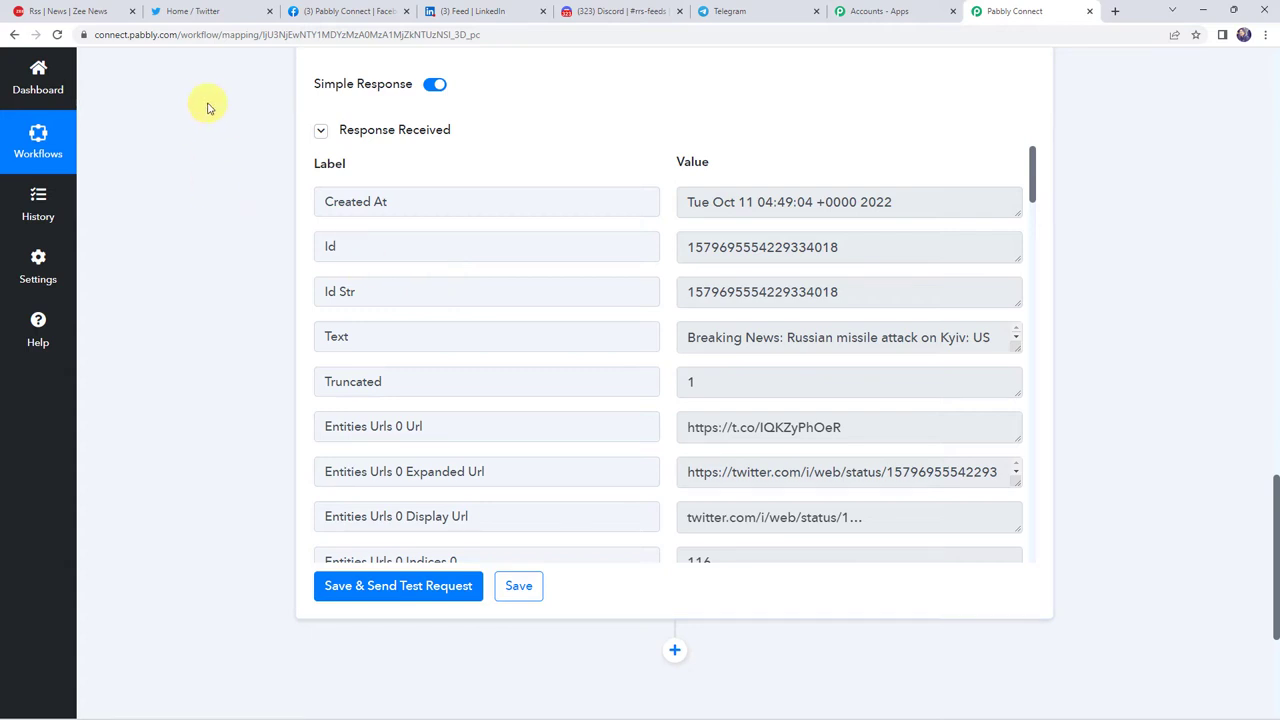
pyautogui.click(200, 11)
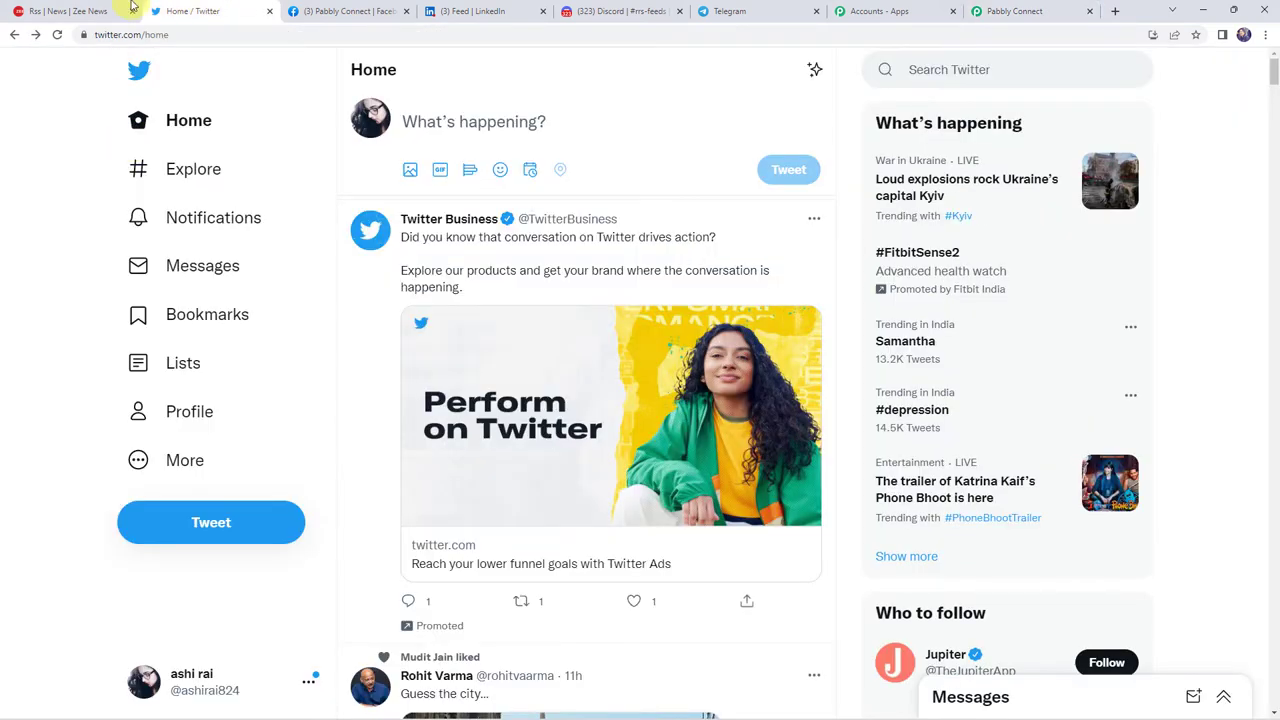
pyautogui.click(57, 35)
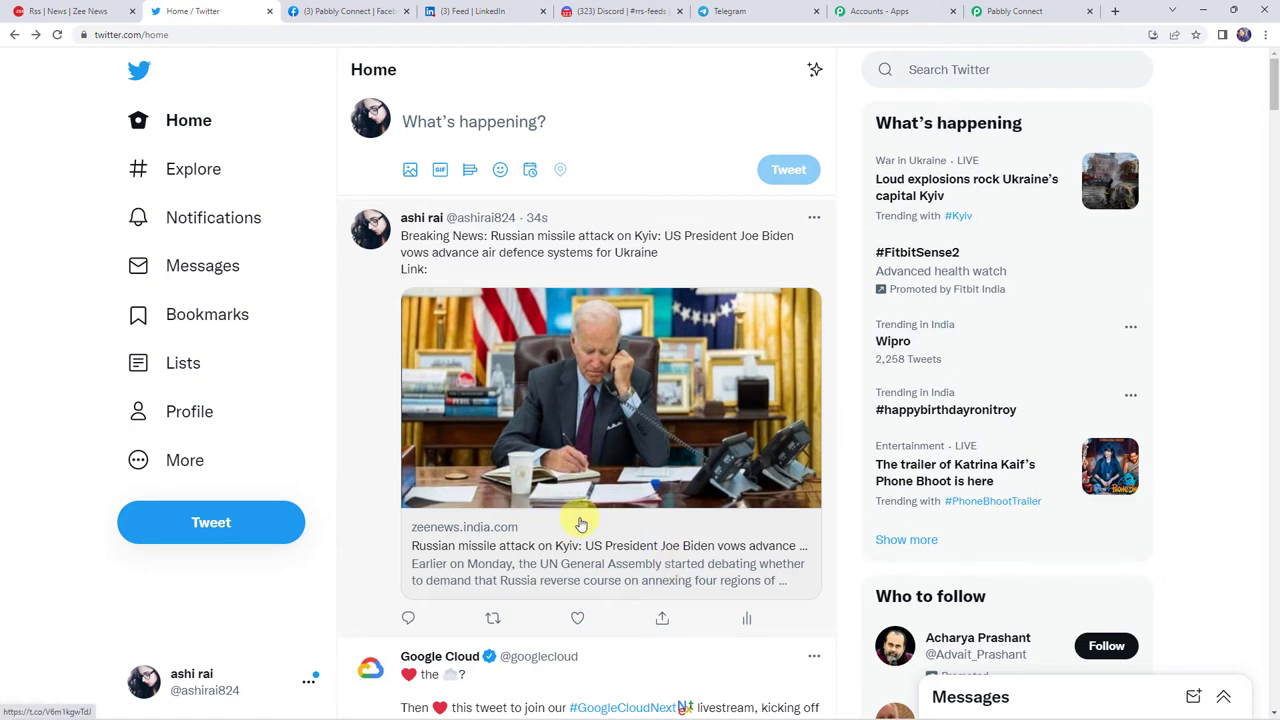
# Step: Back in Pabbly Connect, add an action step after Twitter using Facebook Pages with the Create Page Post event
pyautogui.click(1030, 11)
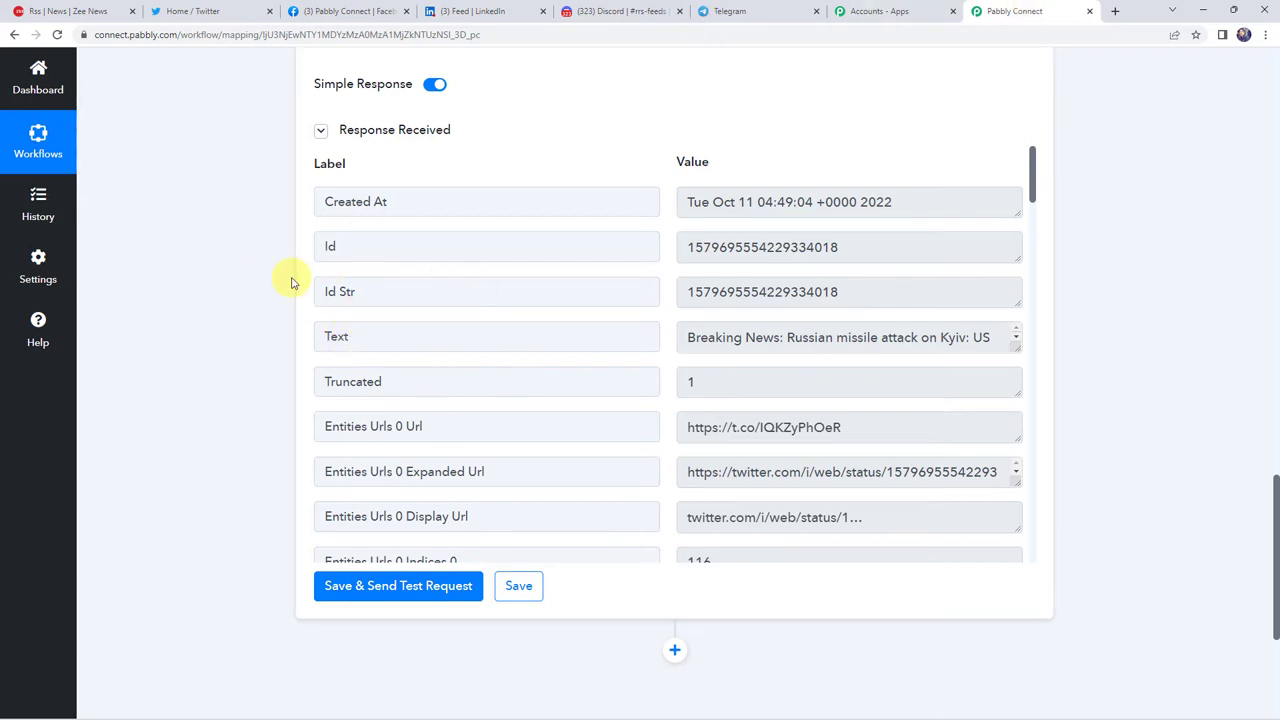
pyautogui.scroll(-3, 291, 283)
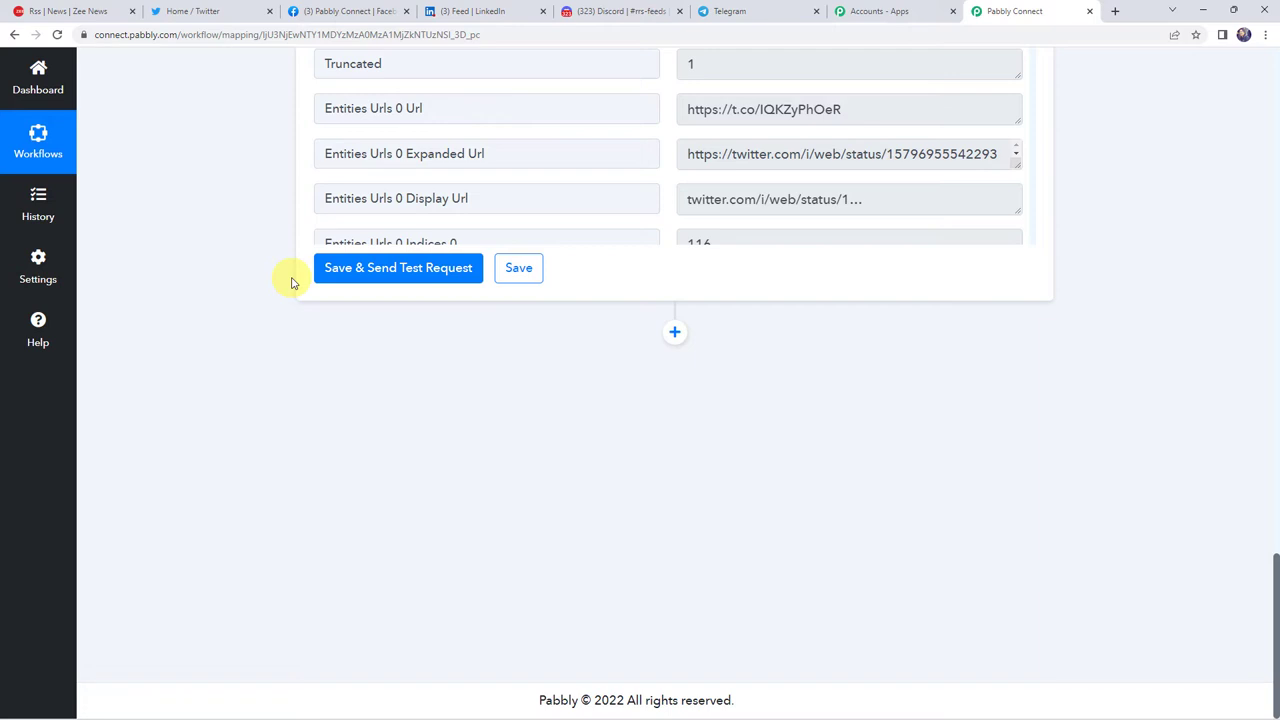
pyautogui.click(674, 332)
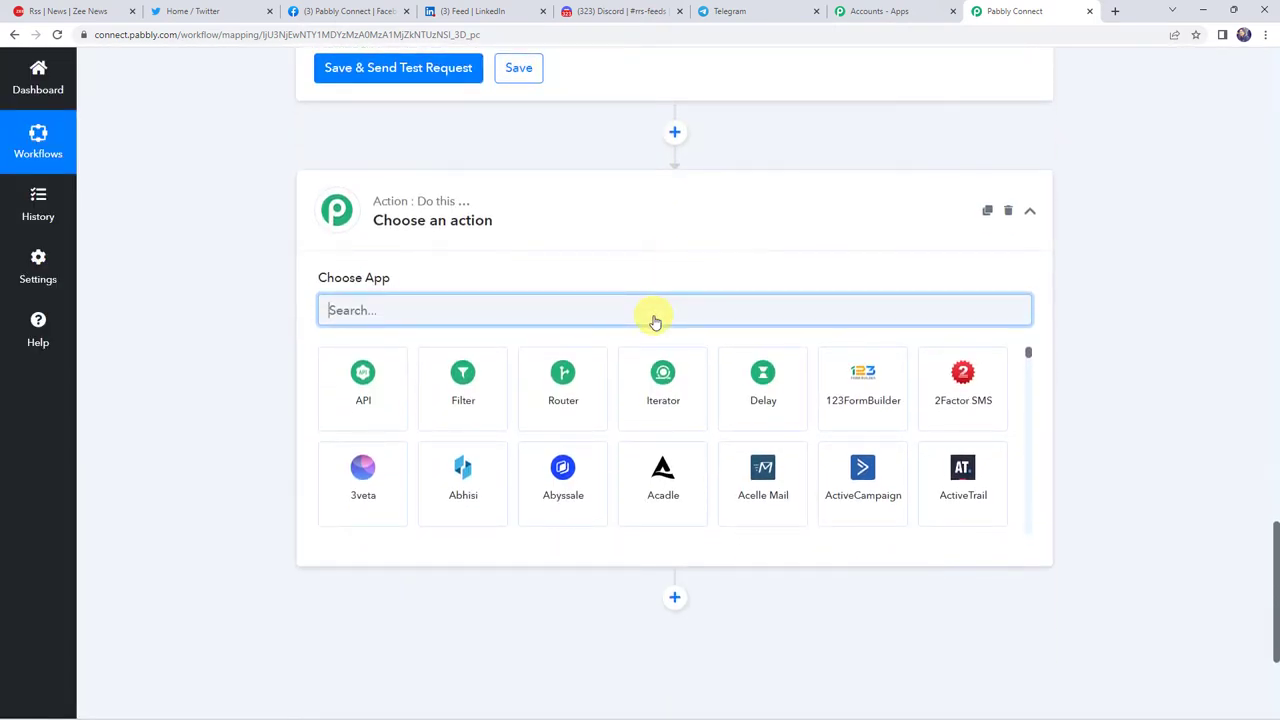
pyautogui.write('face')
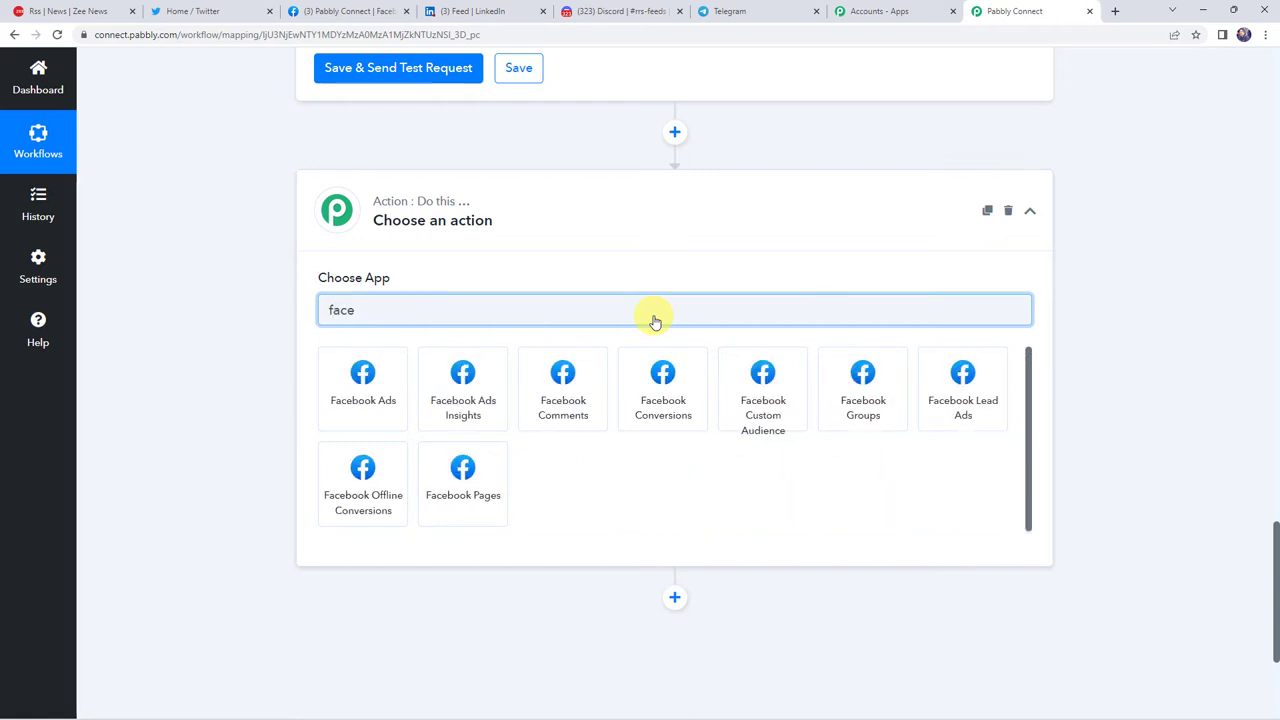
pyautogui.click(491, 456)
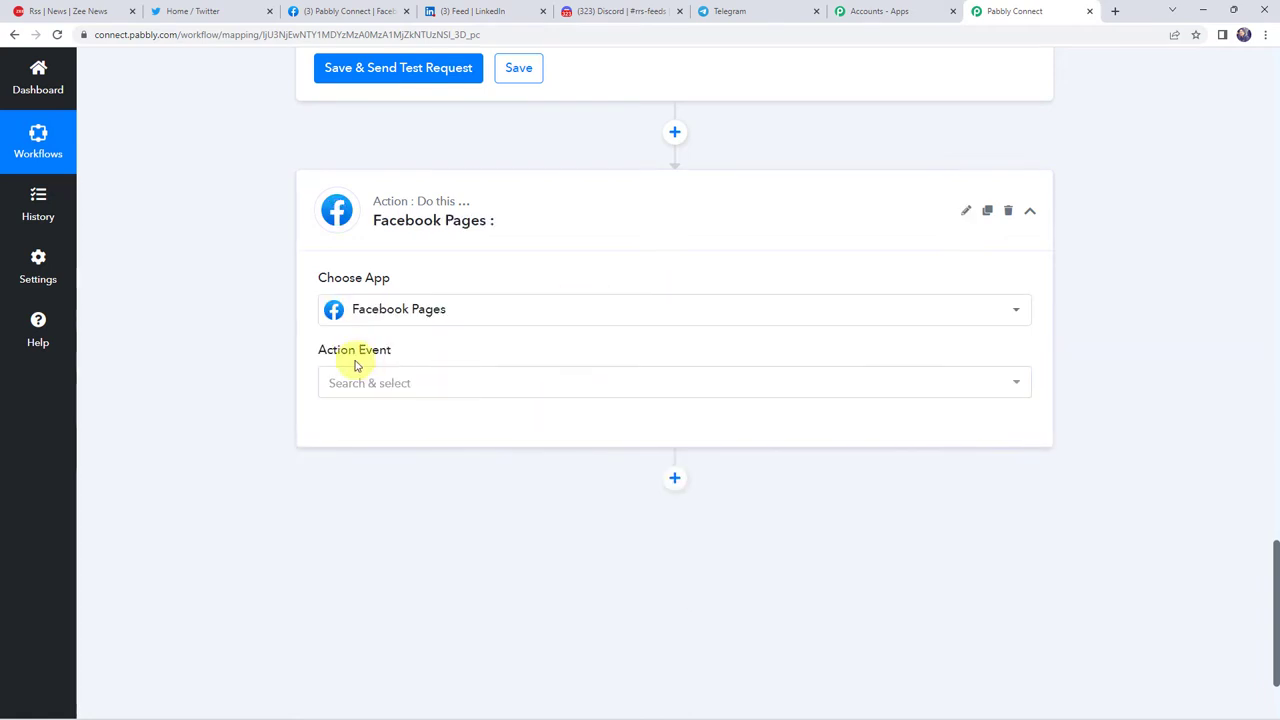
pyautogui.click(352, 377)
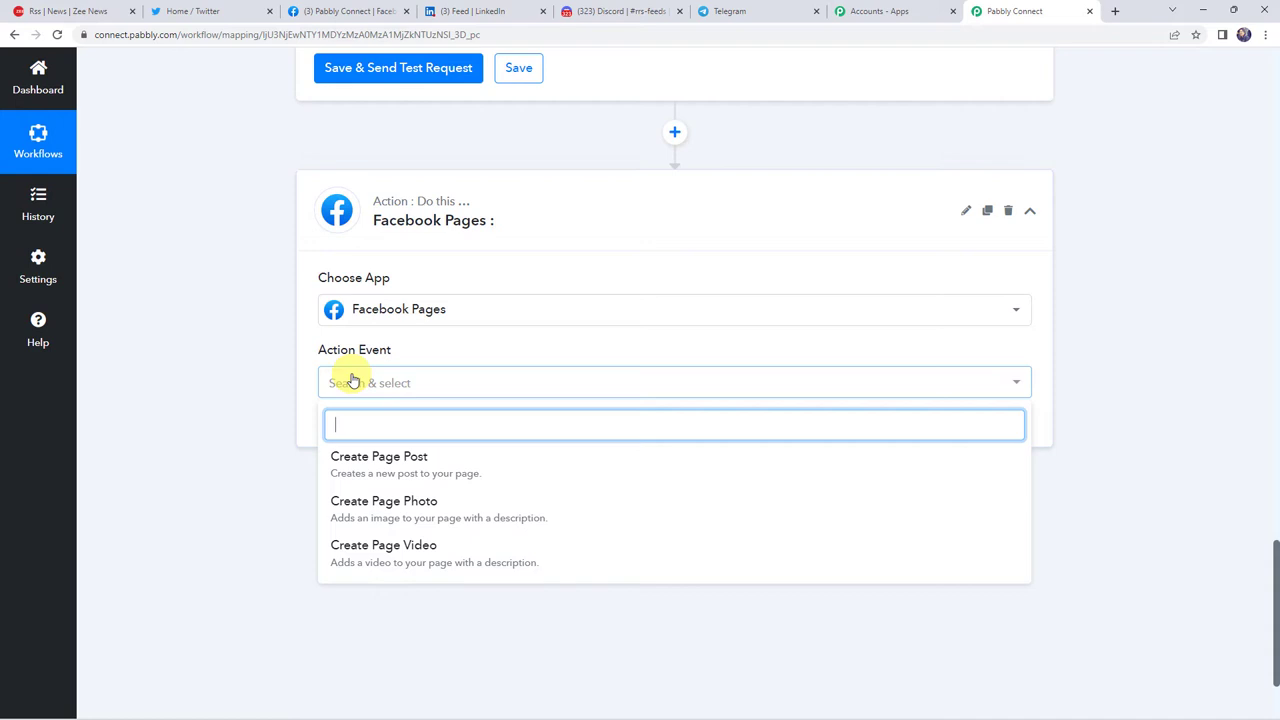
pyautogui.click(384, 470)
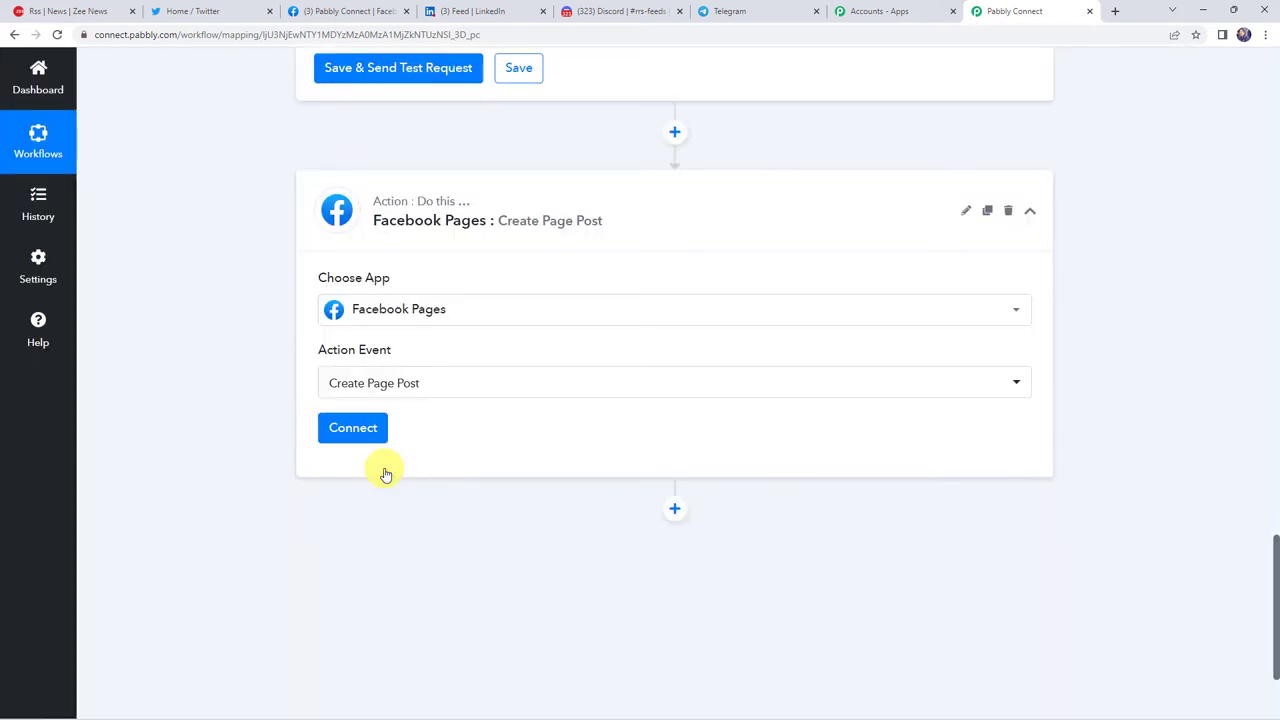
# Step: Add a new Facebook Pages connection to the Create Page Post action and authorize it
pyautogui.click(352, 427)
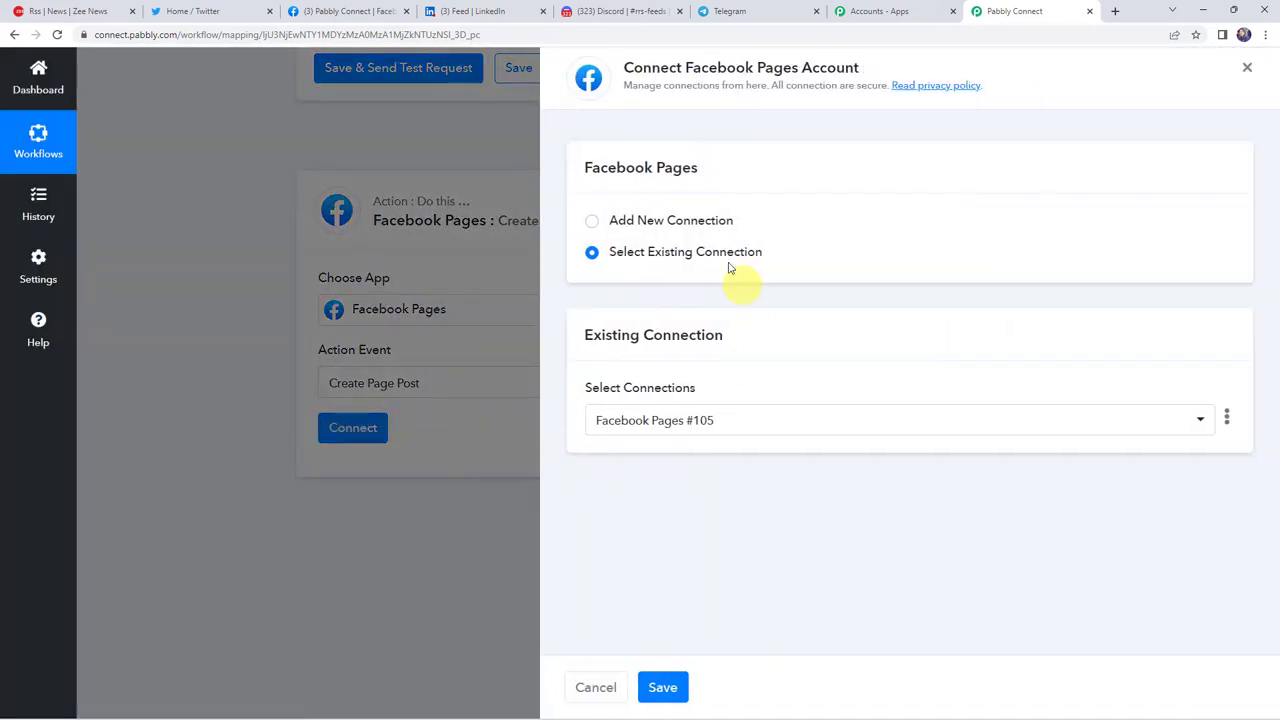
pyautogui.click(672, 221)
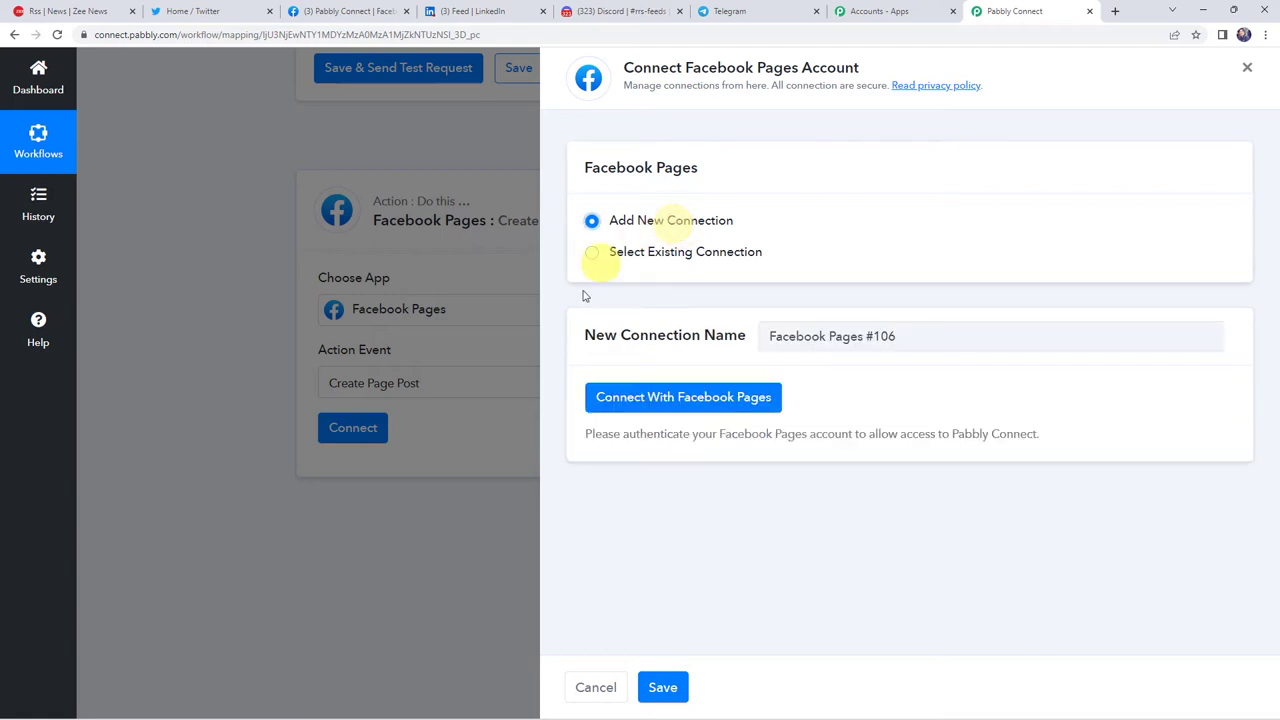
pyautogui.click(688, 398)
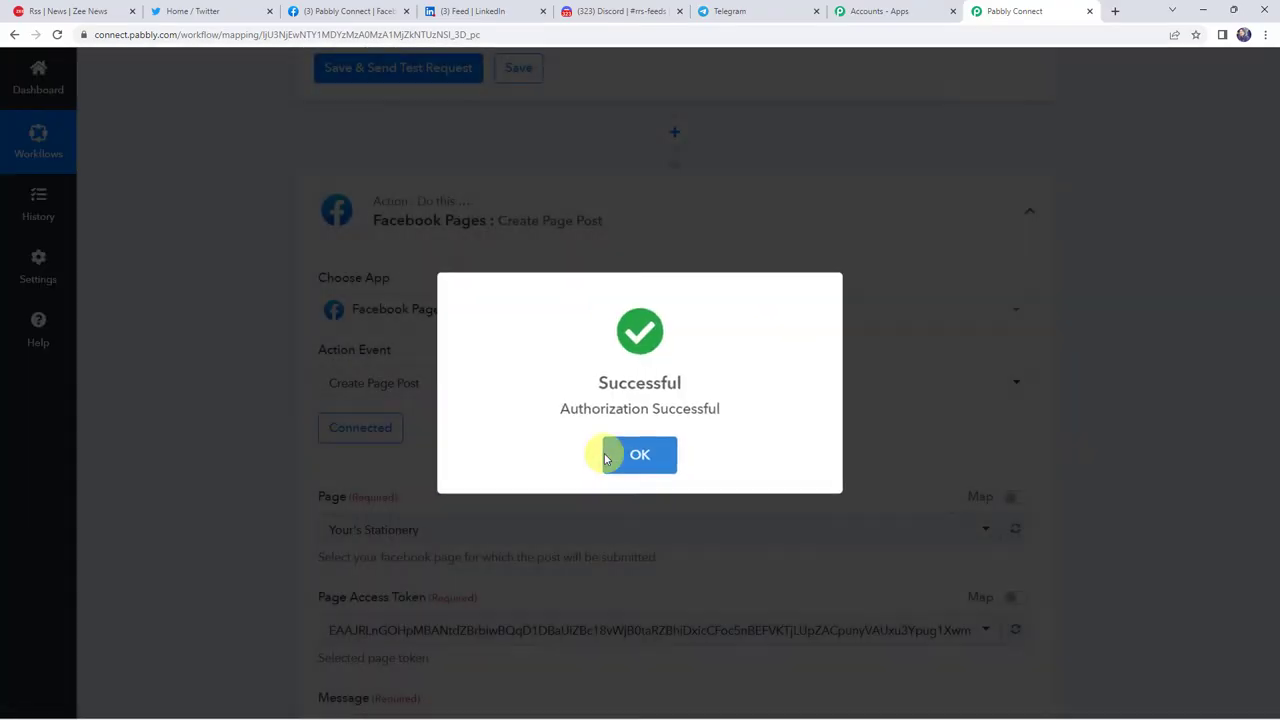
pyautogui.click(608, 456)
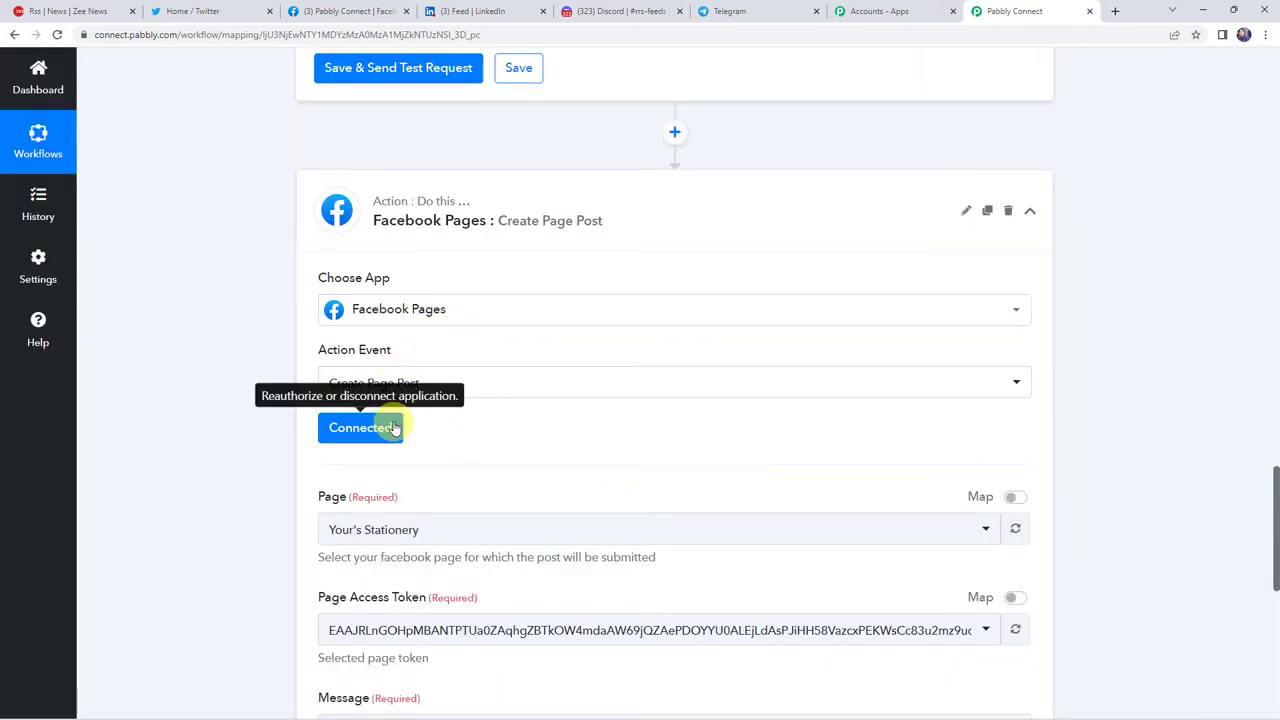
# Step: Check the page name on Facebook, then return to Pabbly Connect and set the action's Page to Pabbly Connect
pyautogui.scroll(-1, 471, 423)
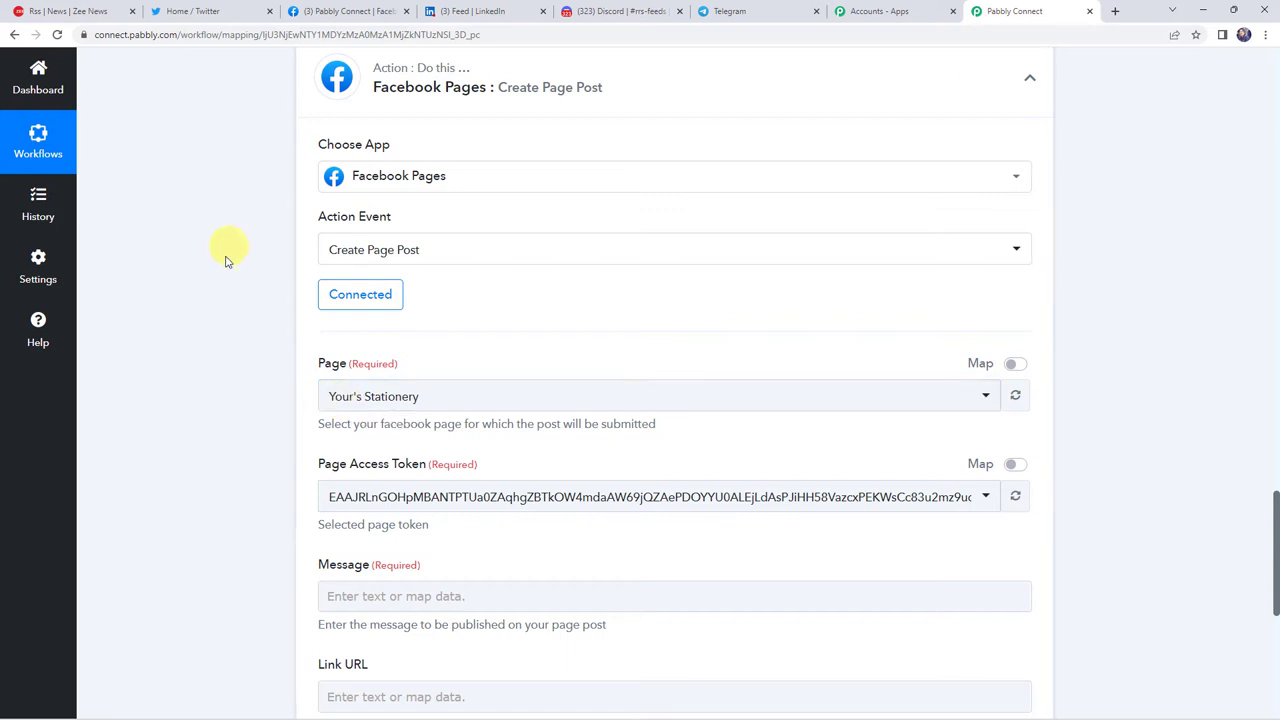
pyautogui.click(349, 9)
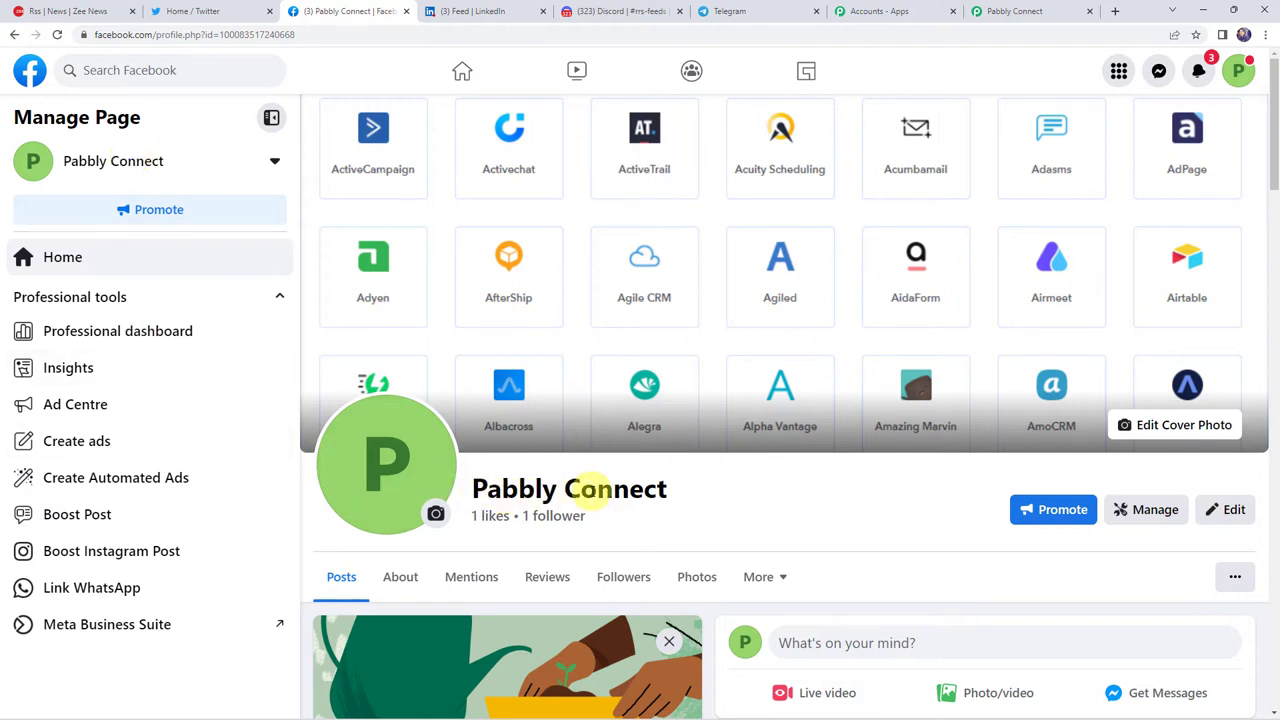
pyautogui.tripleClick(473, 500)
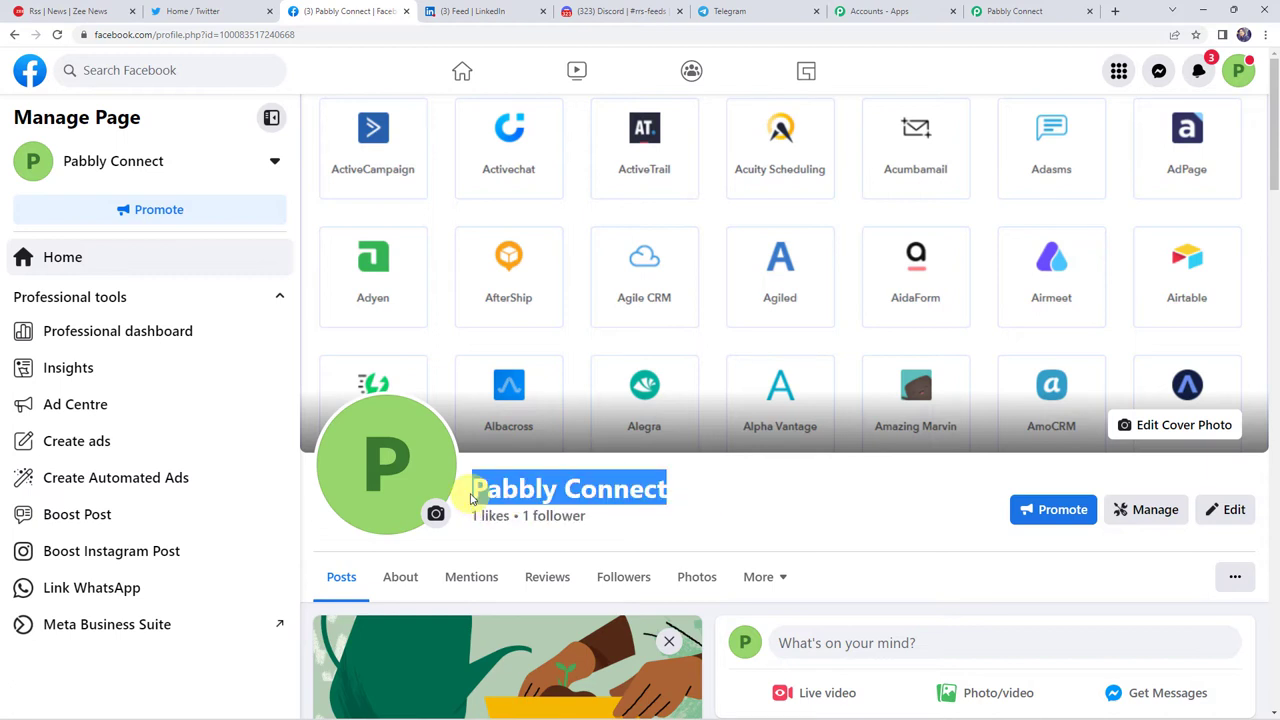
pyautogui.click(997, 8)
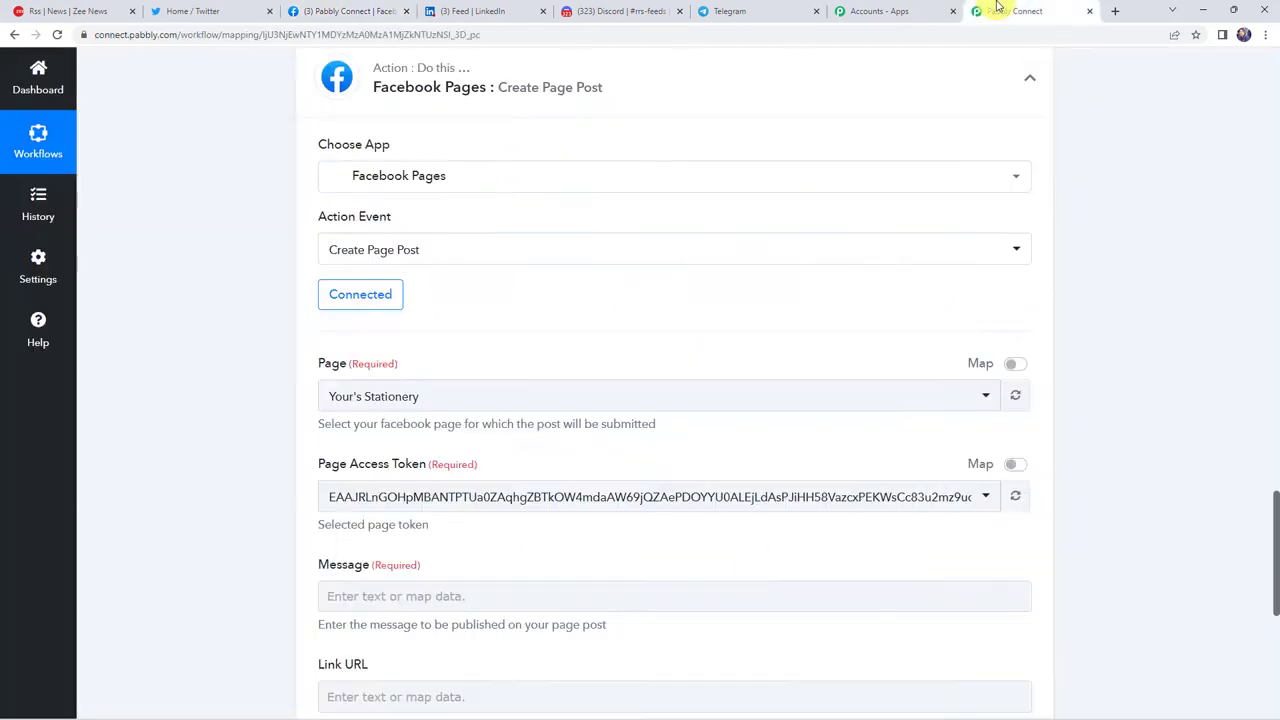
pyautogui.click(401, 403)
pyautogui.write('pabb')
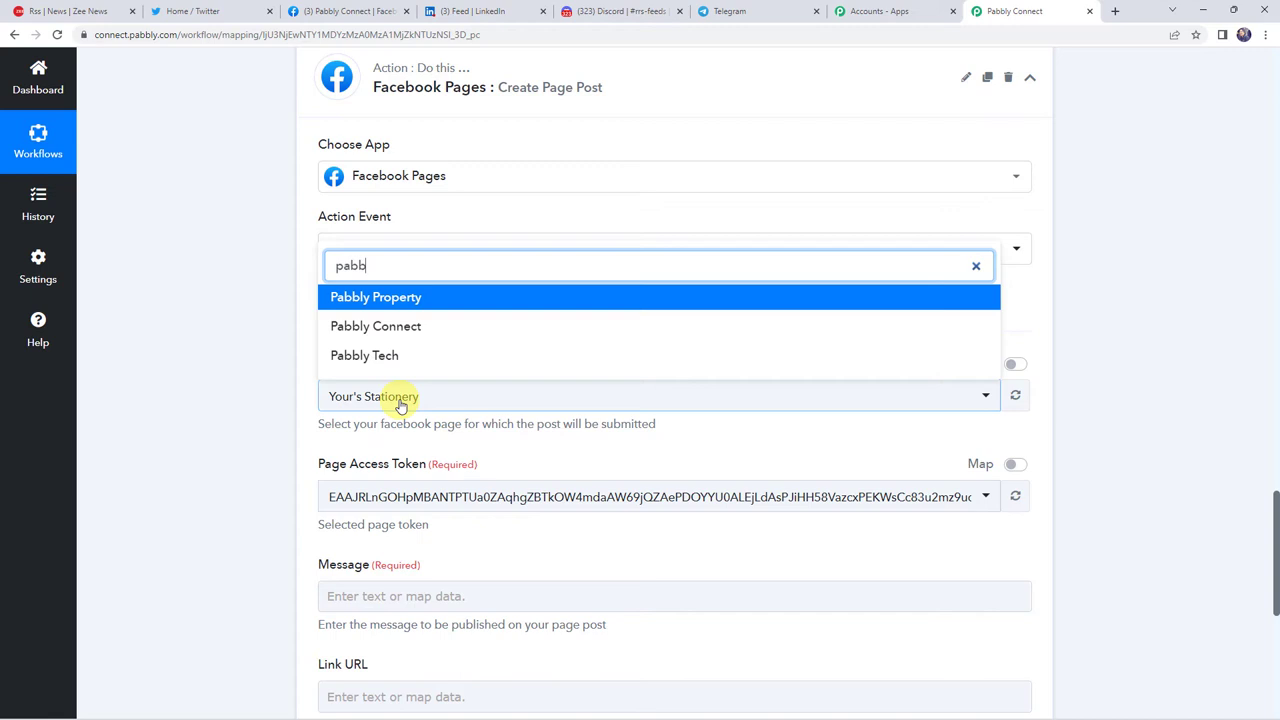
pyautogui.click(389, 330)
# Step: Set the Facebook post's Message to "Breaking News:" followed by the Title mapped from the RSS feed response
pyautogui.scroll(-2, 263, 366)
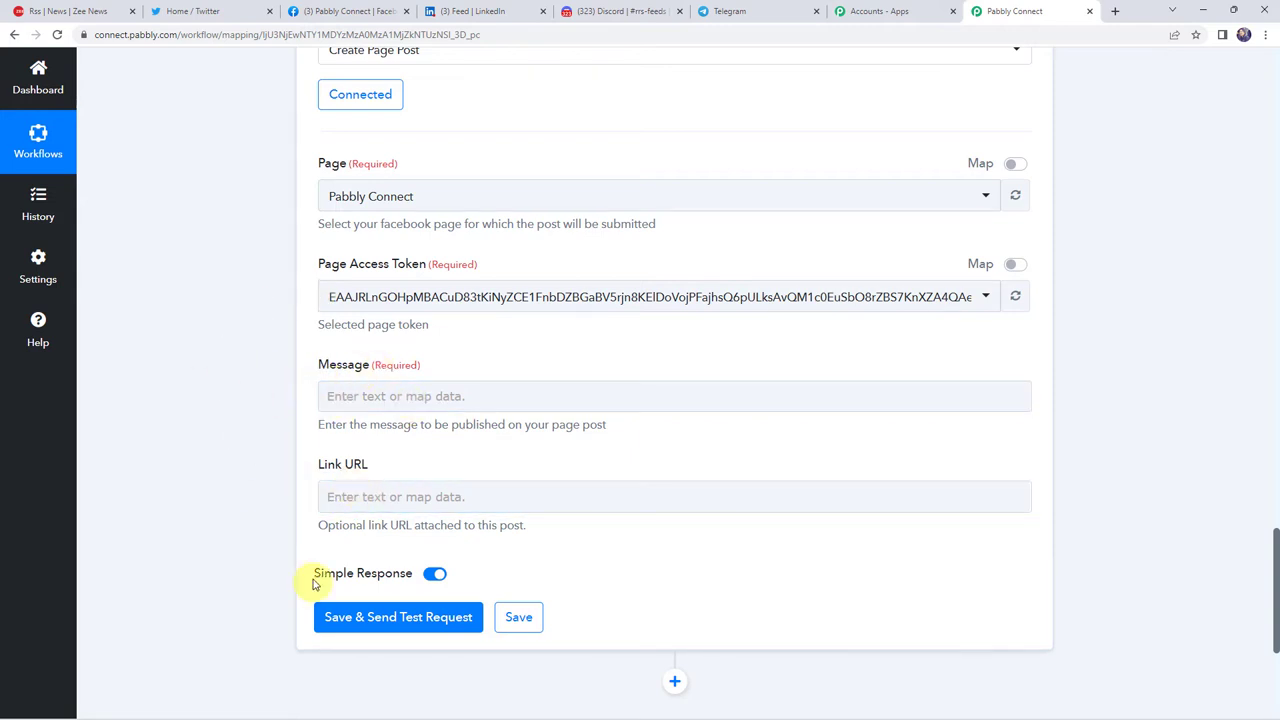
pyautogui.scroll(2, 158, 403)
pyautogui.scroll(20, 158, 403)
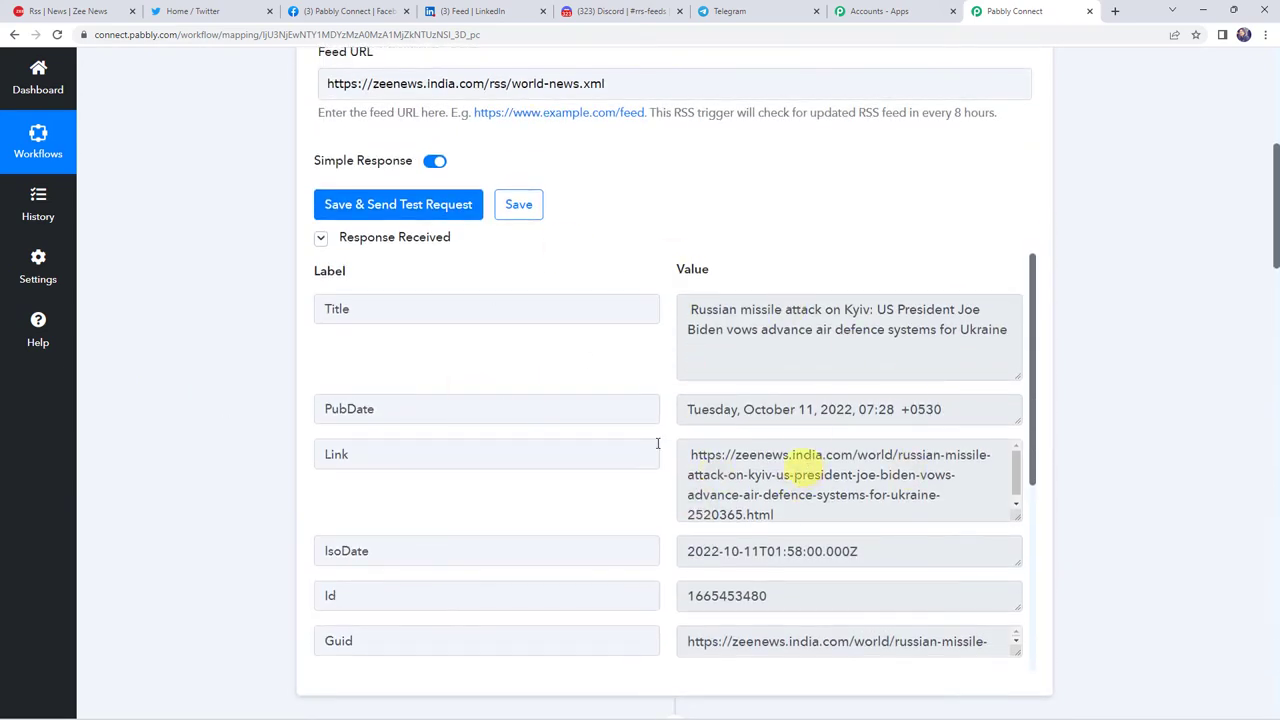
pyautogui.scroll(-20, 242, 434)
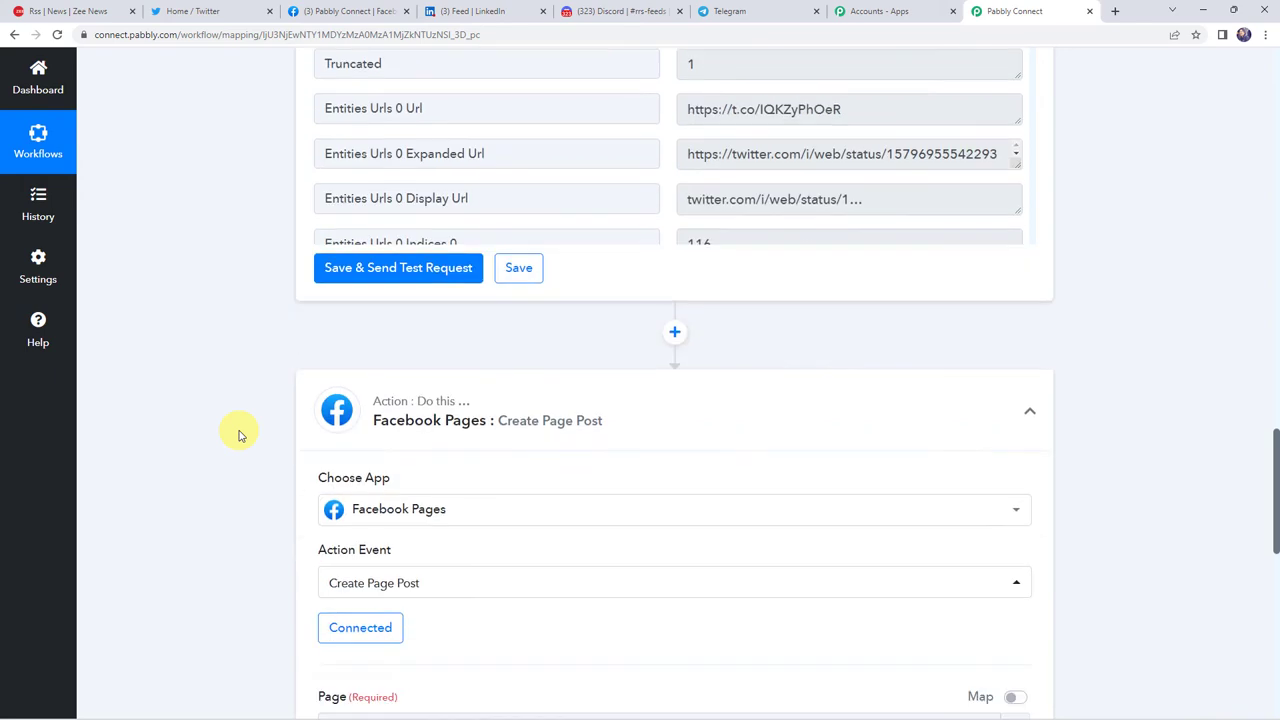
pyautogui.scroll(-6, 242, 434)
pyautogui.click(338, 328)
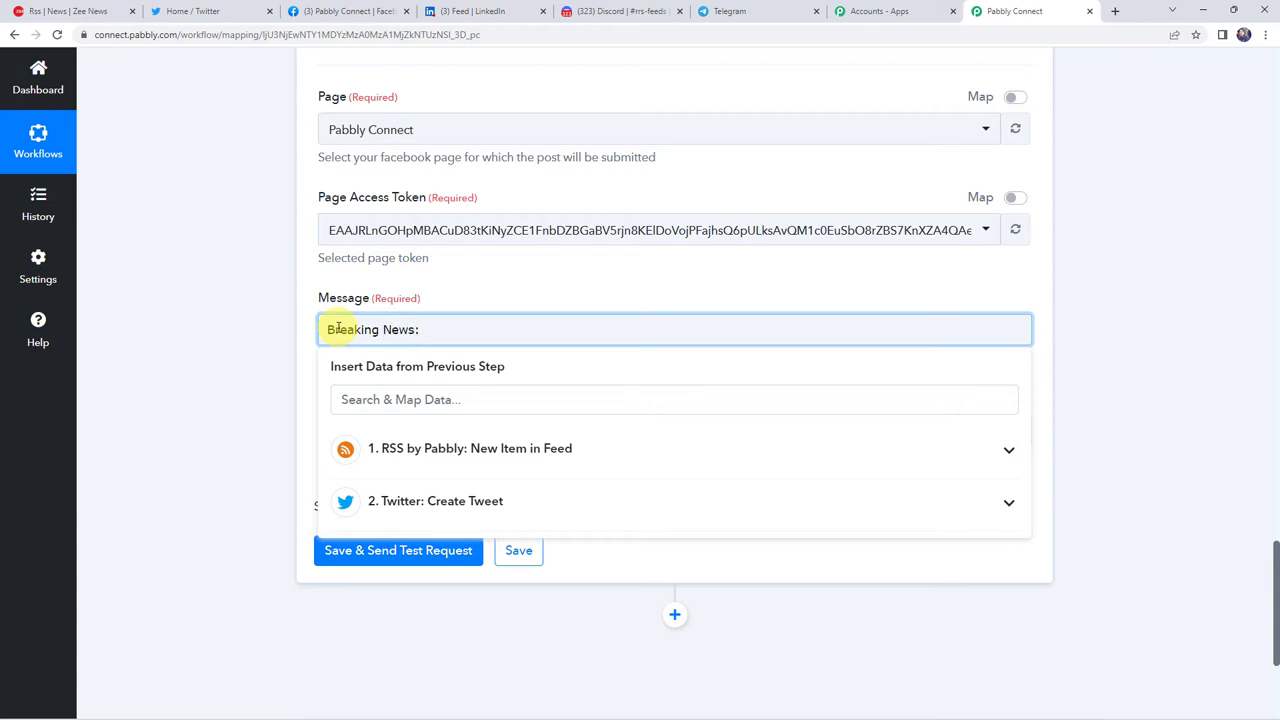
pyautogui.click(386, 448)
pyautogui.click(376, 492)
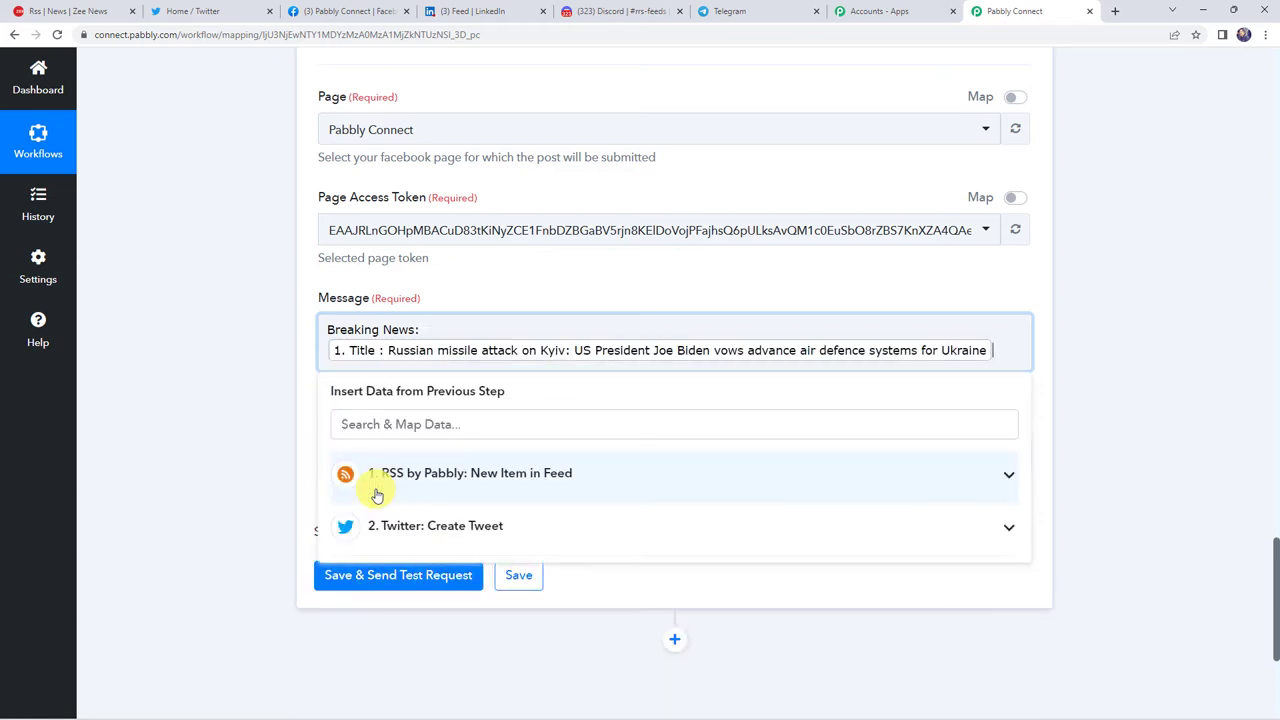
pyautogui.press('Return')
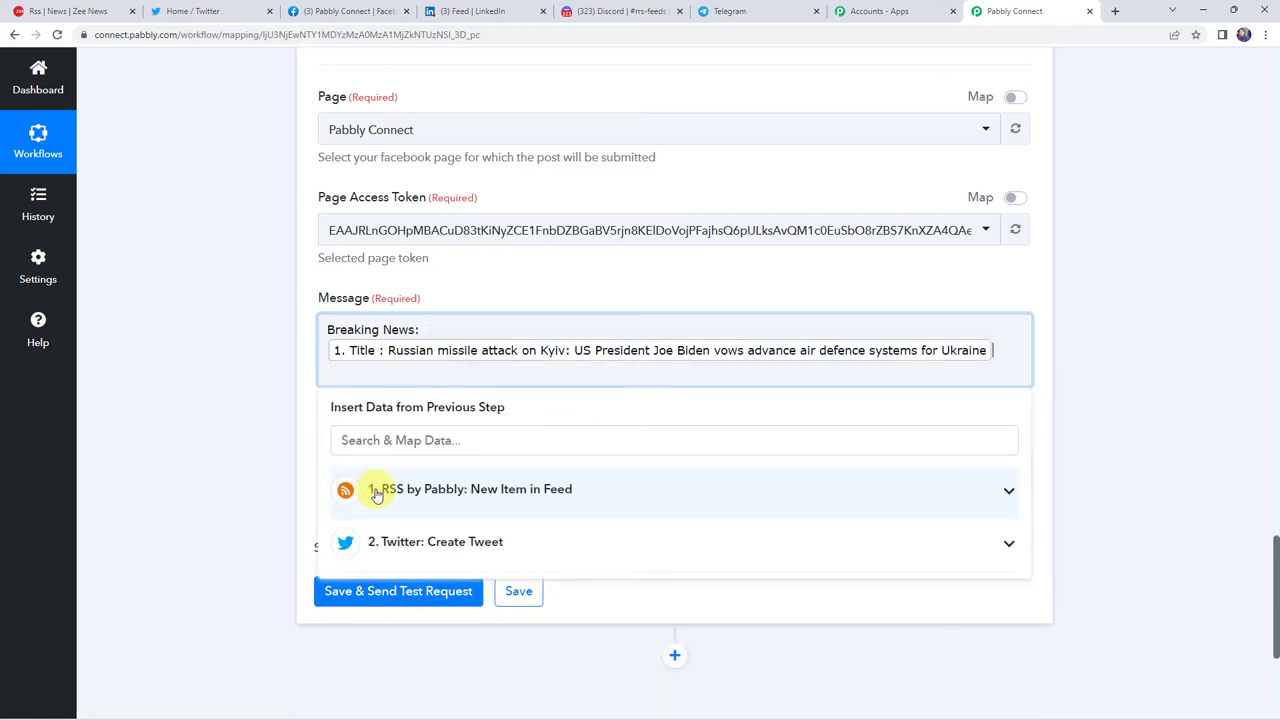
pyautogui.click(240, 463)
# Step: Map the RSS feed's Link into the Facebook post's Link URL, then save the action and send a test request
pyautogui.click(323, 451)
pyautogui.scroll(-2, 238, 457)
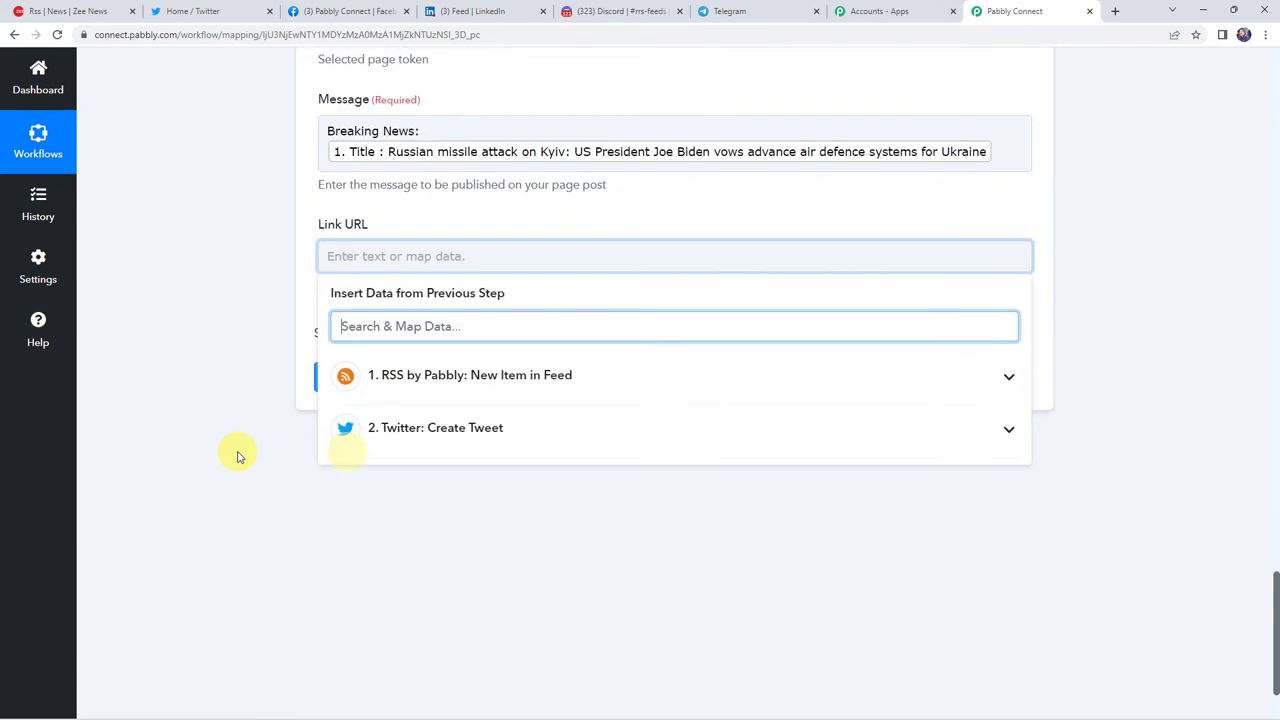
pyautogui.click(425, 374)
pyautogui.click(420, 403)
pyautogui.click(258, 326)
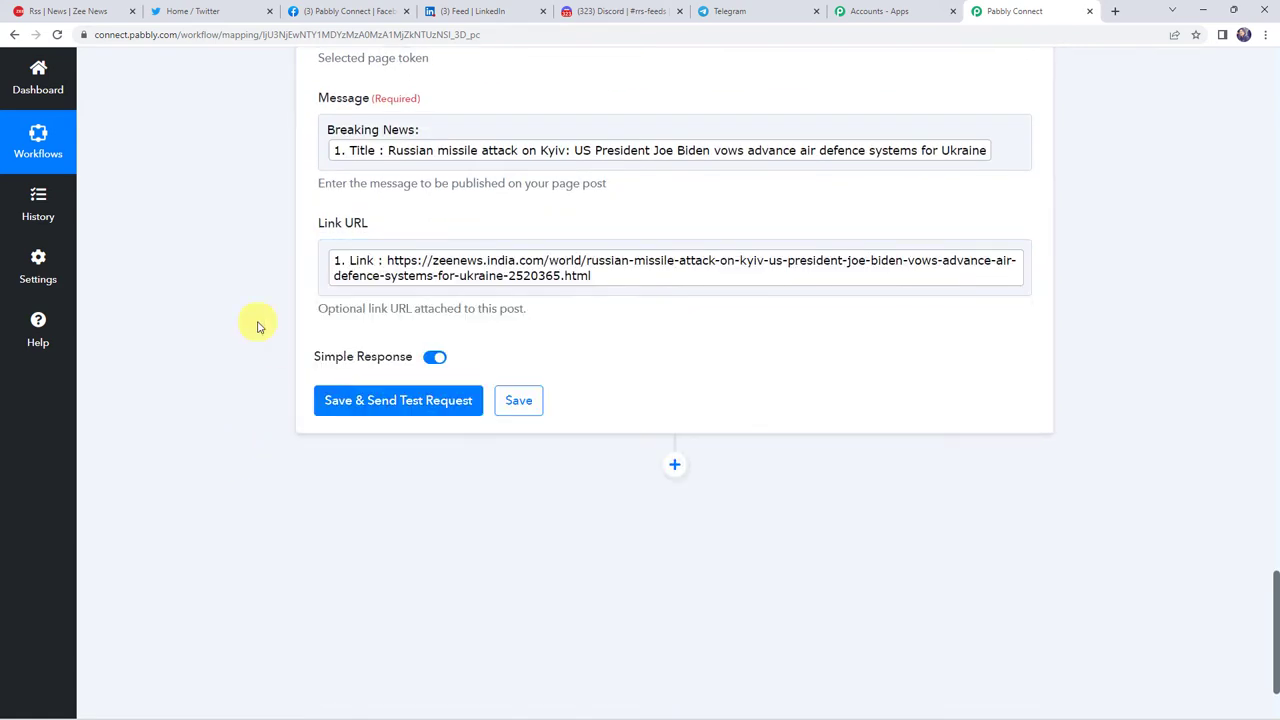
pyautogui.click(386, 413)
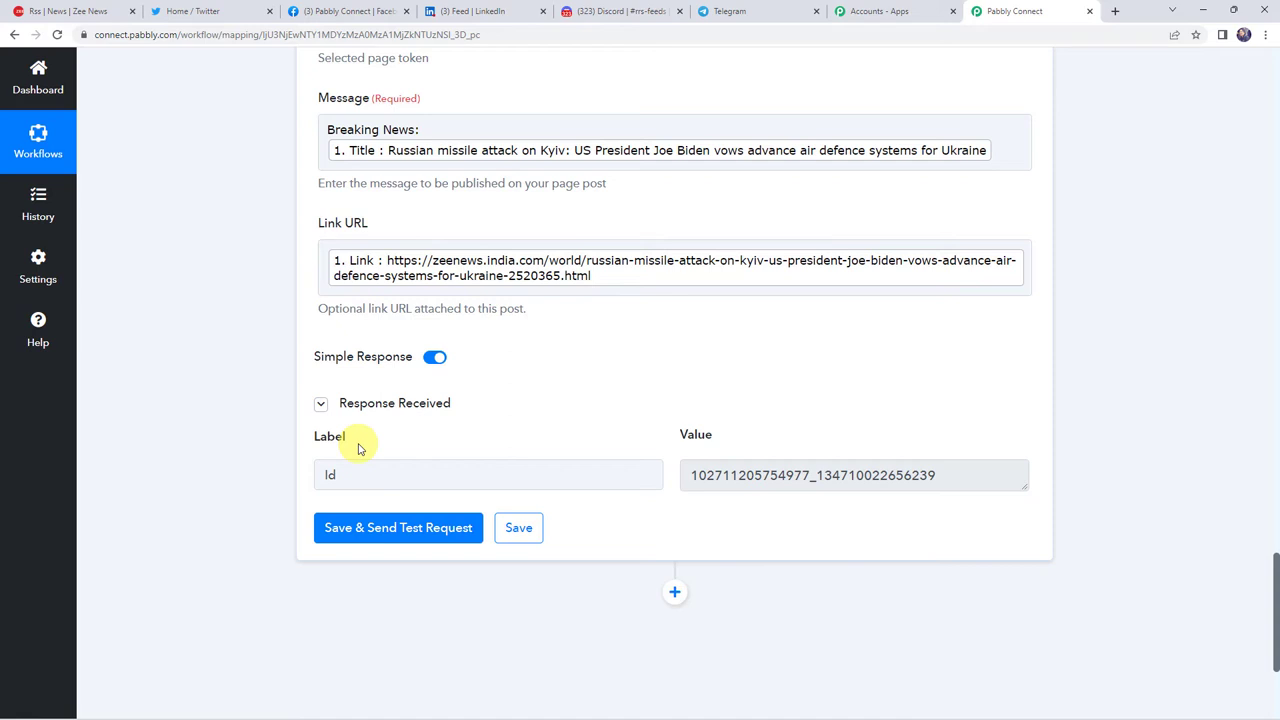
# Step: Switch to Facebook, reload the Pabbly Connect page and examine the newest post's text and article link
pyautogui.click(350, 10)
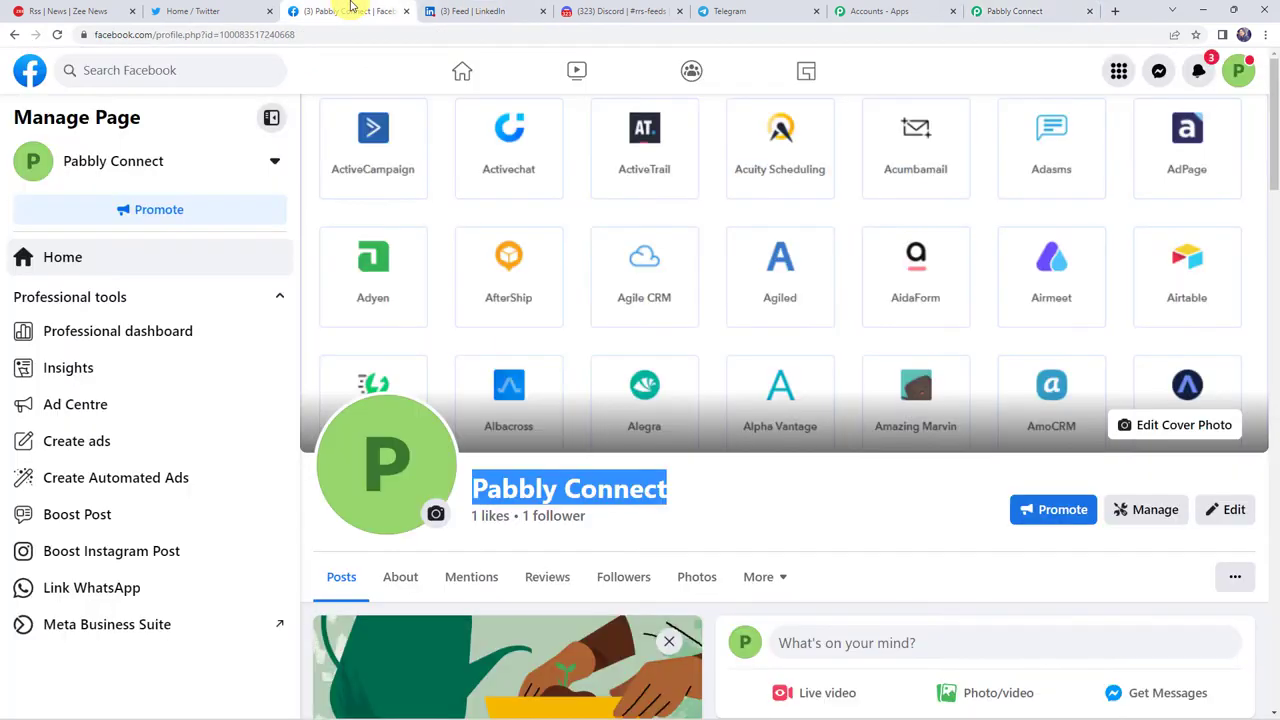
pyautogui.click(57, 34)
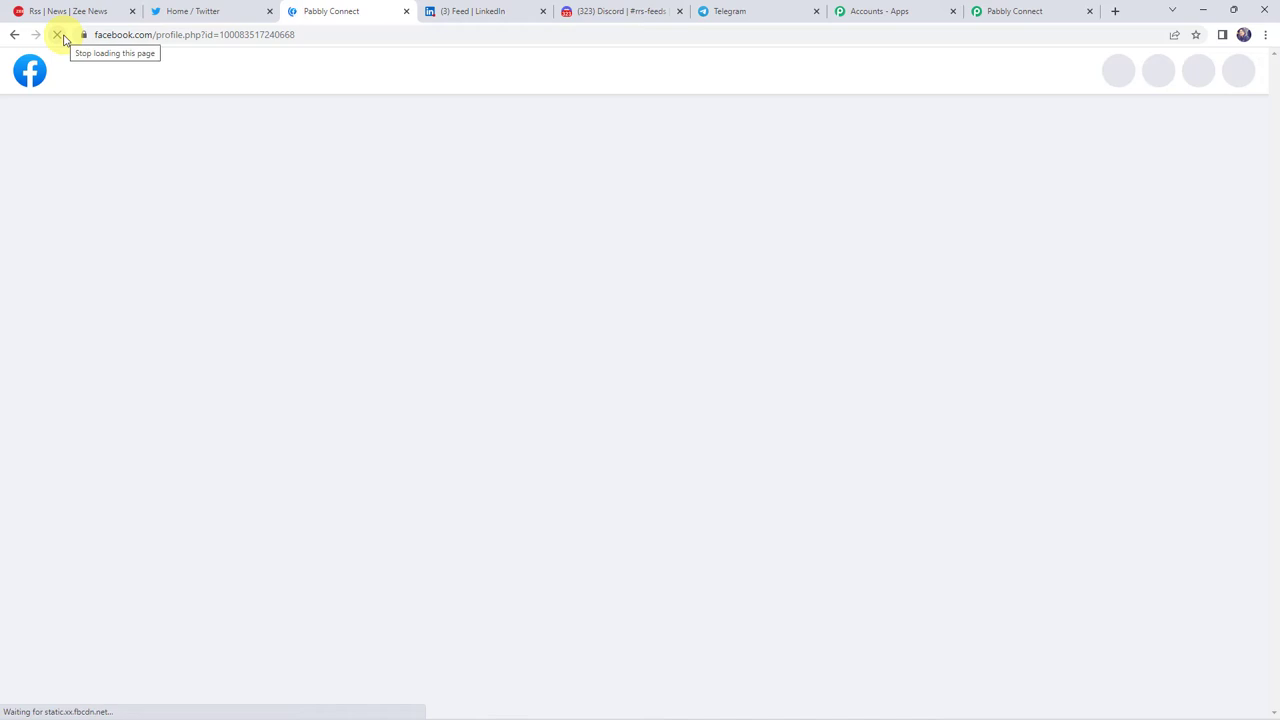
pyautogui.scroll(-3, 641, 444)
pyautogui.scroll(-3, 641, 444)
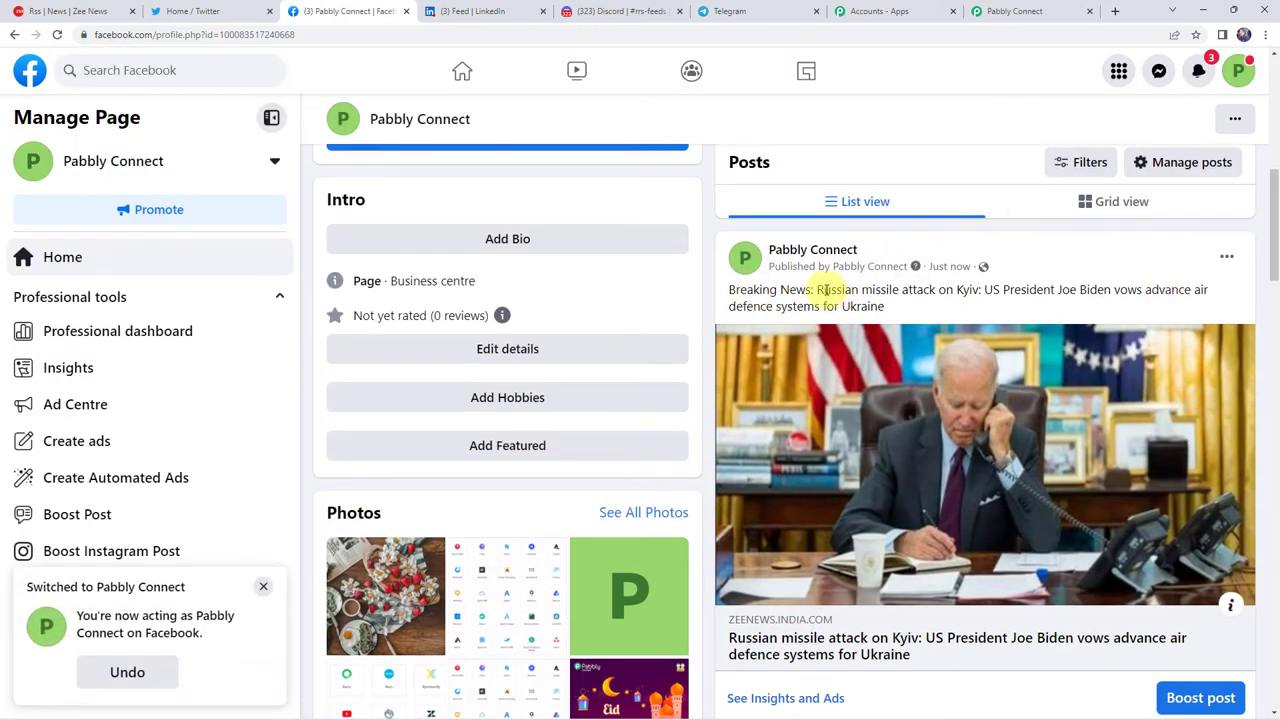
pyautogui.moveTo(817, 290); pyautogui.dragTo(983, 290)
pyautogui.scroll(-1, 921, 368)
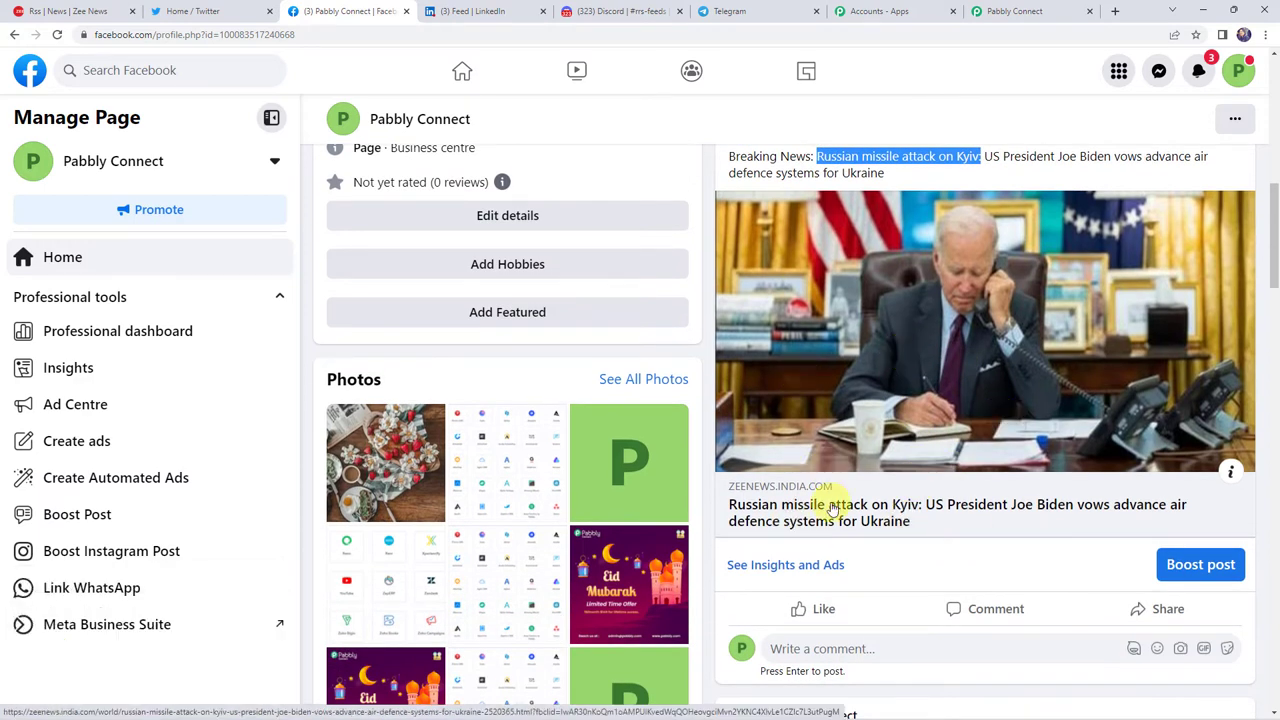
# Step: Back in Pabbly Connect, add an action step after Facebook Pages using LinkedIn with the Share an Article or URL event
pyautogui.click(1018, 10)
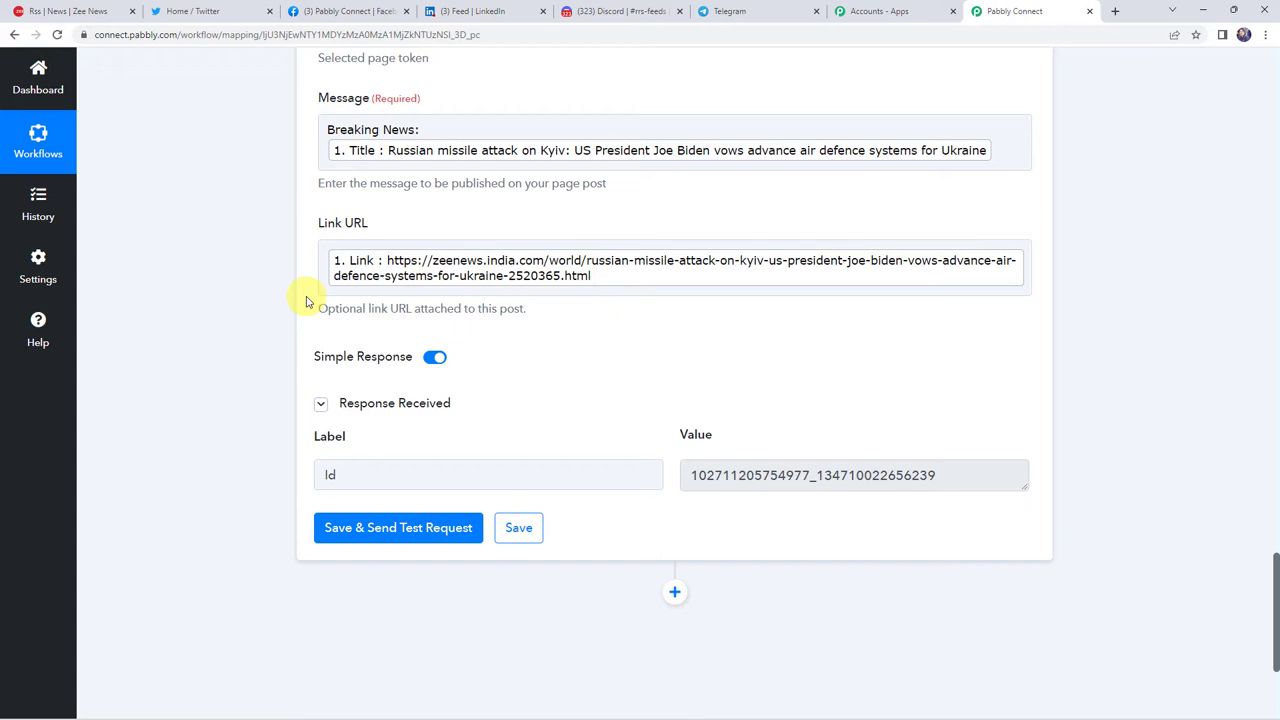
pyautogui.scroll(-3, 223, 349)
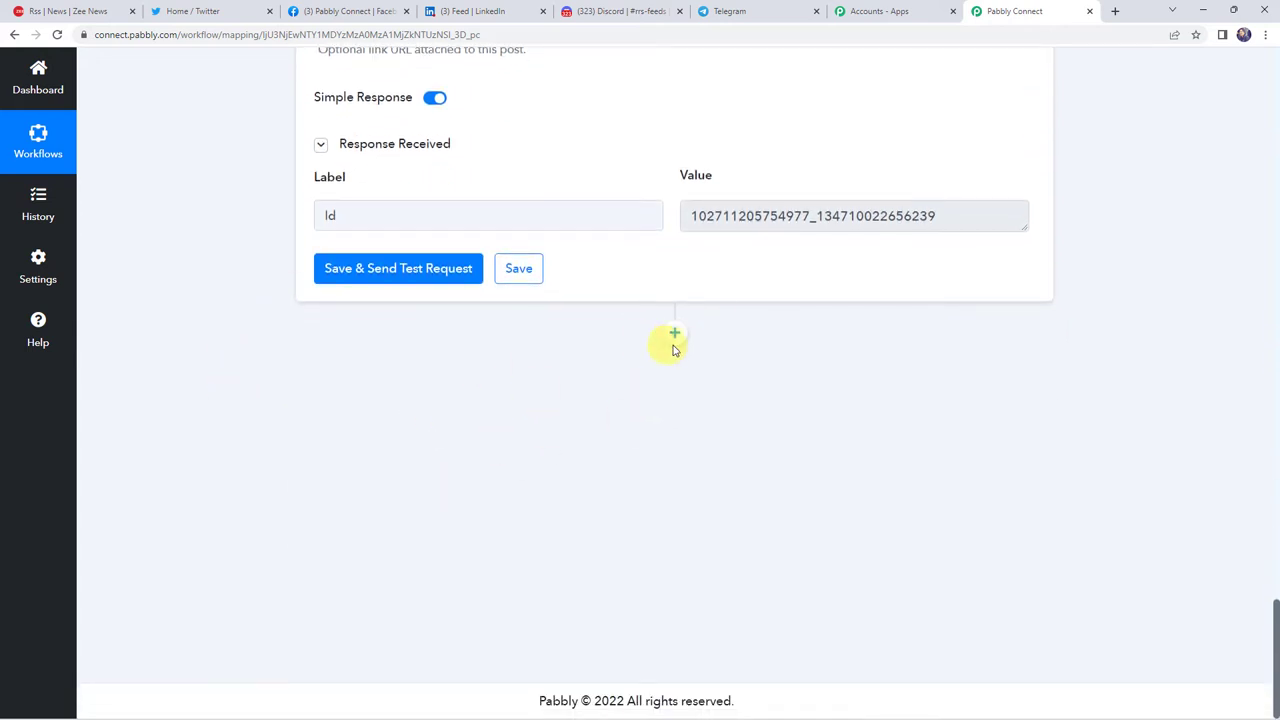
pyautogui.click(675, 334)
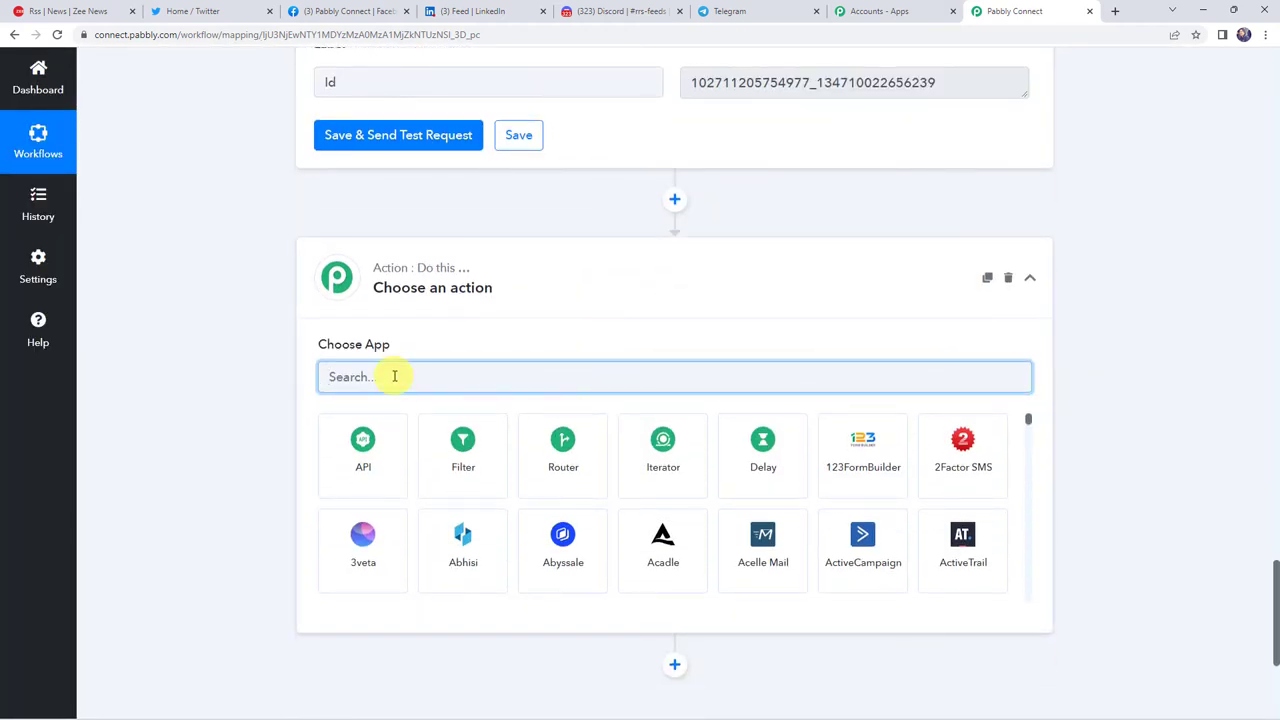
pyautogui.write('Linke')
pyautogui.write('d')
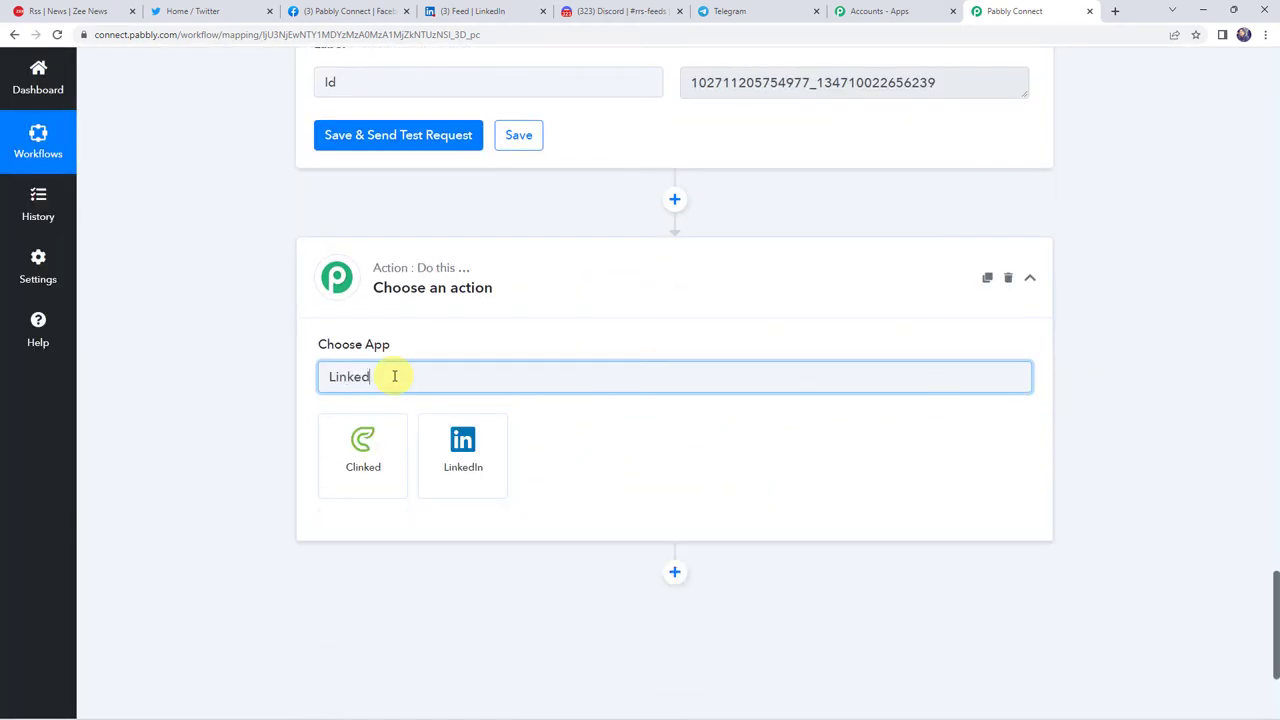
pyautogui.click(452, 440)
pyautogui.click(361, 319)
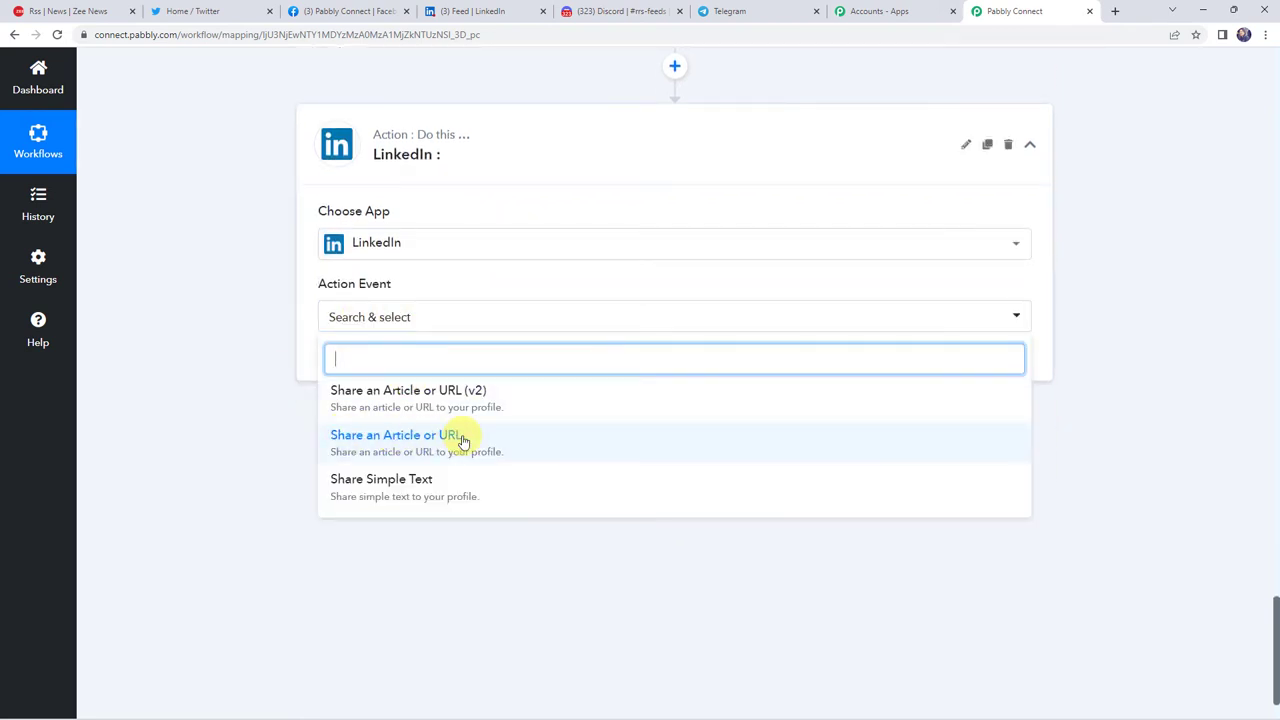
pyautogui.click(460, 438)
# Step: Add and authorize a new LinkedIn connection for the Share an Article or URL action, then review its Author field
pyautogui.click(362, 363)
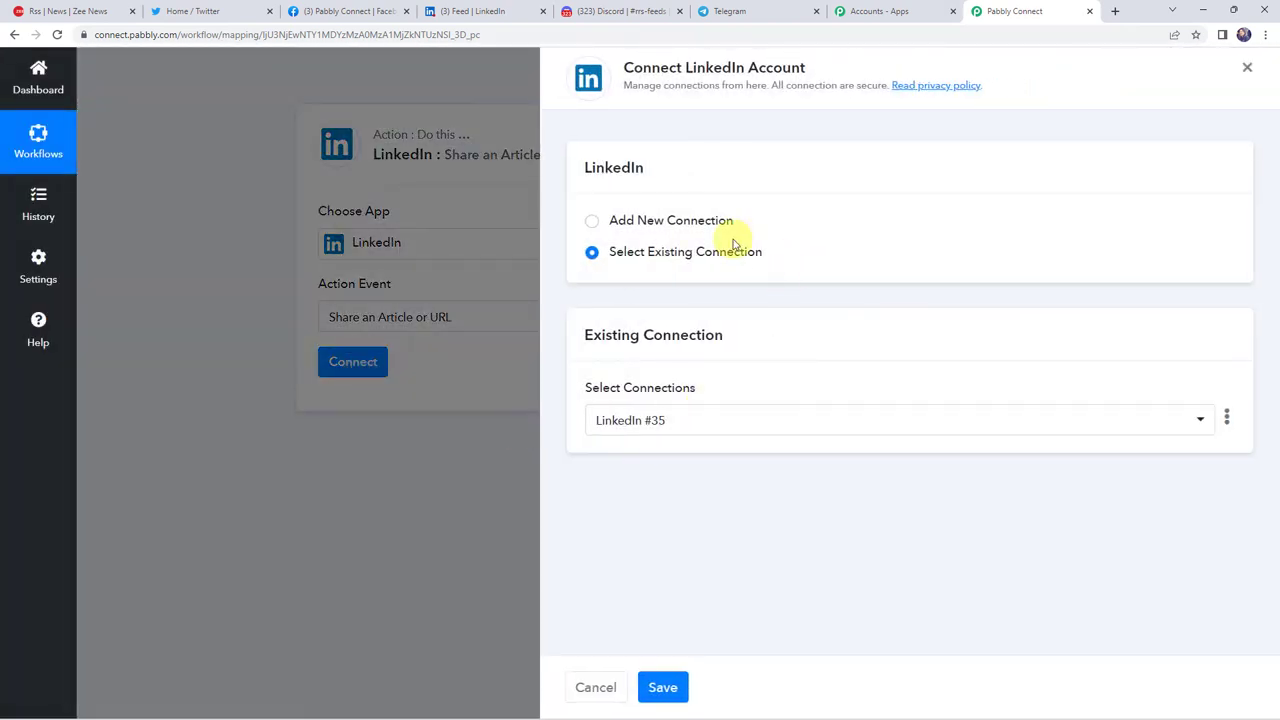
pyautogui.click(648, 222)
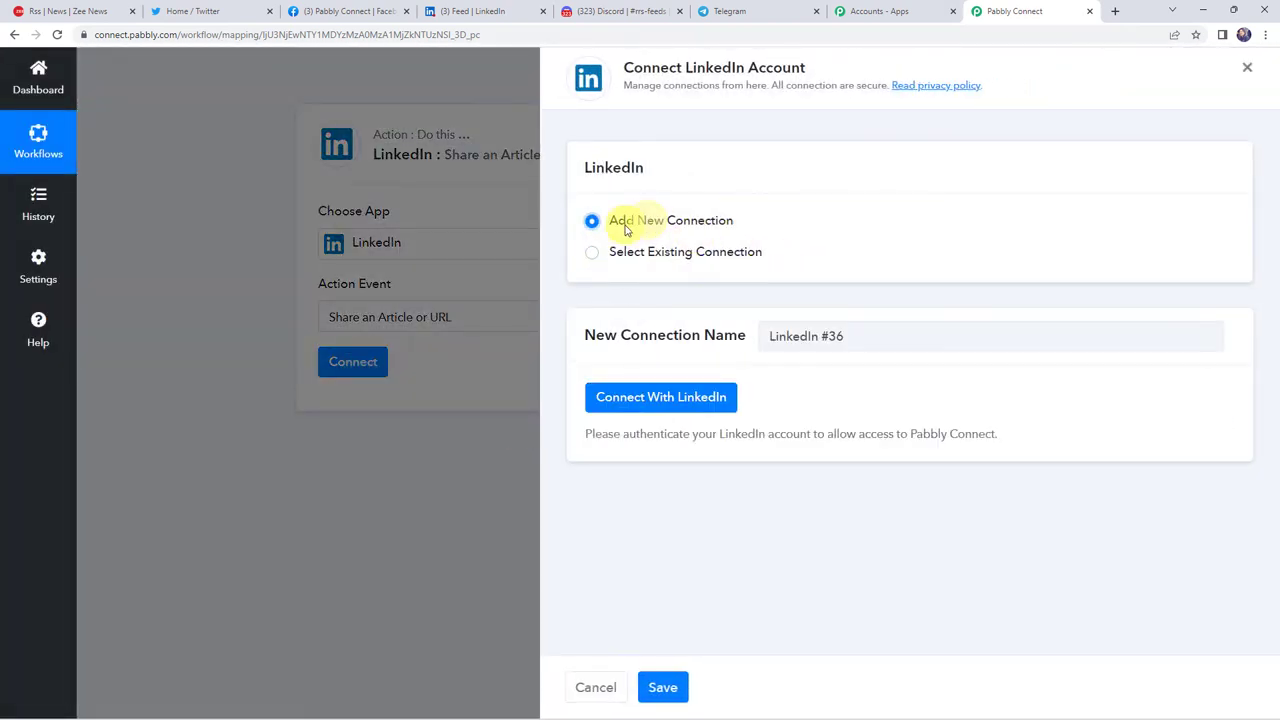
pyautogui.click(672, 397)
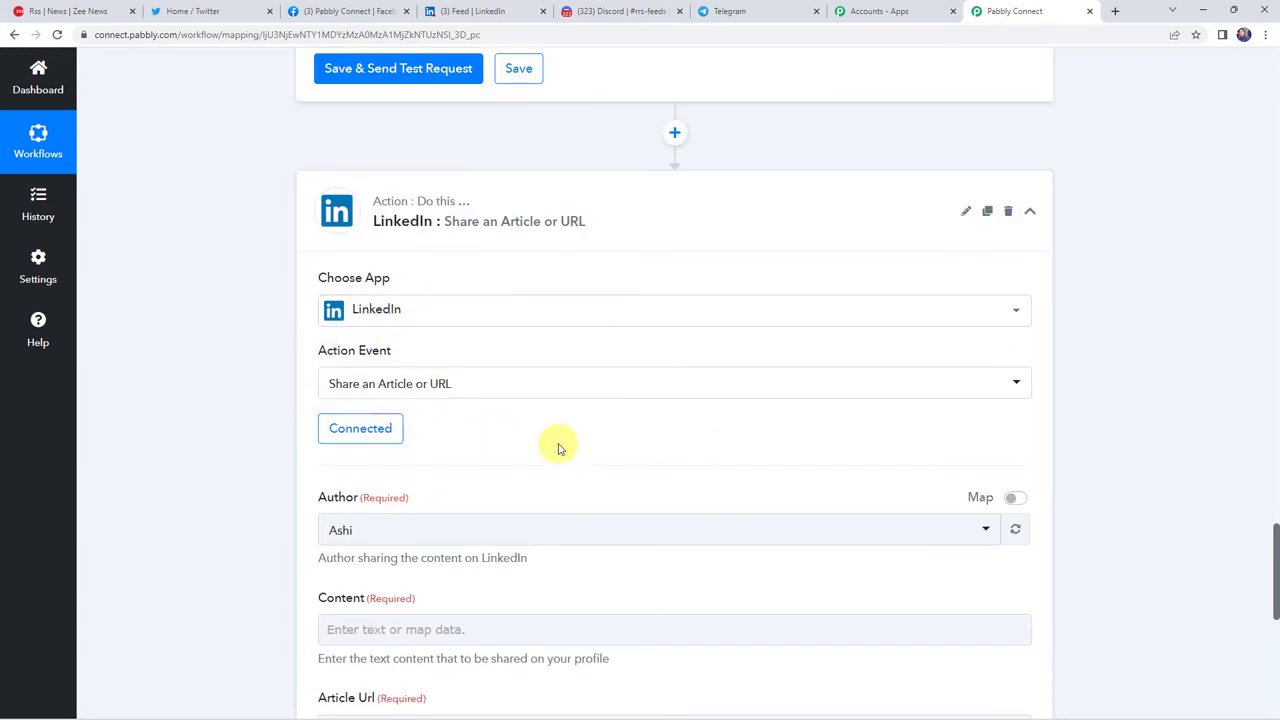
pyautogui.scroll(-2, 553, 444)
pyautogui.click(334, 337)
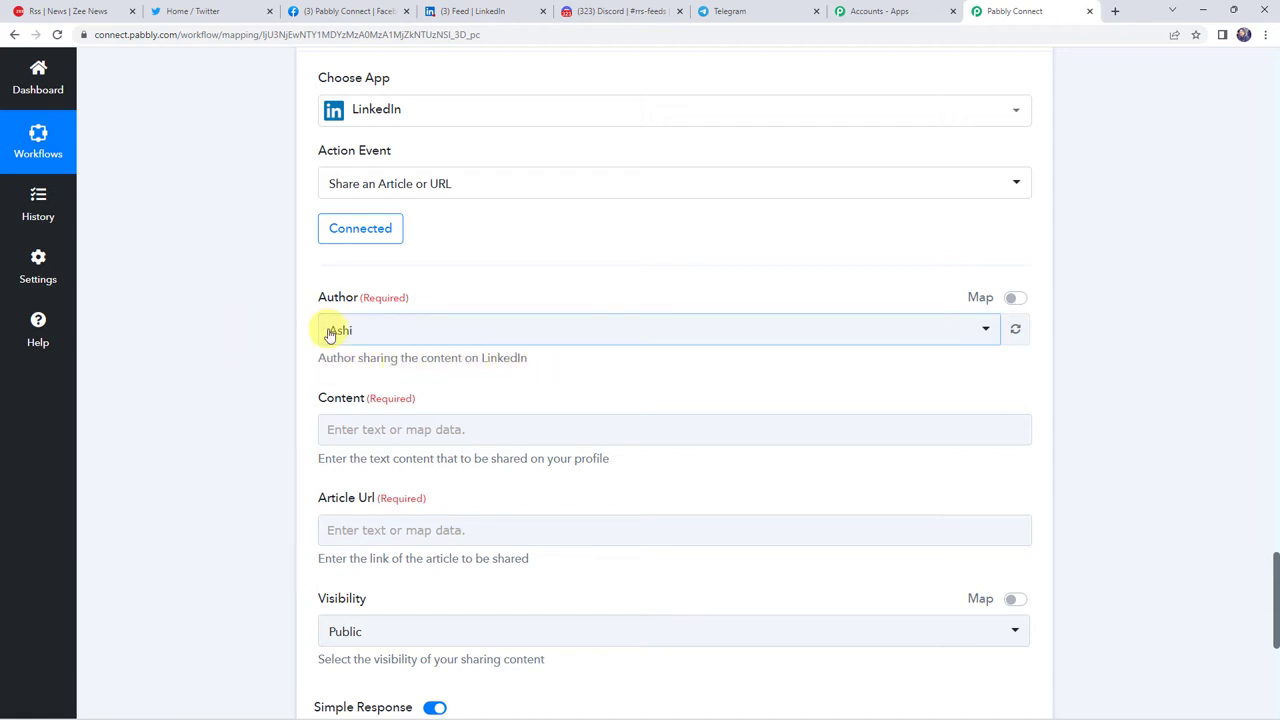
pyautogui.scroll(-1, 330, 333)
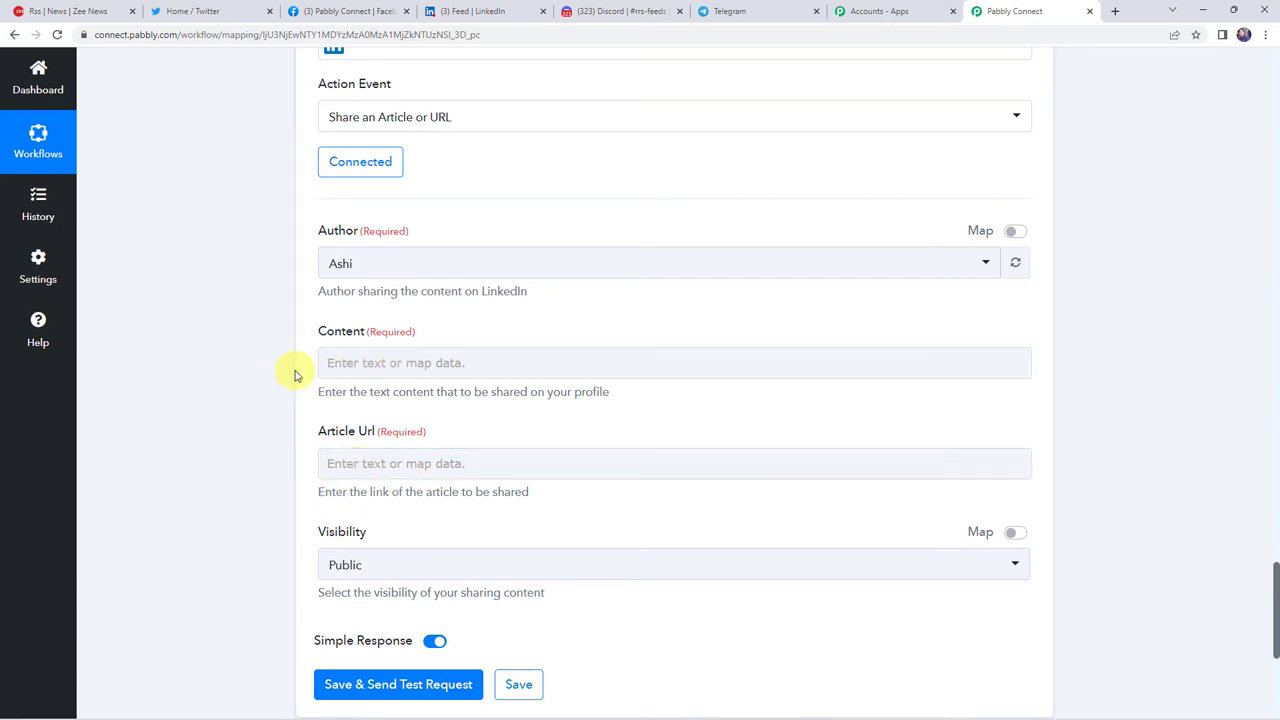
# Step: Set the LinkedIn post's Content to "Breaking News:" followed by the Title mapped from the RSS feed response
pyautogui.click(359, 363)
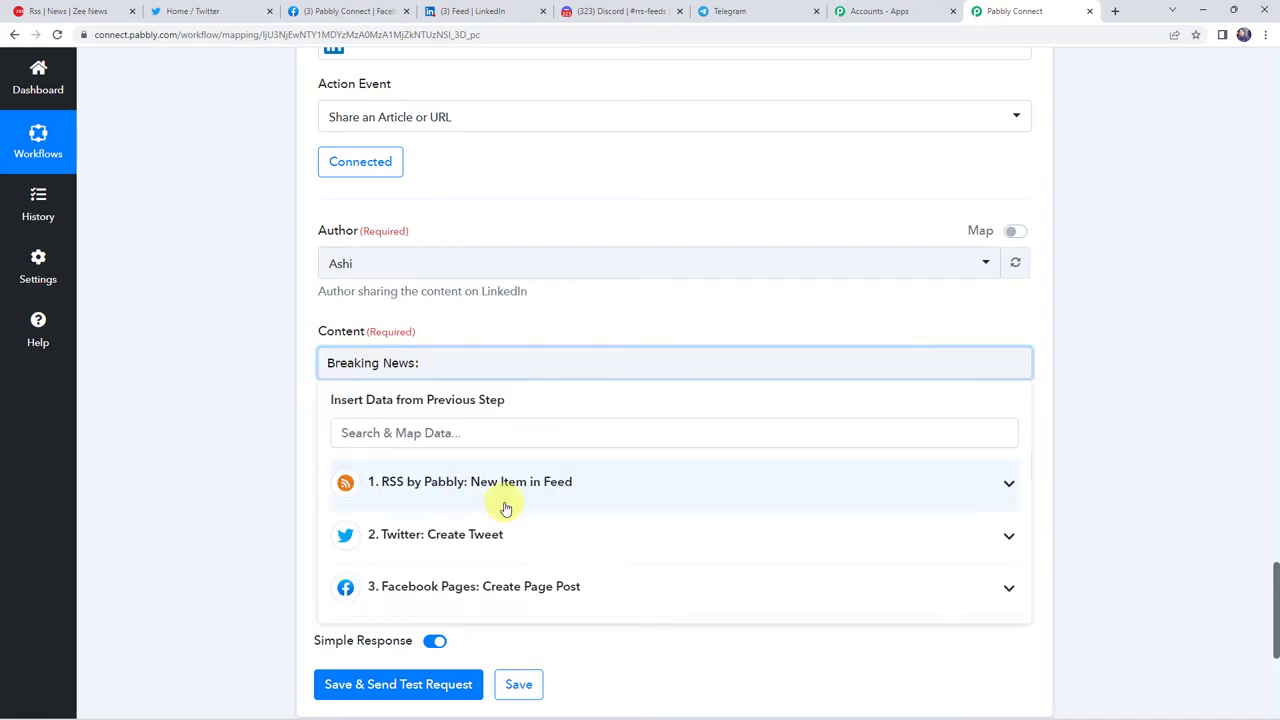
pyautogui.click(460, 486)
pyautogui.click(412, 526)
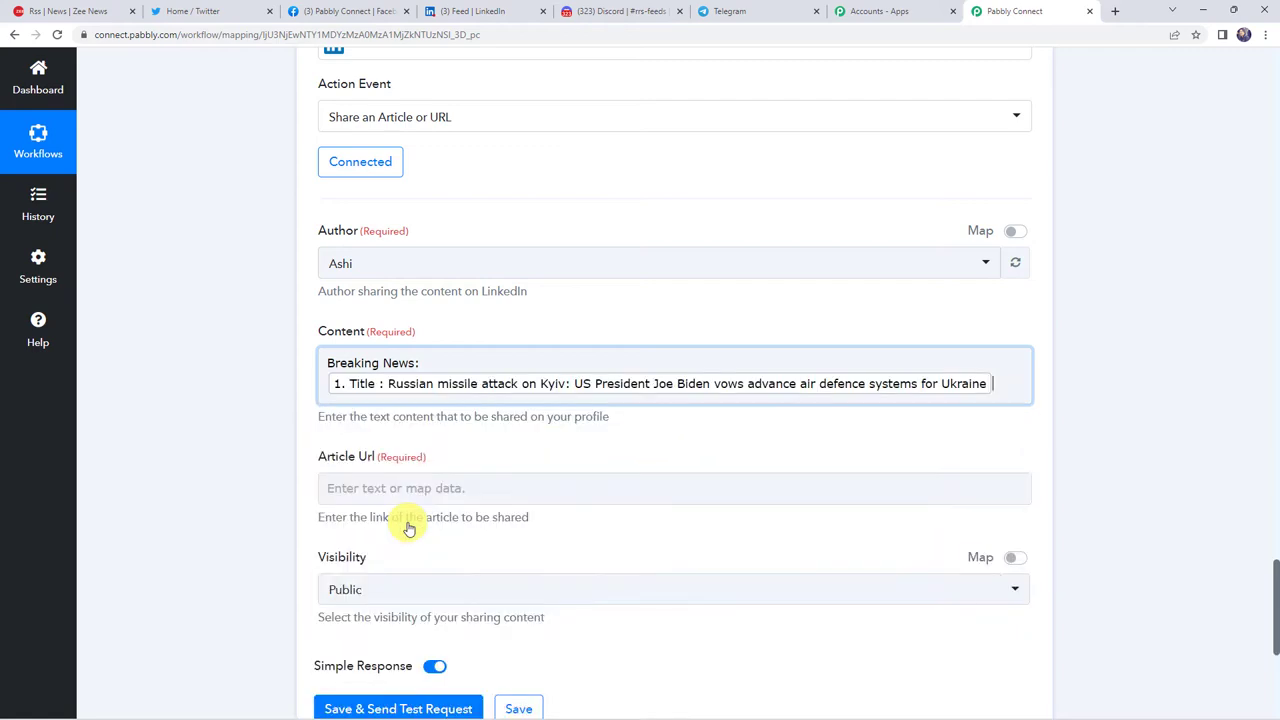
pyautogui.click(177, 366)
# Step: Map the LinkedIn post's Article Url to the Link from the RSS feed response
pyautogui.click(386, 491)
pyautogui.click(362, 604)
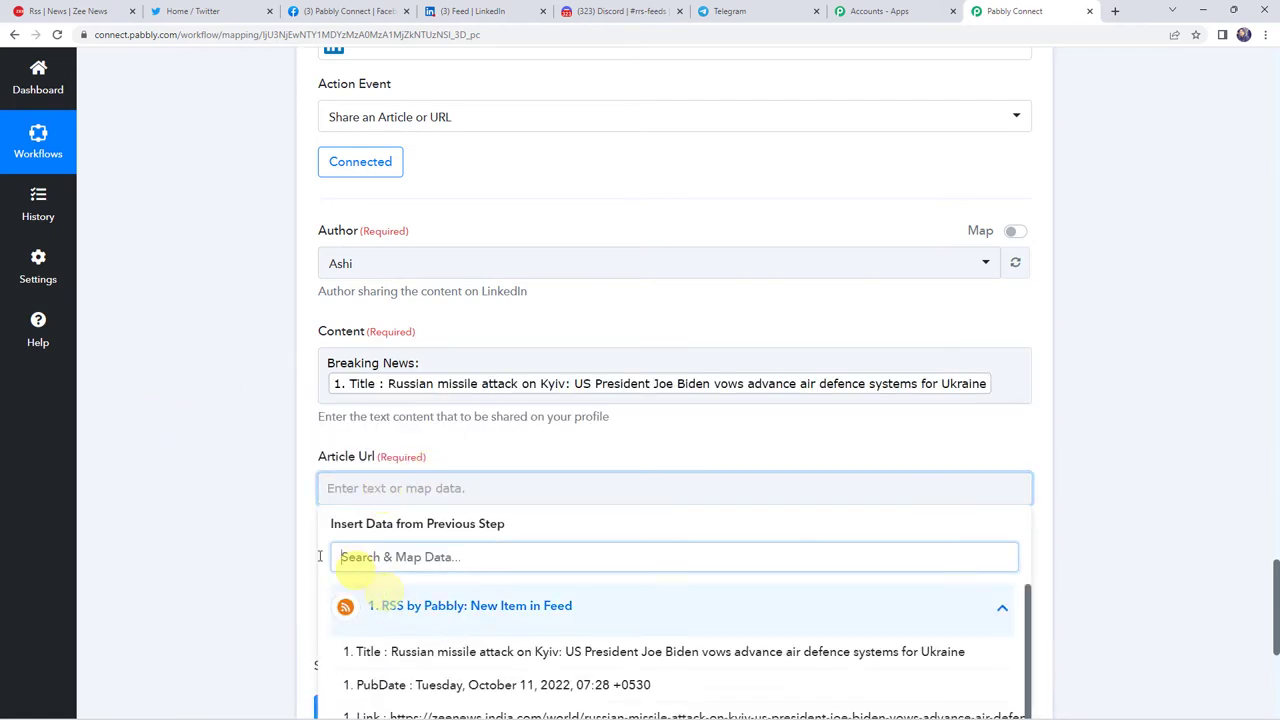
pyautogui.scroll(-1, 263, 537)
pyautogui.click(403, 577)
pyautogui.click(266, 419)
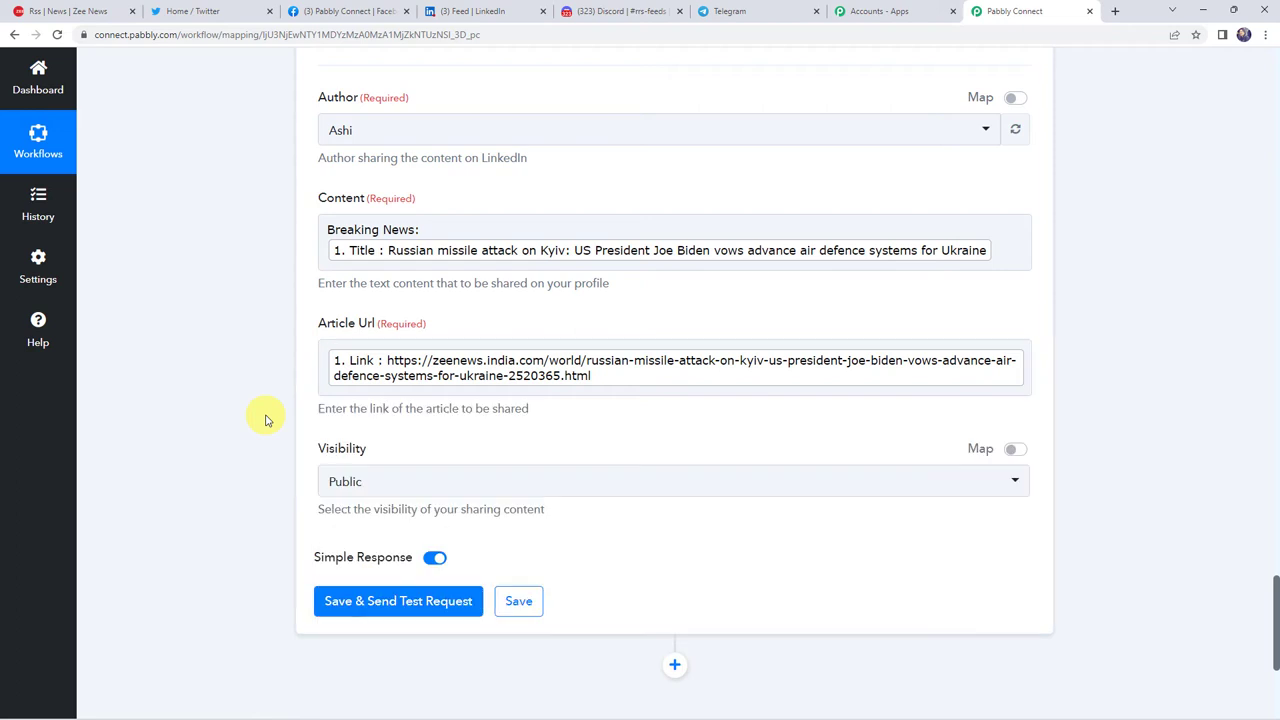
# Step: Set the LinkedIn post's Visibility to Public, then save the action and send a test request
pyautogui.scroll(-1, 285, 465)
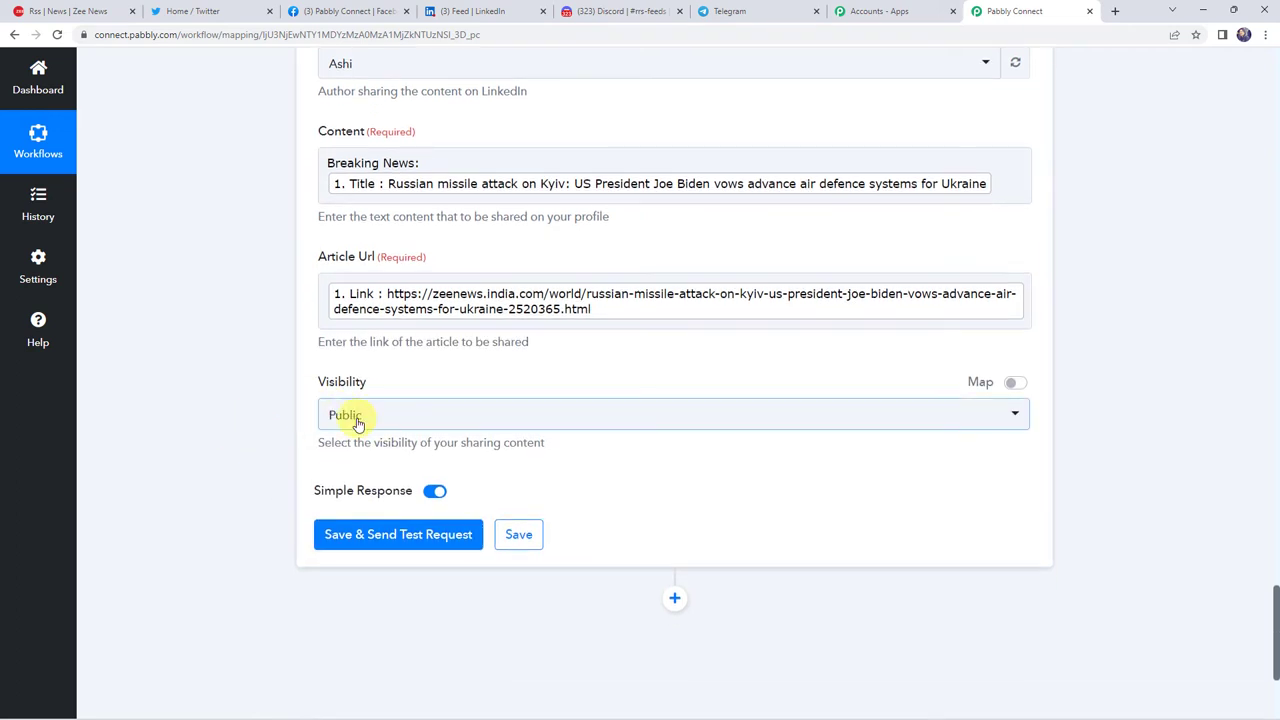
pyautogui.click(357, 418)
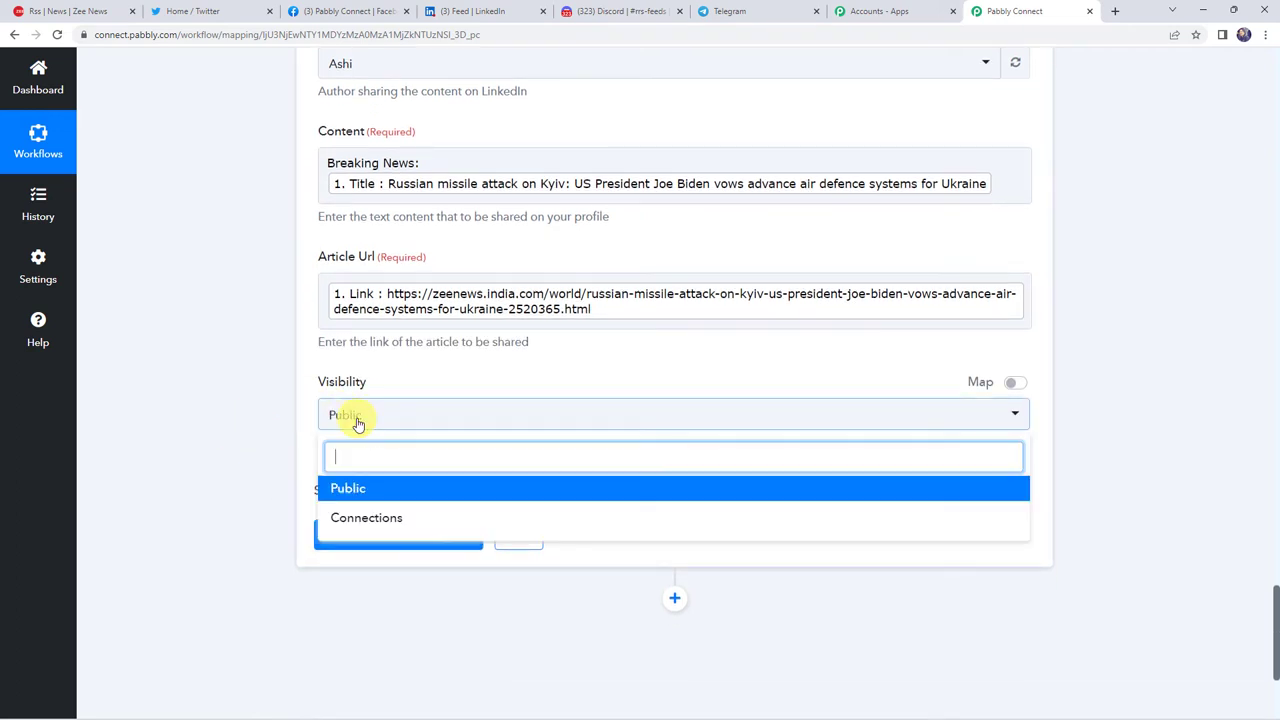
pyautogui.click(332, 487)
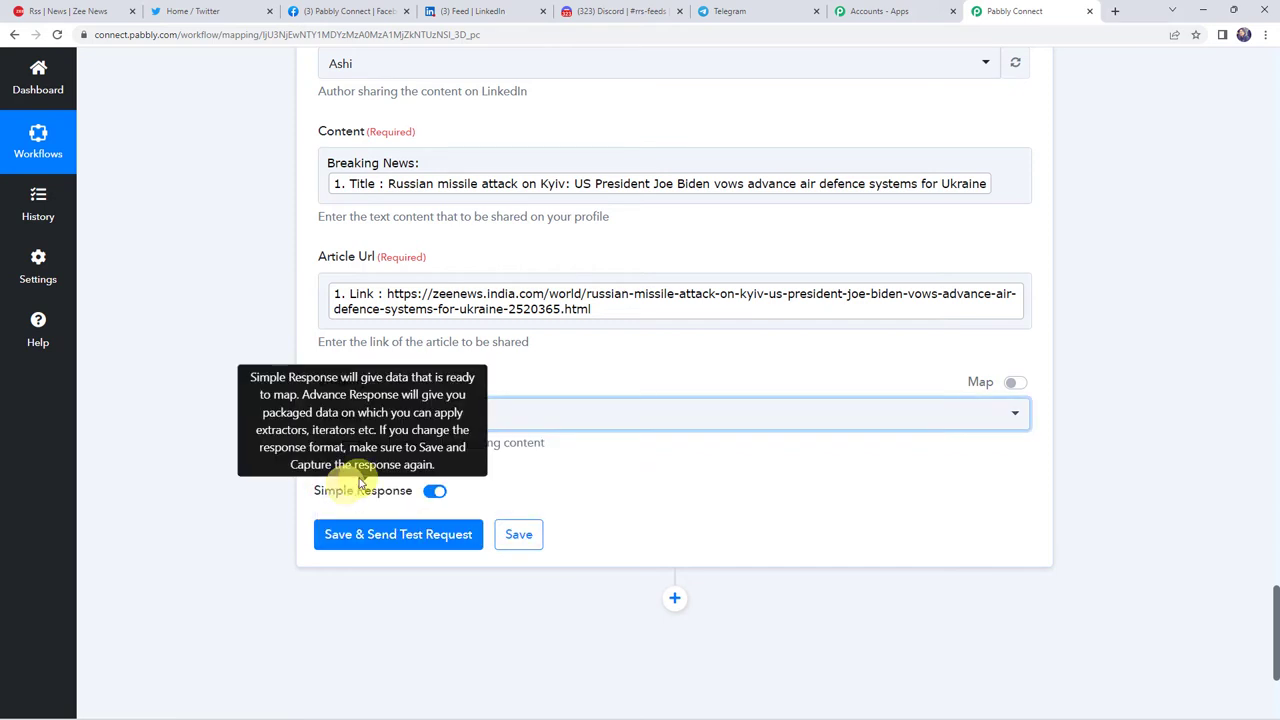
pyautogui.click(381, 538)
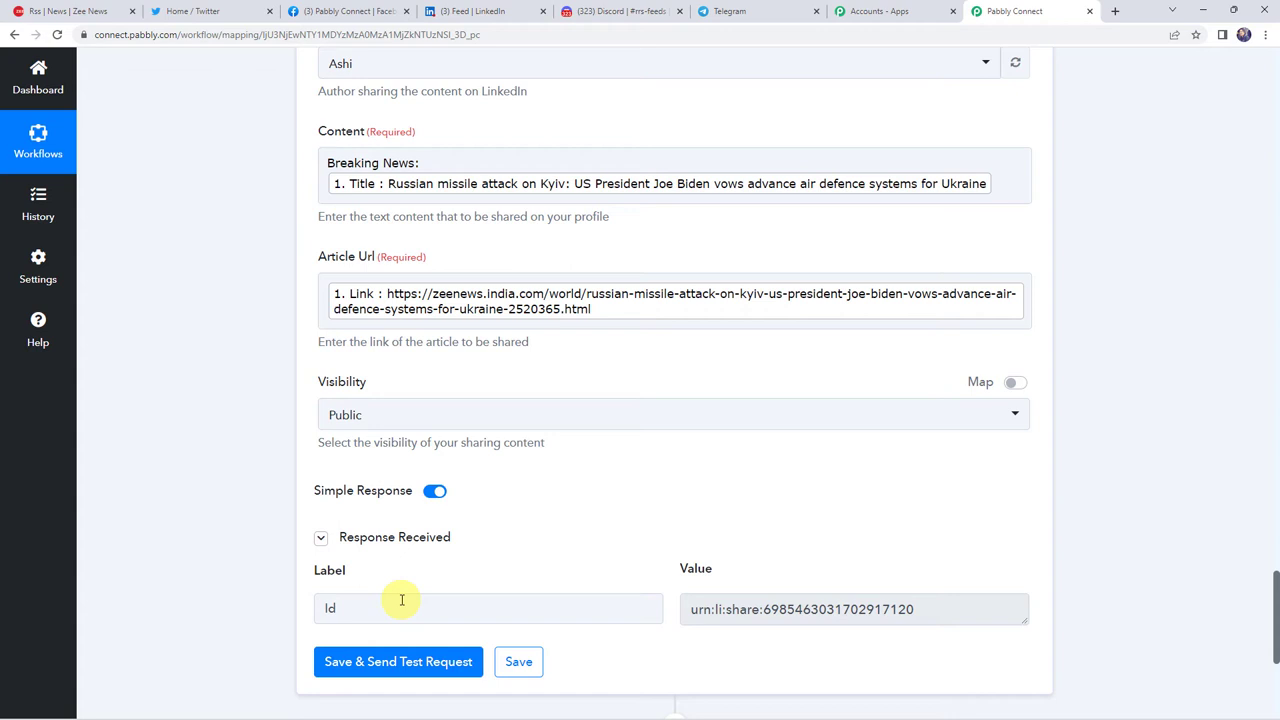
# Step: Switch to LinkedIn, reload it and open the newest shared-post notification to examine the post's headline and article preview
pyautogui.click(495, 11)
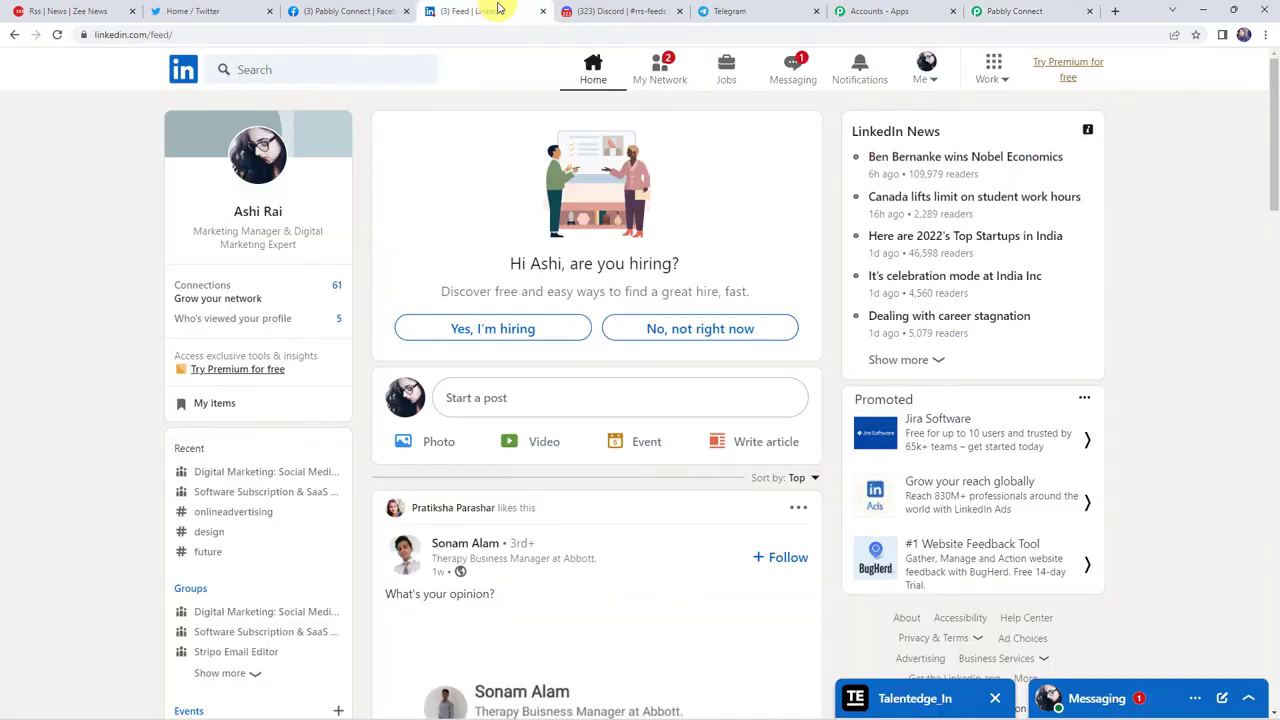
pyautogui.click(56, 35)
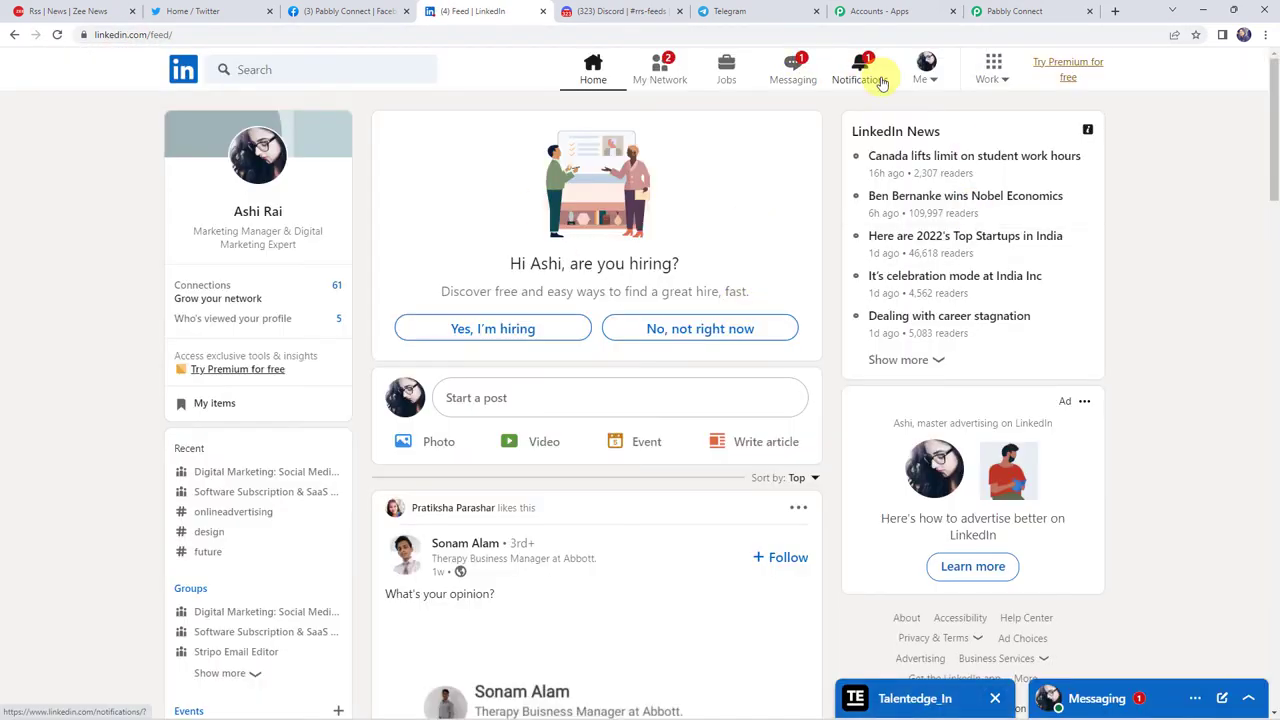
pyautogui.click(866, 78)
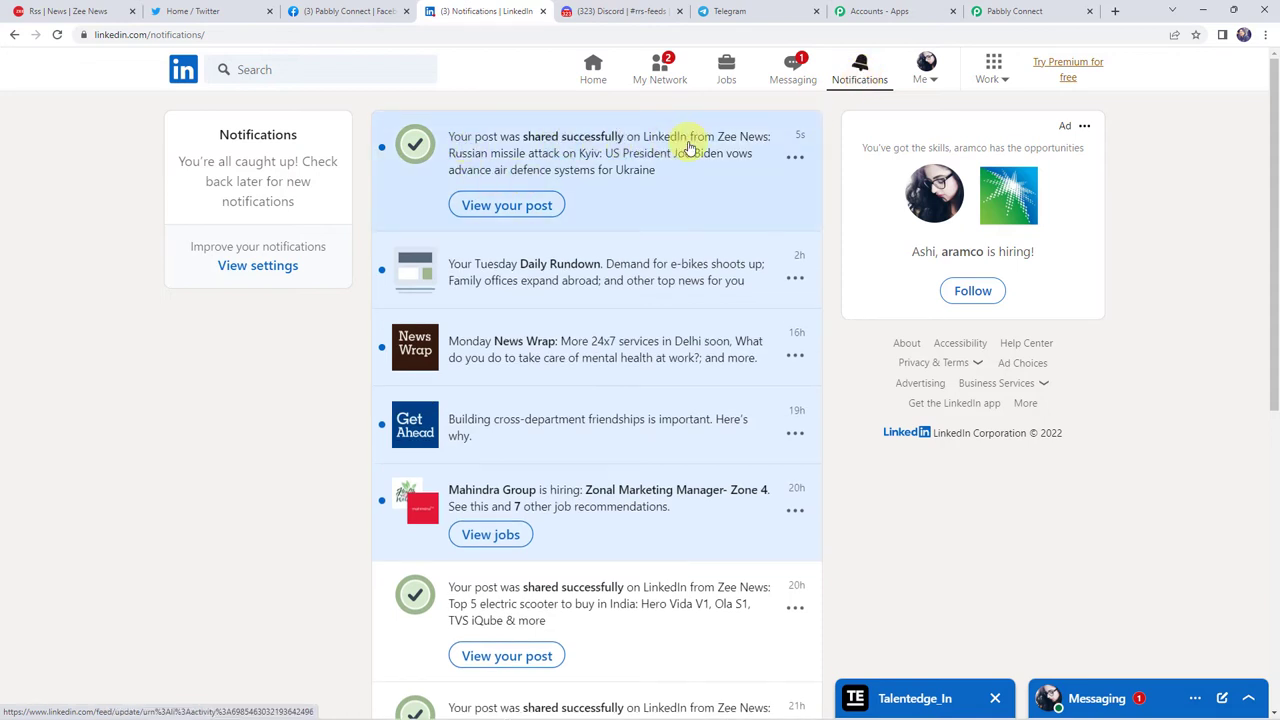
pyautogui.click(603, 157)
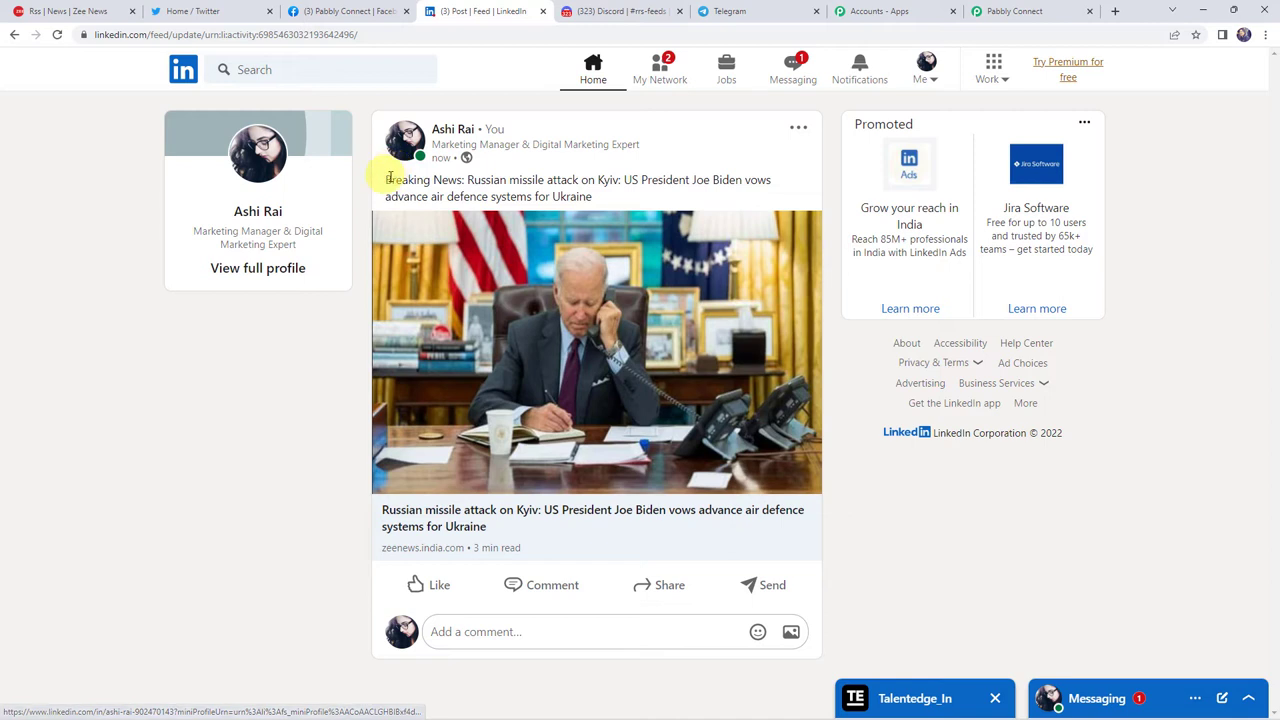
pyautogui.moveTo(467, 180); pyautogui.dragTo(595, 198)
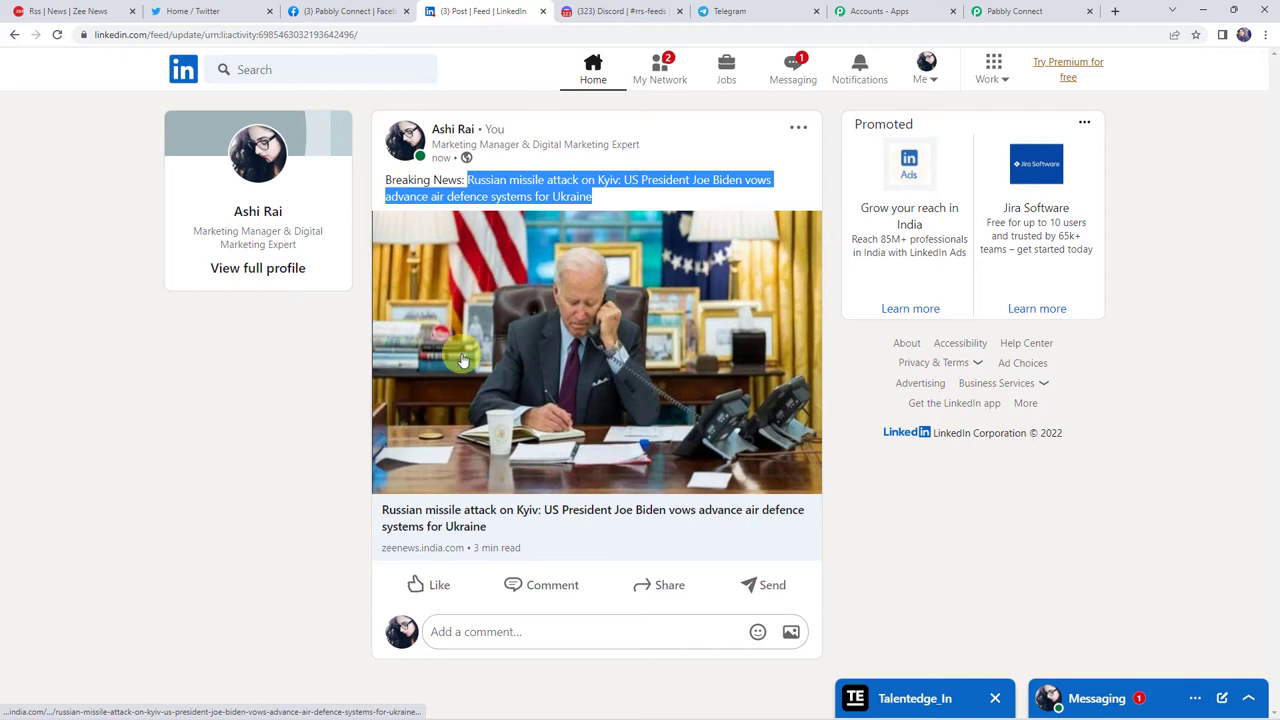
# Step: Back in Pabbly Connect, add and connect a Discord action after LinkedIn using the Send Channel Message (HTML) event
pyautogui.click(1008, 10)
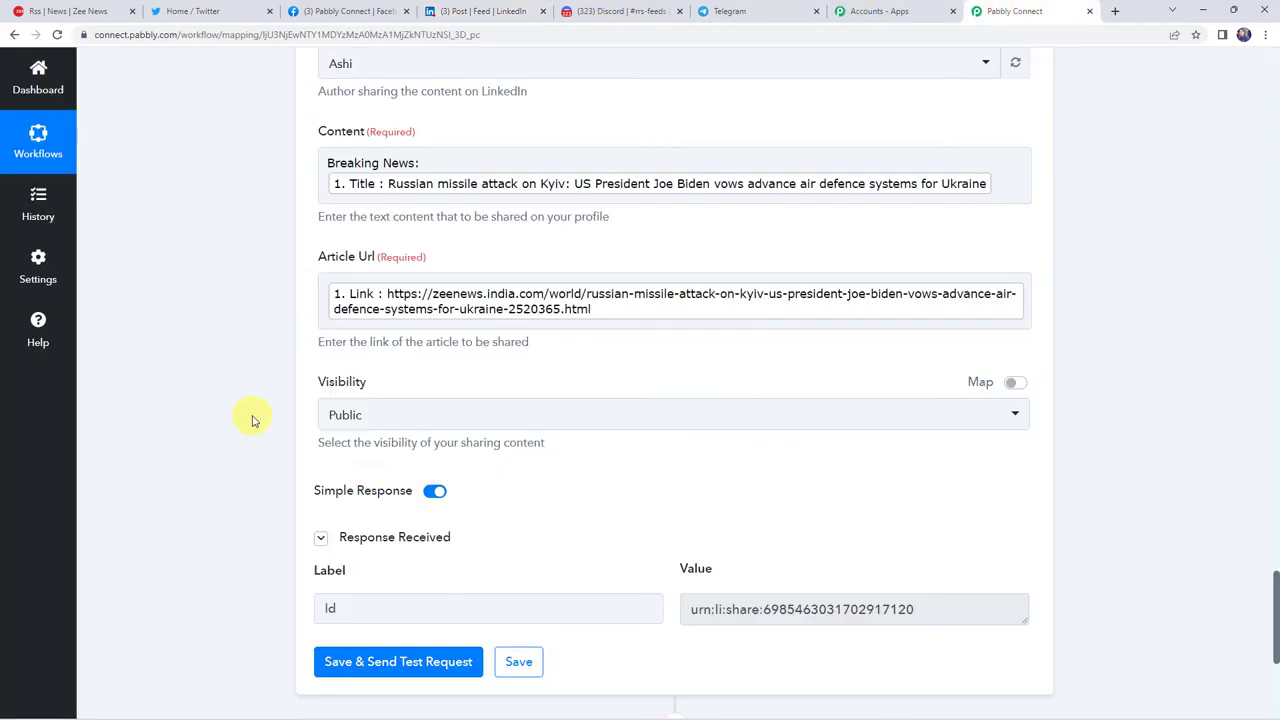
pyautogui.scroll(-5, 252, 420)
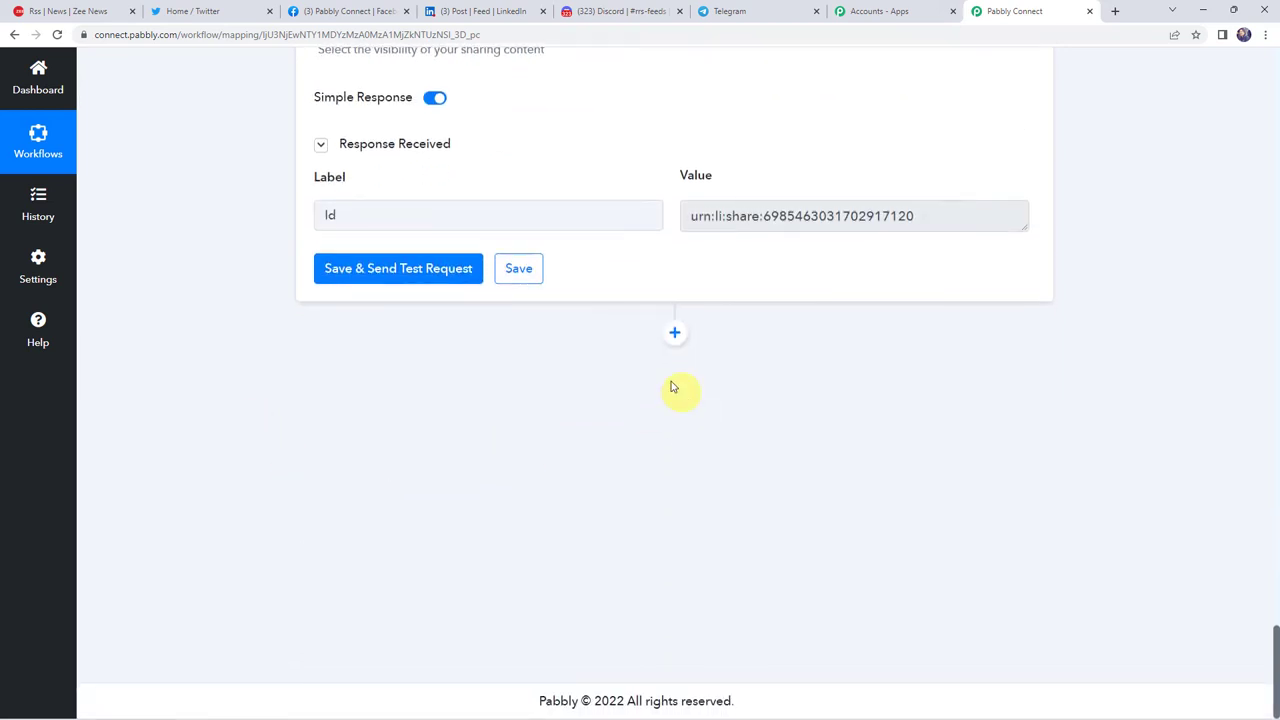
pyautogui.click(675, 333)
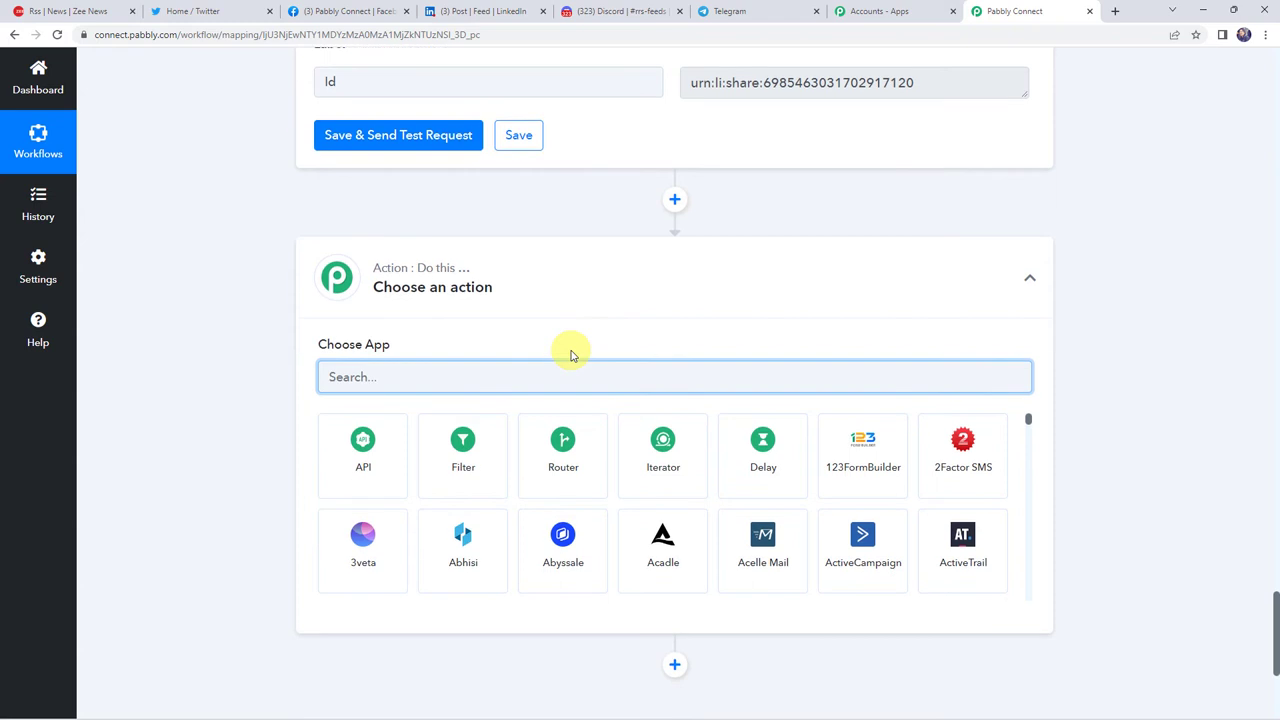
pyautogui.write('Disc')
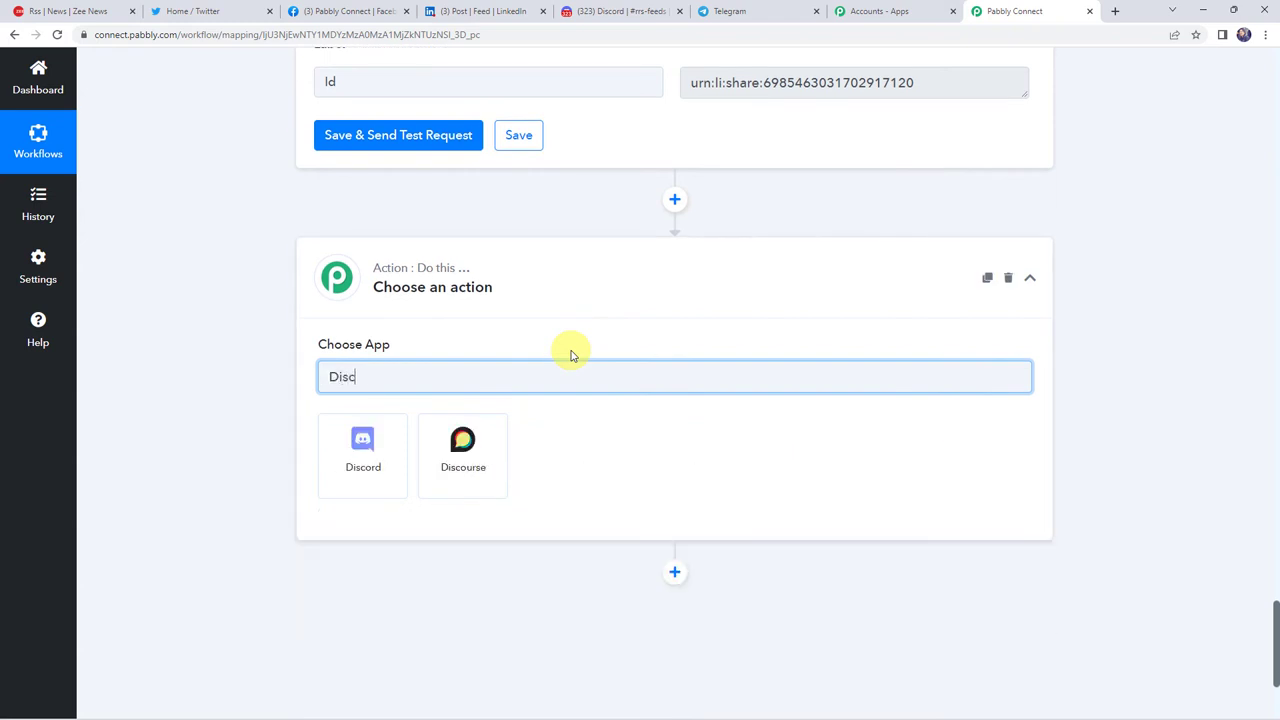
pyautogui.click(345, 458)
pyautogui.click(352, 452)
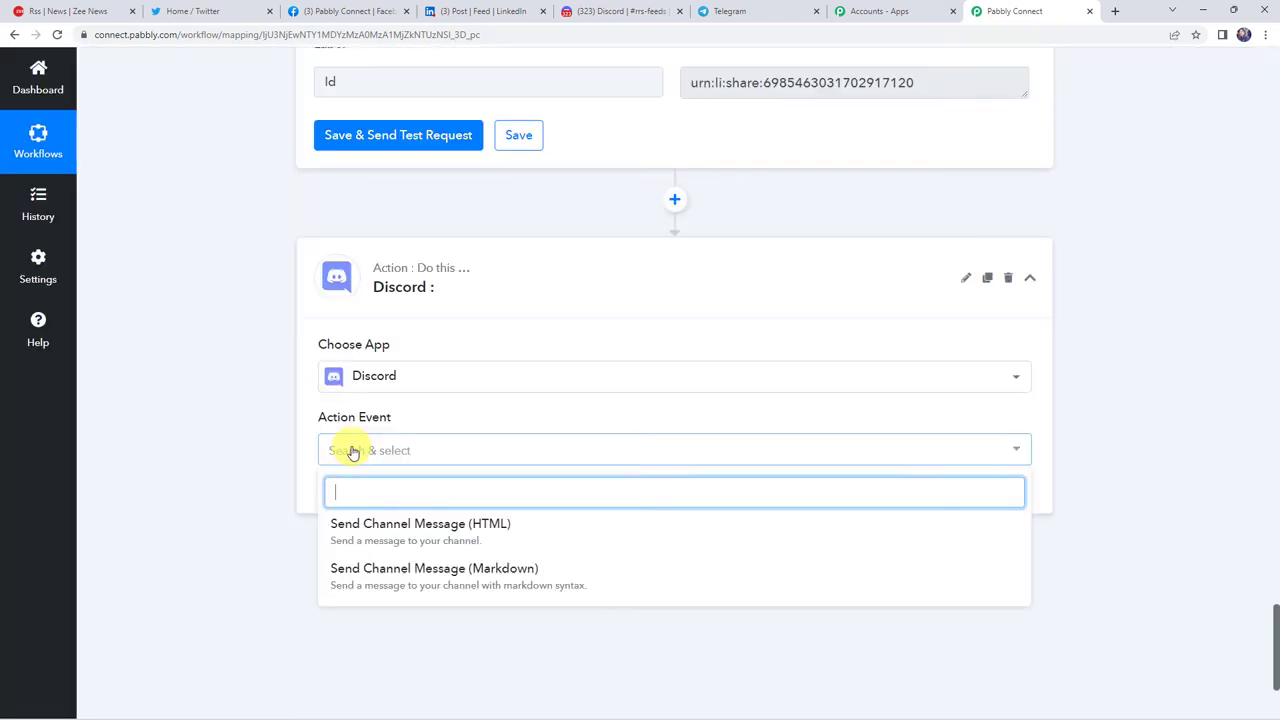
pyautogui.click(437, 532)
pyautogui.click(369, 493)
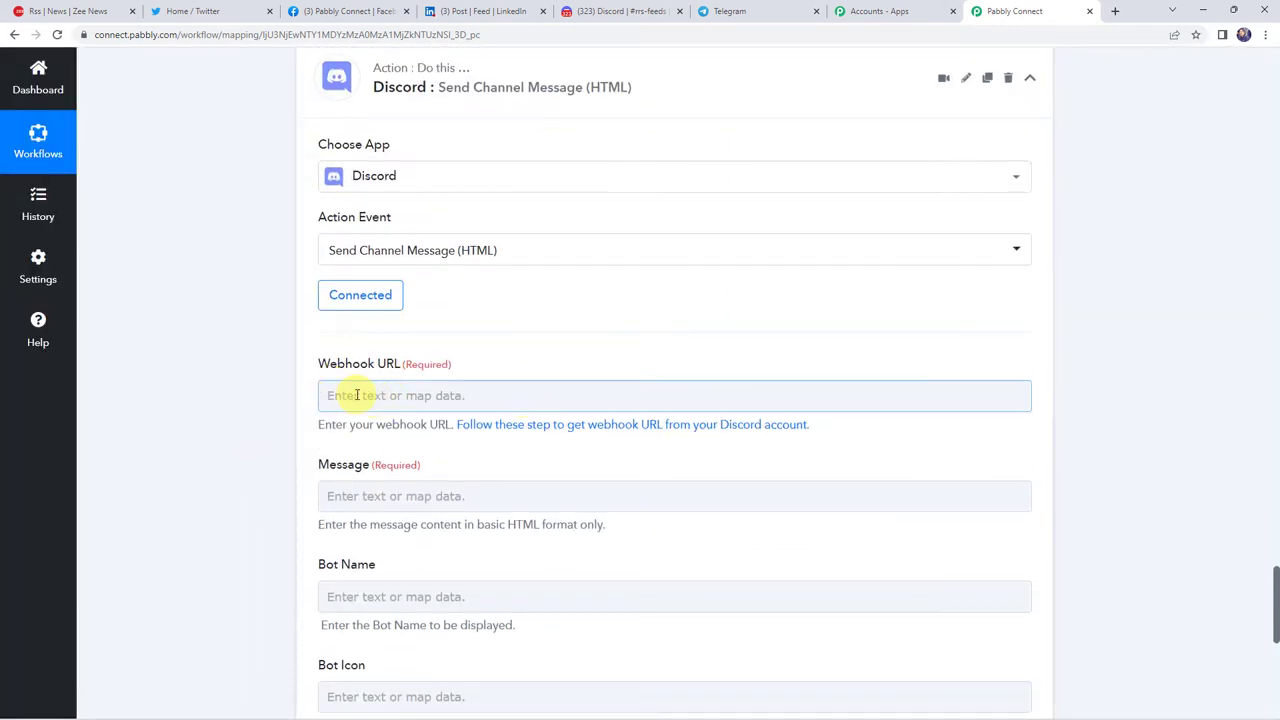
# Step: Consult the Discord webhook URL guide, then open the channel creation dialog on Discord's Pabbly Team server
pyautogui.scroll(-1, 357, 400)
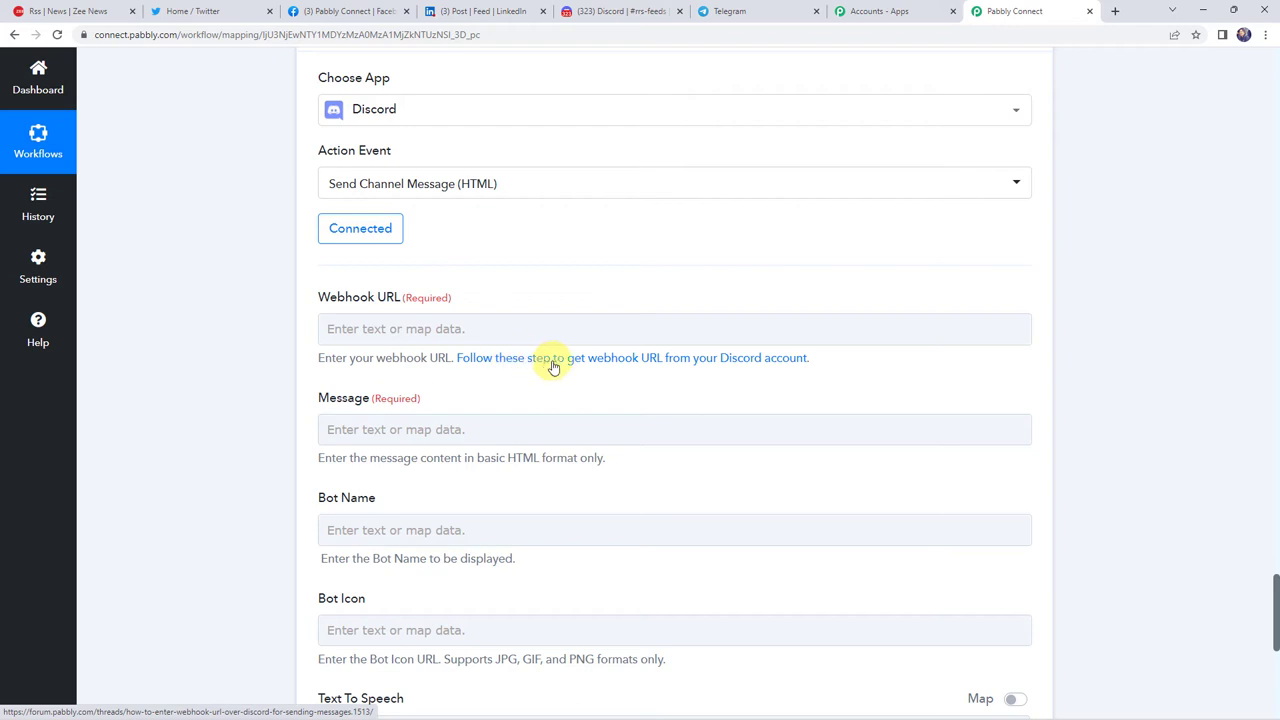
pyautogui.click(689, 360)
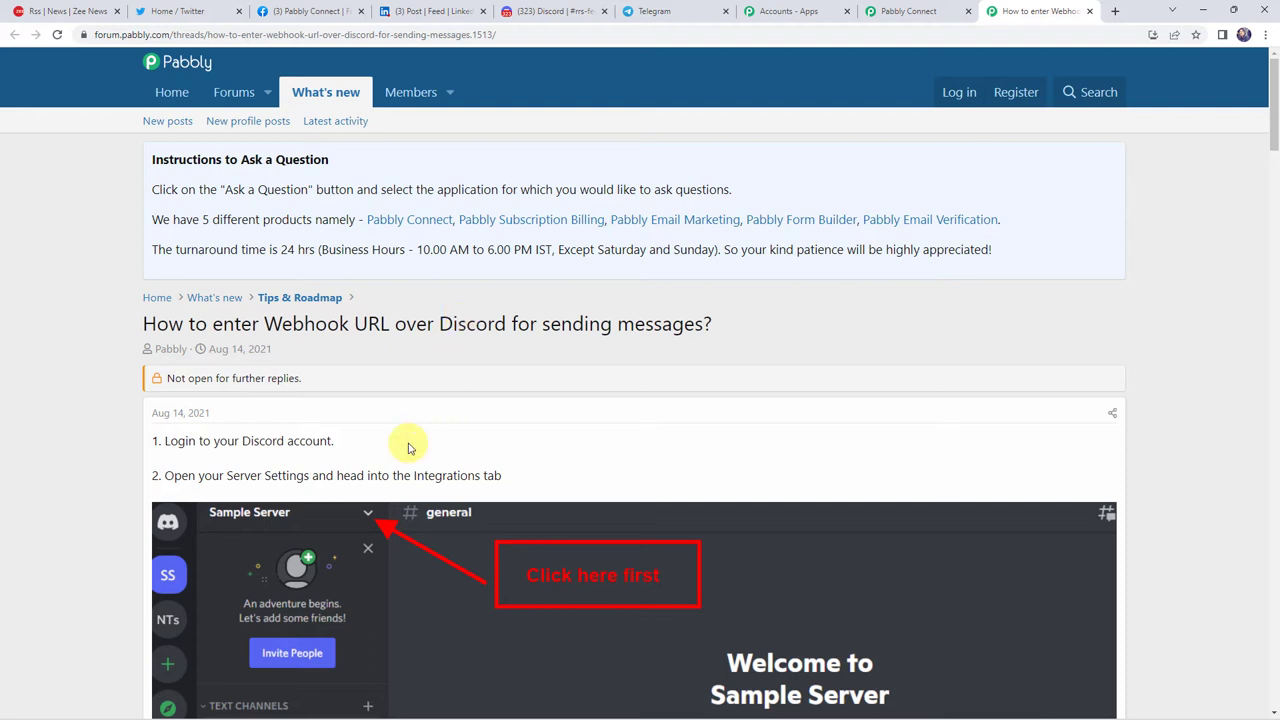
pyautogui.click(577, 9)
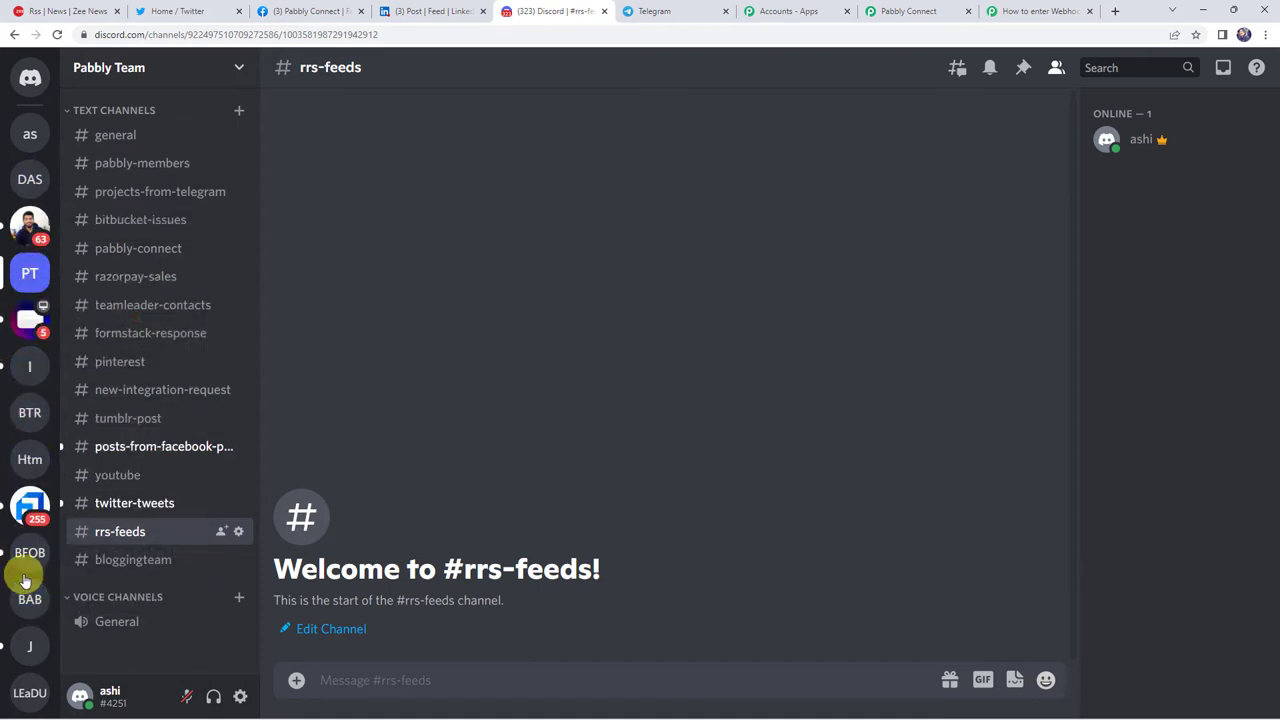
pyautogui.click(24, 286)
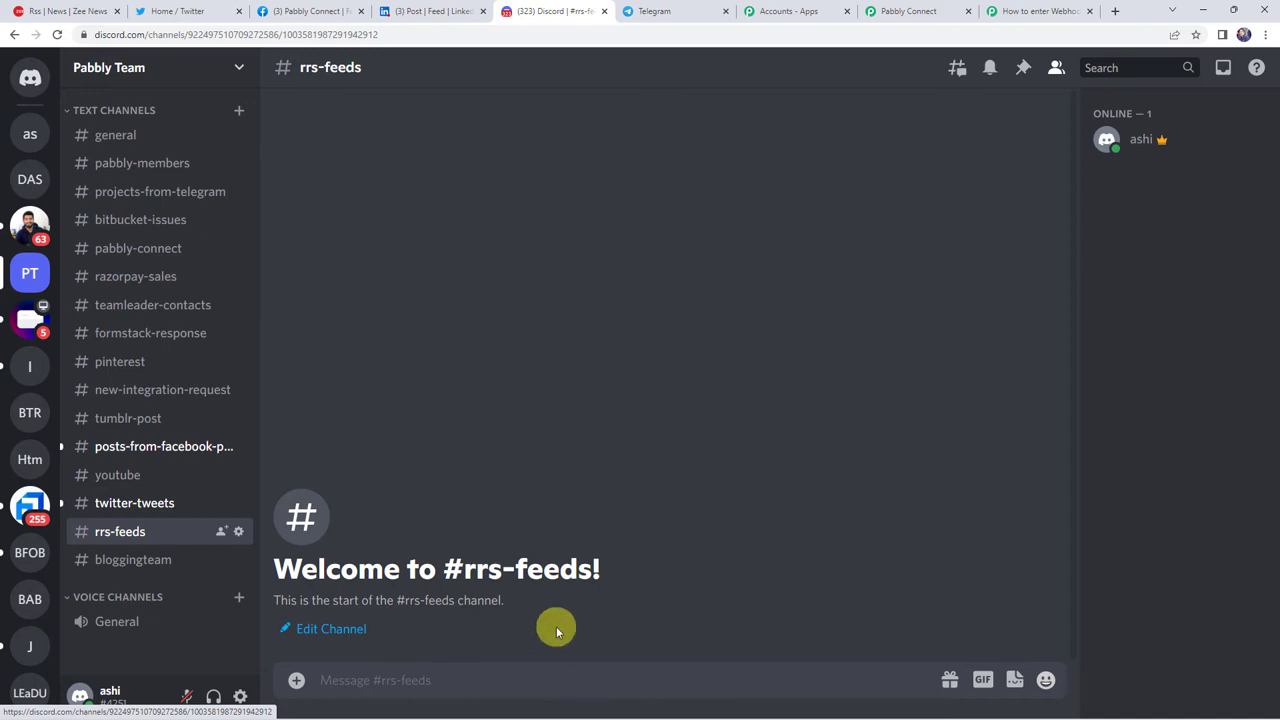
pyautogui.click(239, 113)
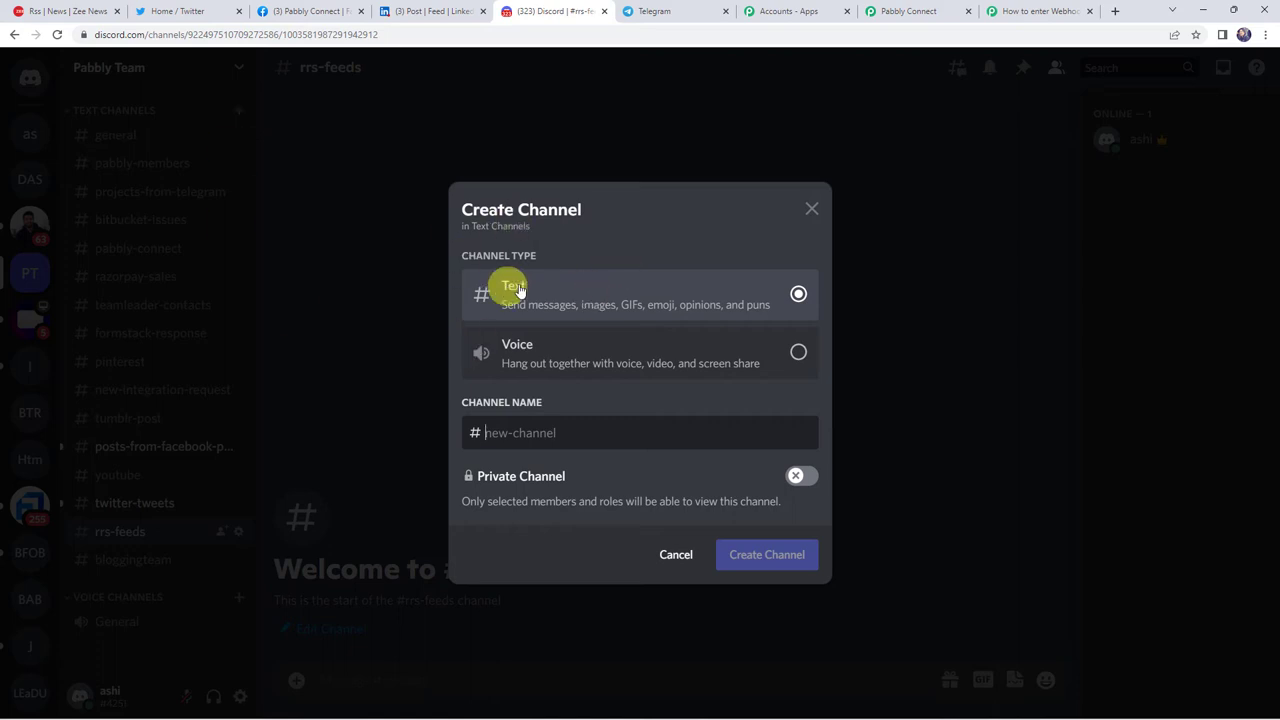
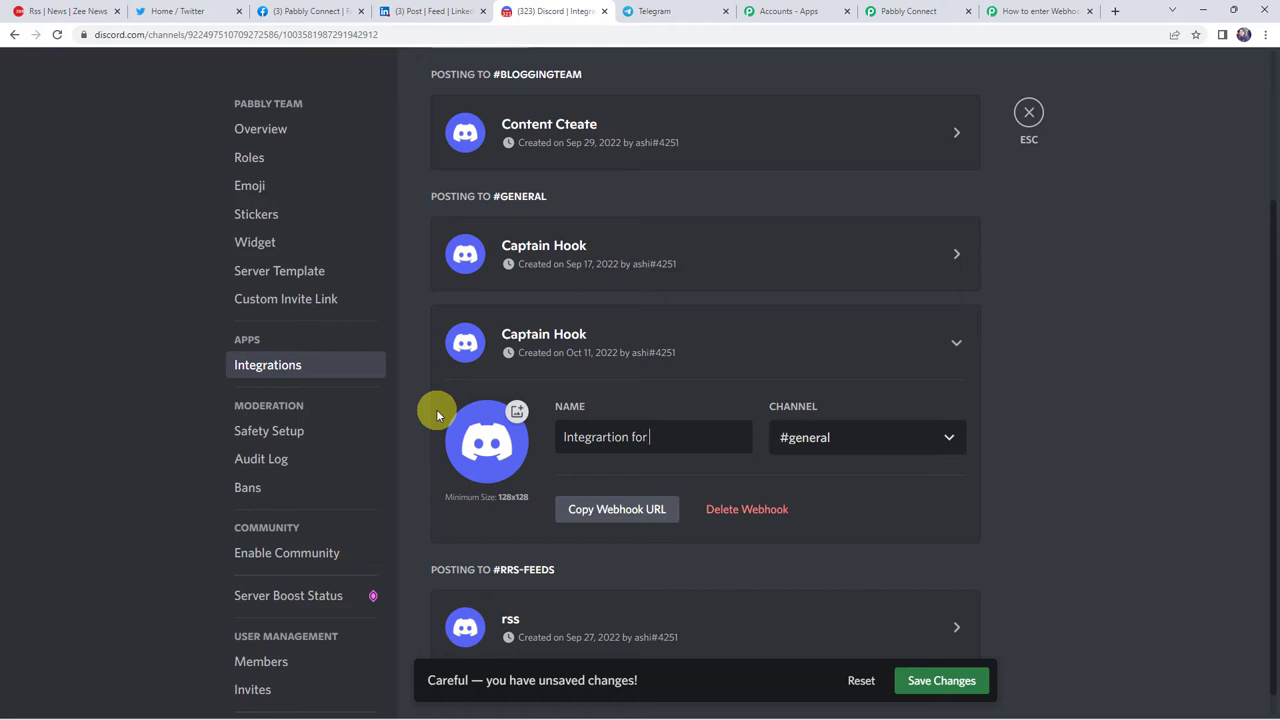
# Step: Name the new Discord webhook "Integration for RSS" and assign it to the #rrs-feeds channel
pyautogui.click(606, 438)
pyautogui.press('BackSpace')
pyautogui.press('BackSpace')
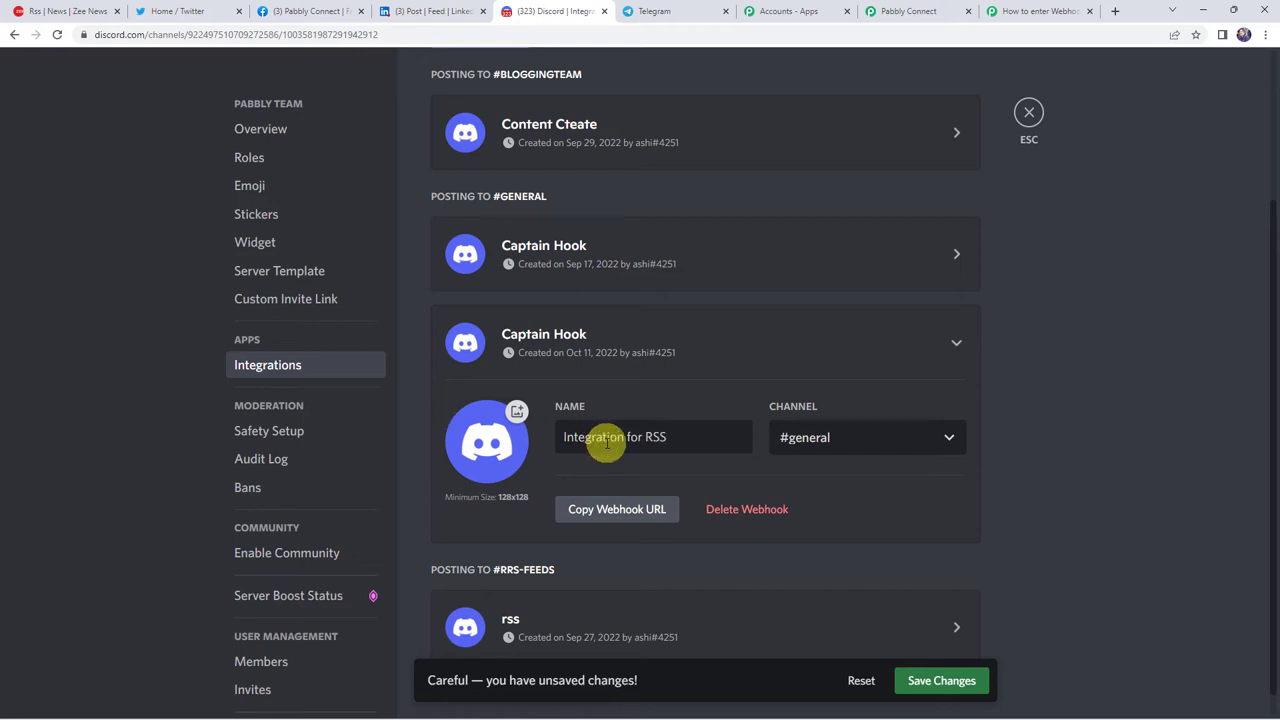
pyautogui.click(806, 440)
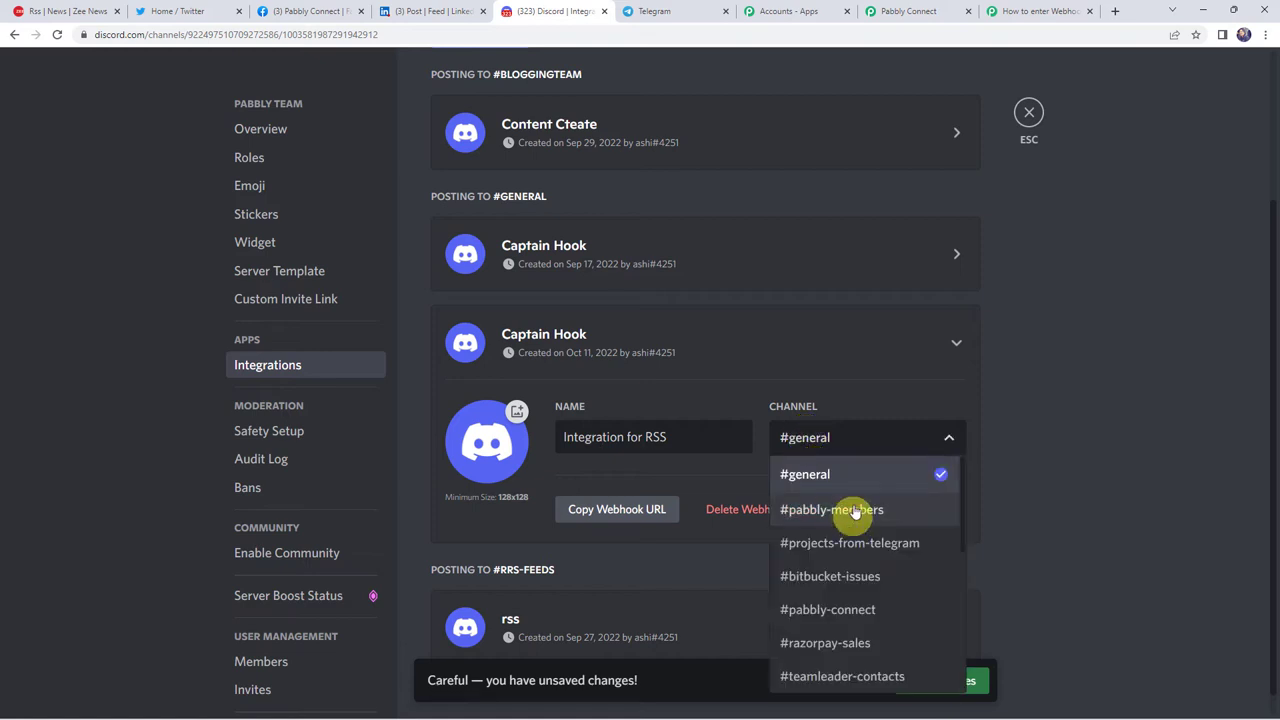
pyautogui.scroll(-5, 877, 528)
pyautogui.scroll(-1, 872, 530)
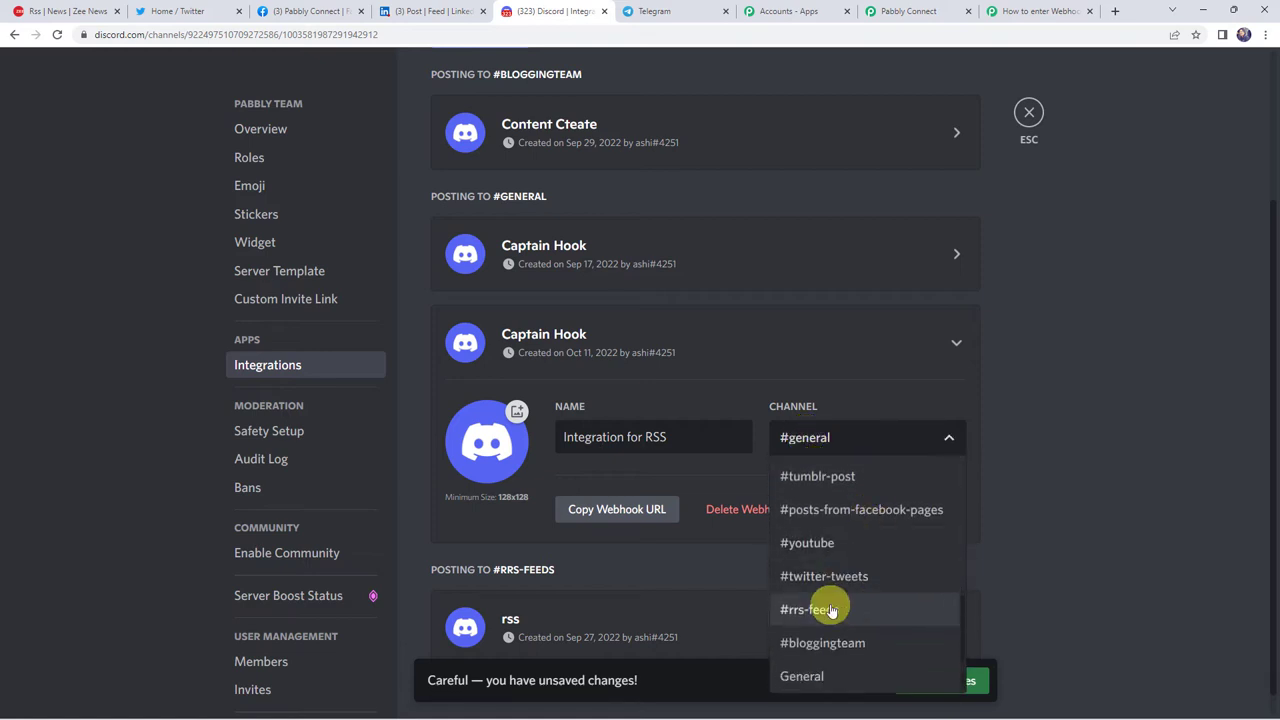
pyautogui.click(827, 608)
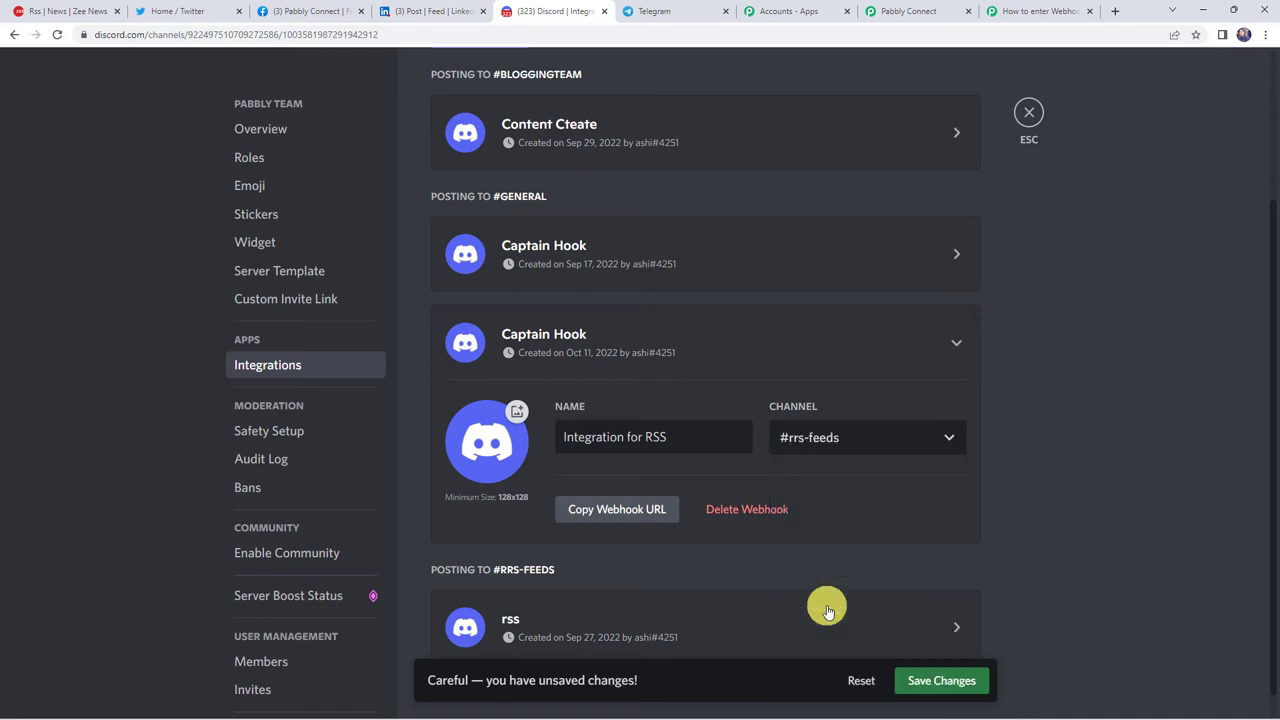
# Step: Copy the webhook's URL, save its changes and paste the URL into the Webhook URL field of Pabbly Connect's Discord action
pyautogui.click(618, 515)
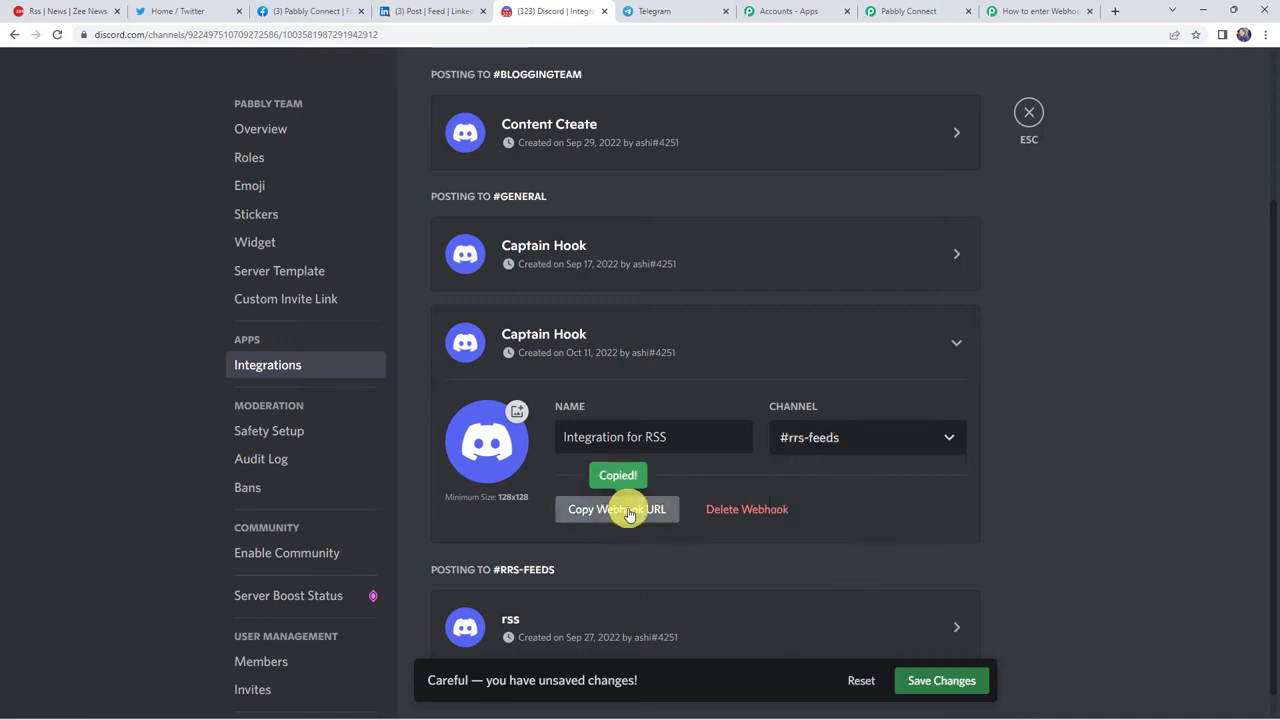
pyautogui.click(945, 681)
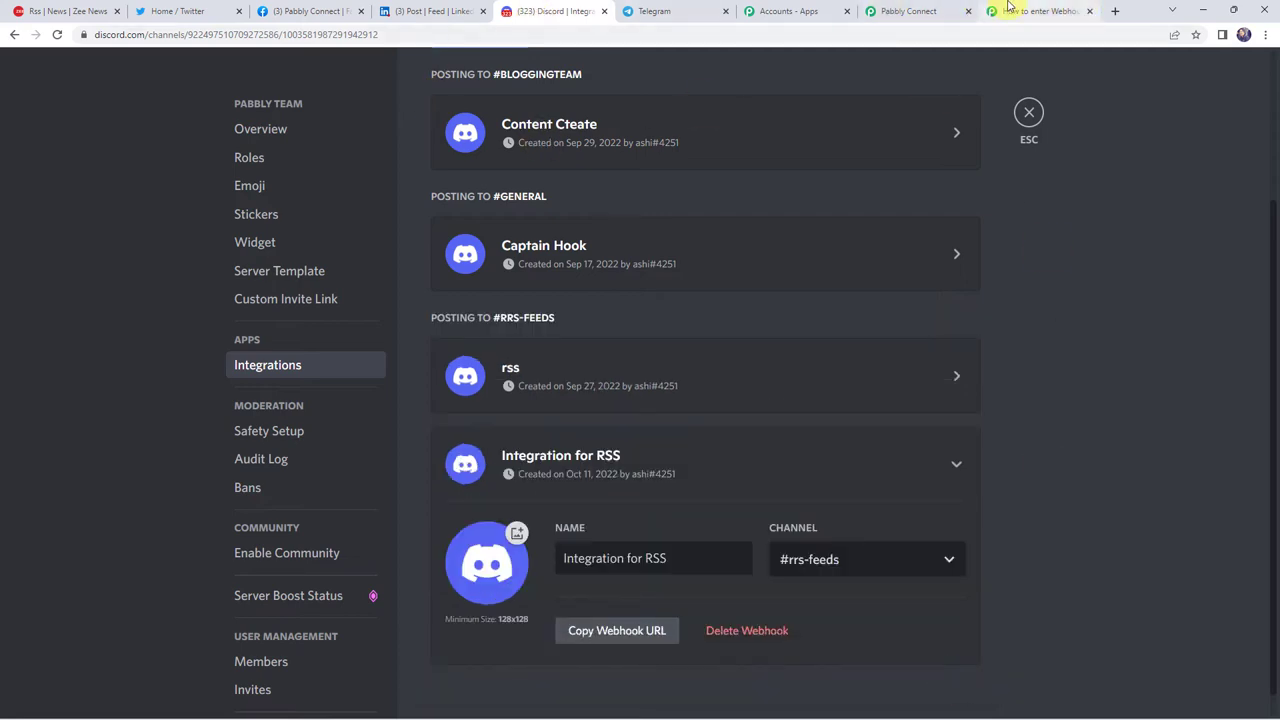
pyautogui.click(910, 11)
pyautogui.click(390, 328)
pyautogui.rightClick(352, 330)
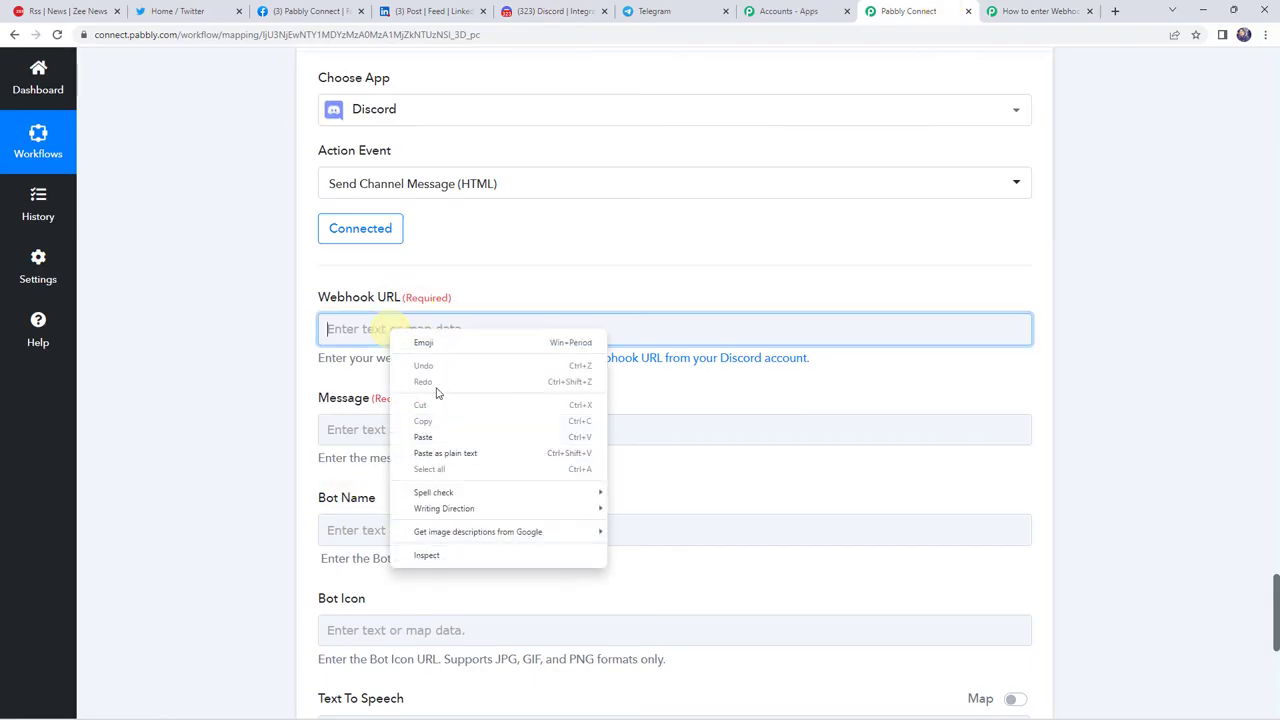
pyautogui.click(435, 432)
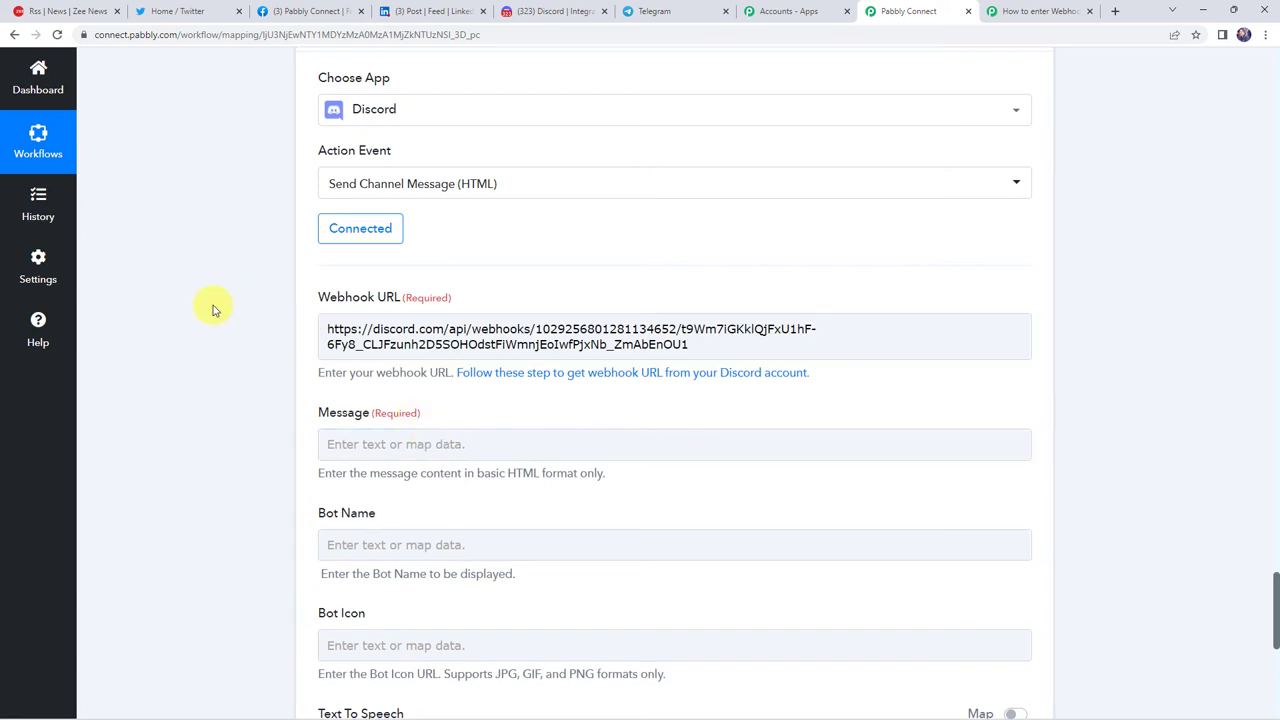
# Step: Compose the Discord message as "Breaking News:" followed by the mapped RSS Title, and "Link:" followed by the mapped RSS Link
pyautogui.scroll(-1, 209, 306)
pyautogui.click(344, 313)
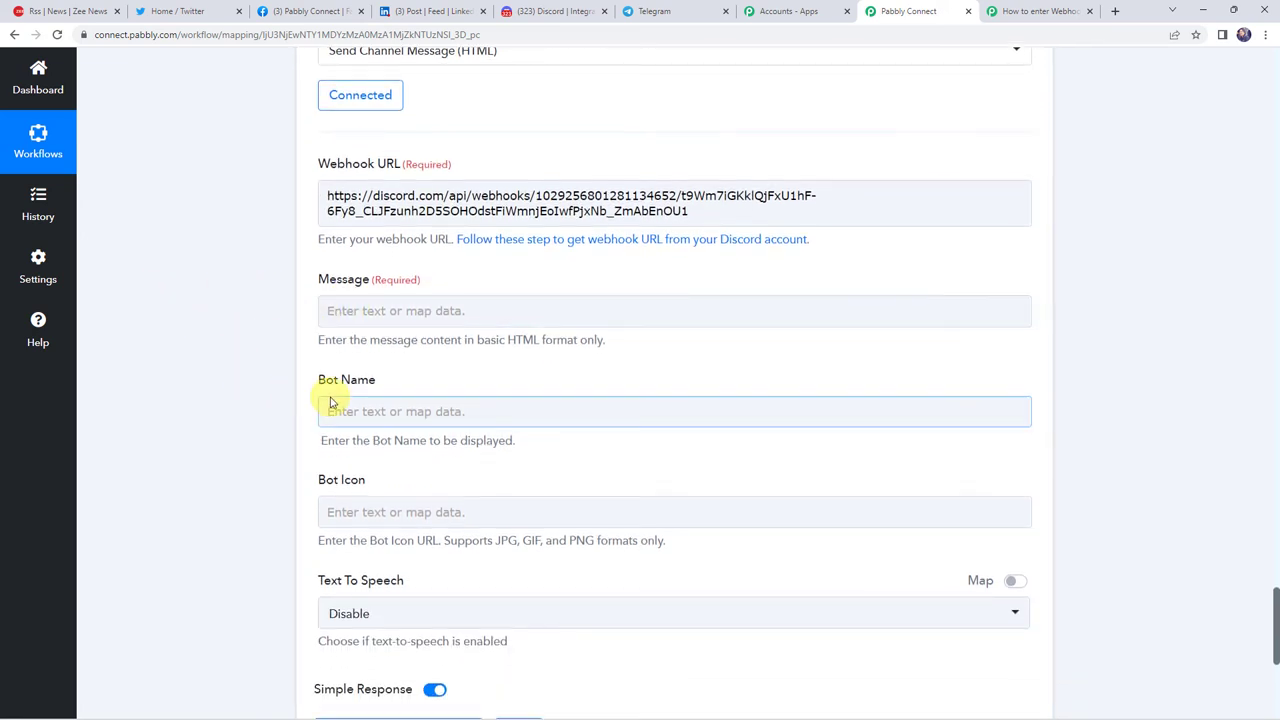
pyautogui.click(343, 313)
pyautogui.write('Breaking News:')
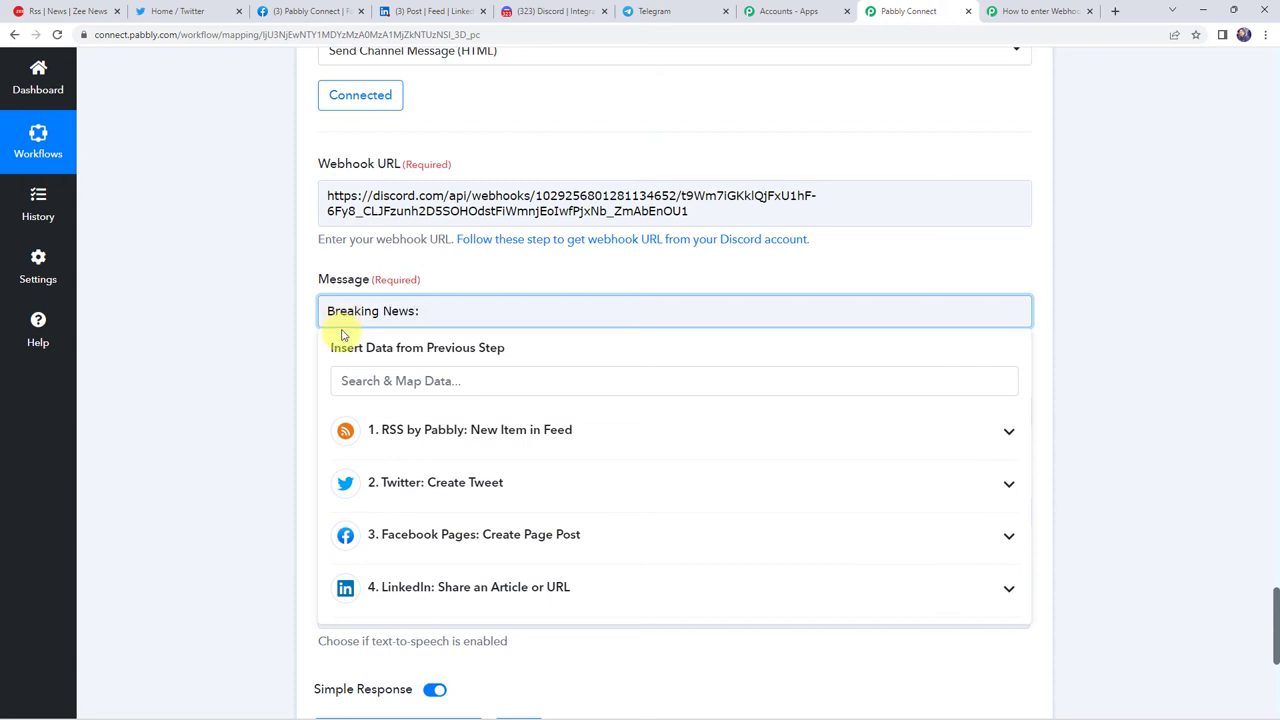
pyautogui.click(391, 429)
pyautogui.click(366, 474)
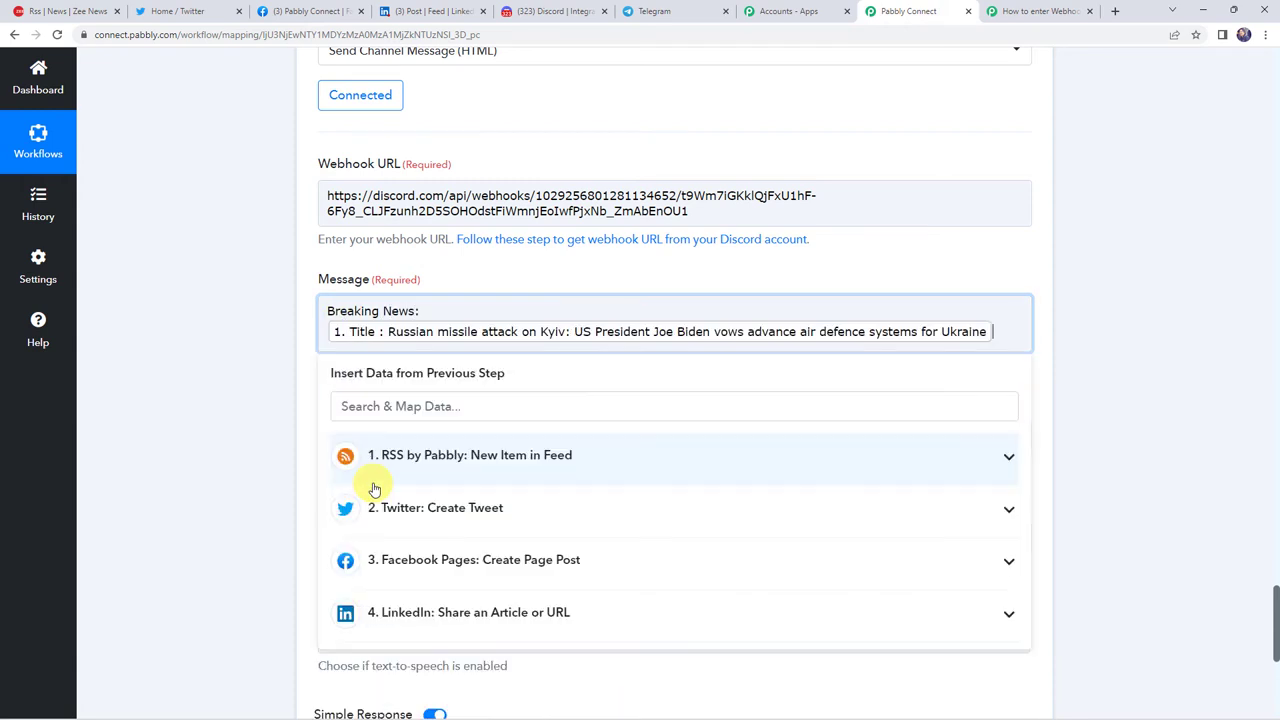
pyautogui.press('Return')
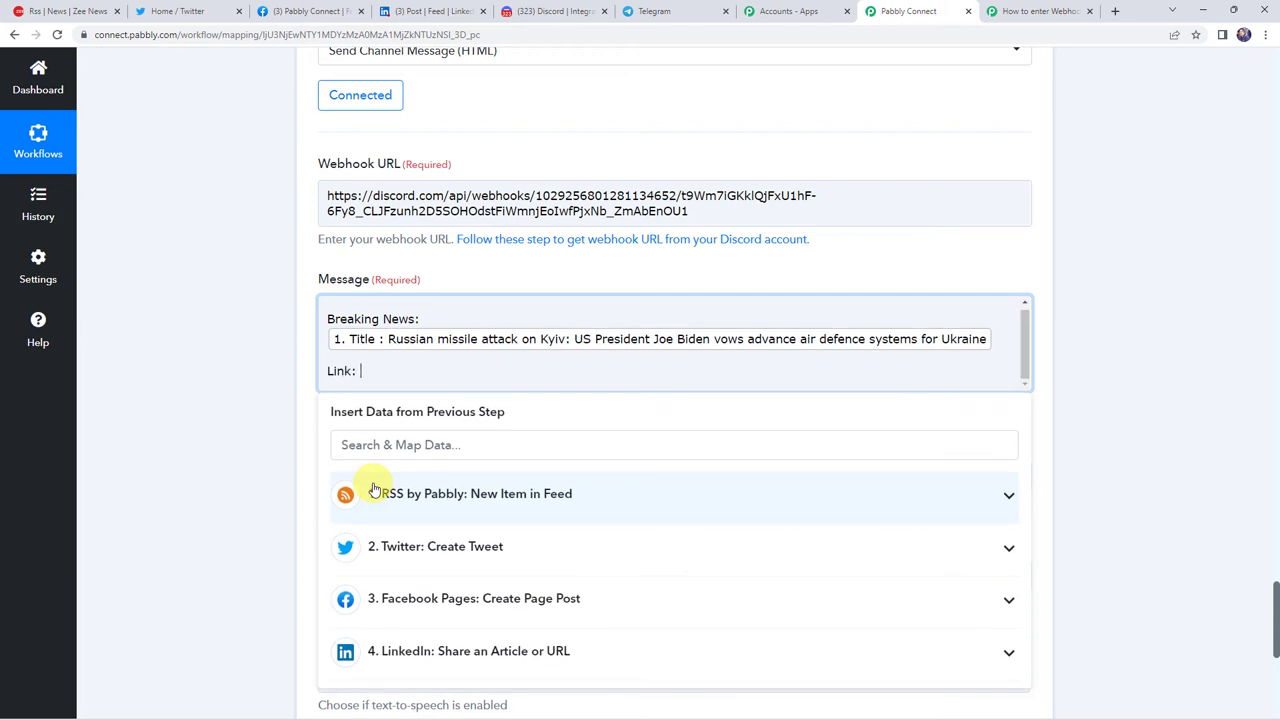
pyautogui.click(375, 493)
pyautogui.click(360, 526)
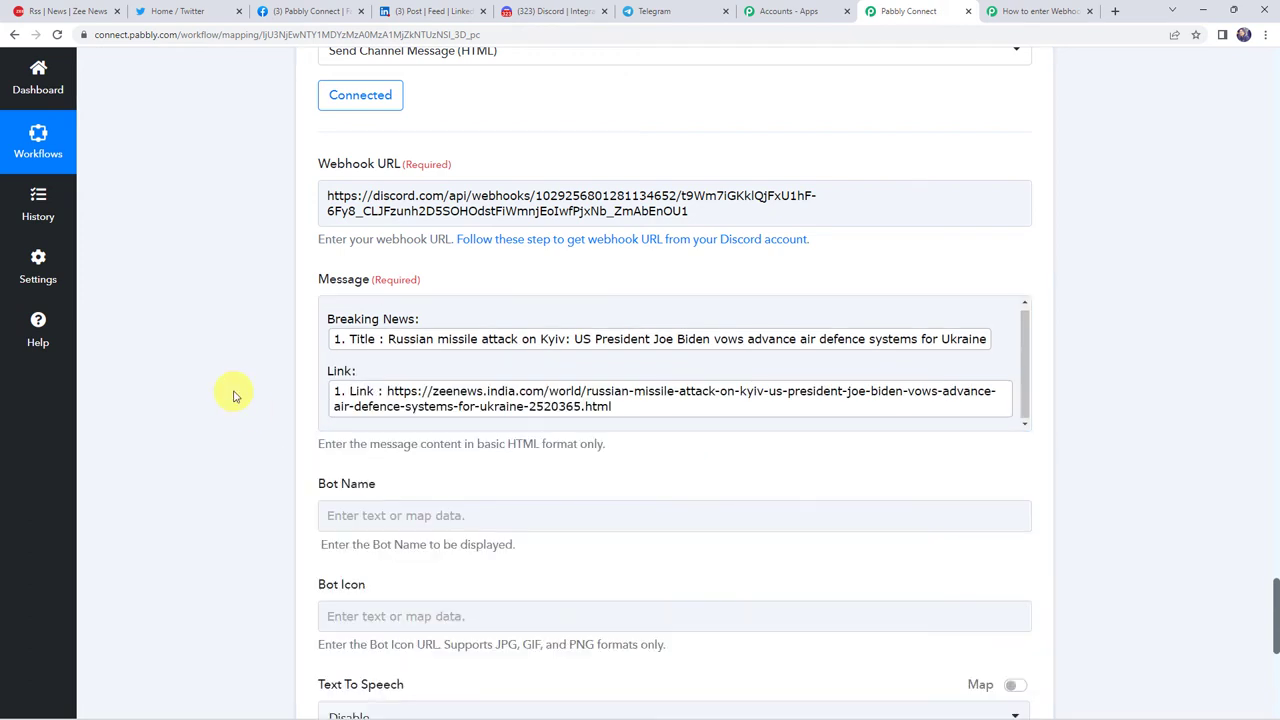
# Step: Set the Discord action's Bot Name to "RSS"
pyautogui.scroll(-2, 271, 424)
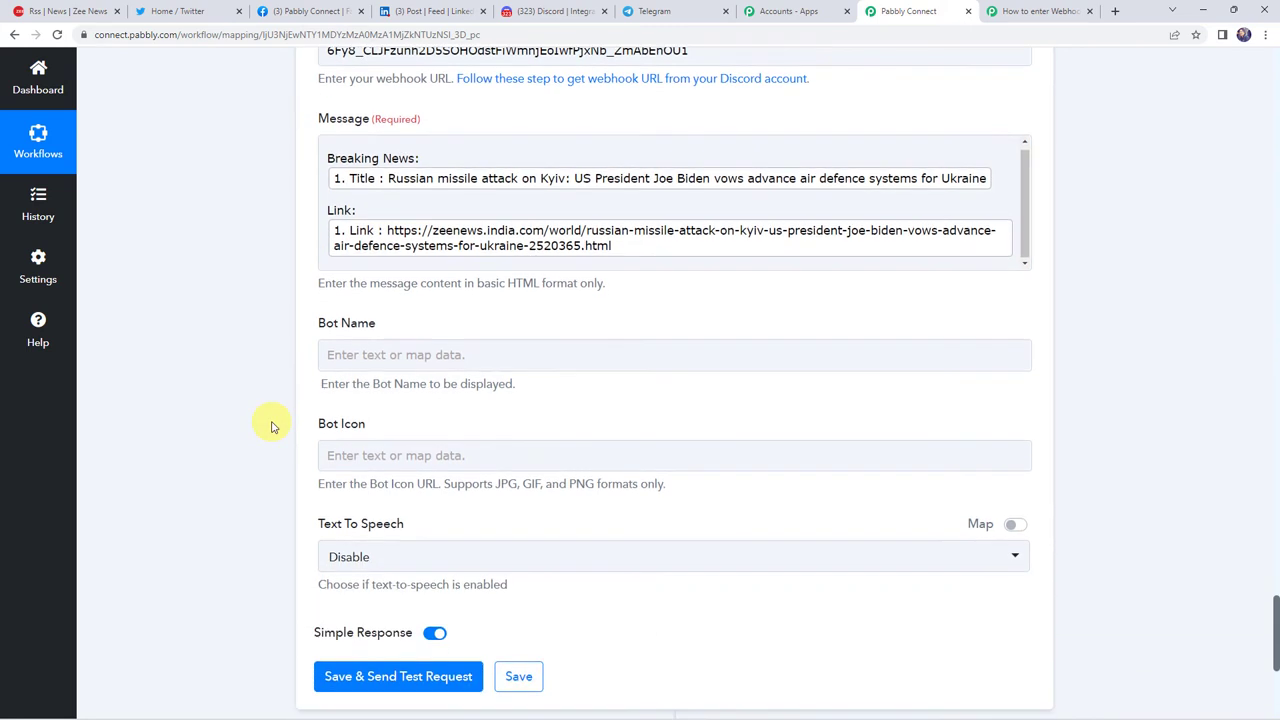
pyautogui.click(333, 312)
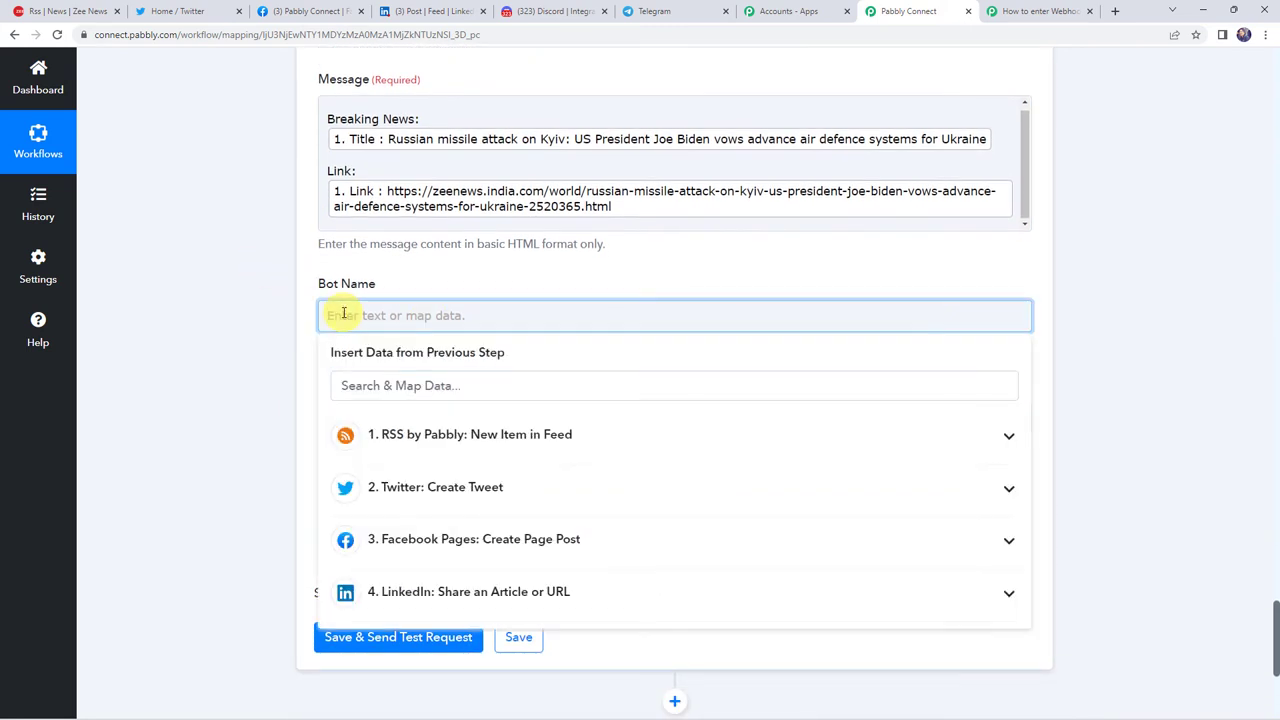
pyautogui.write('RSS')
pyautogui.click(221, 318)
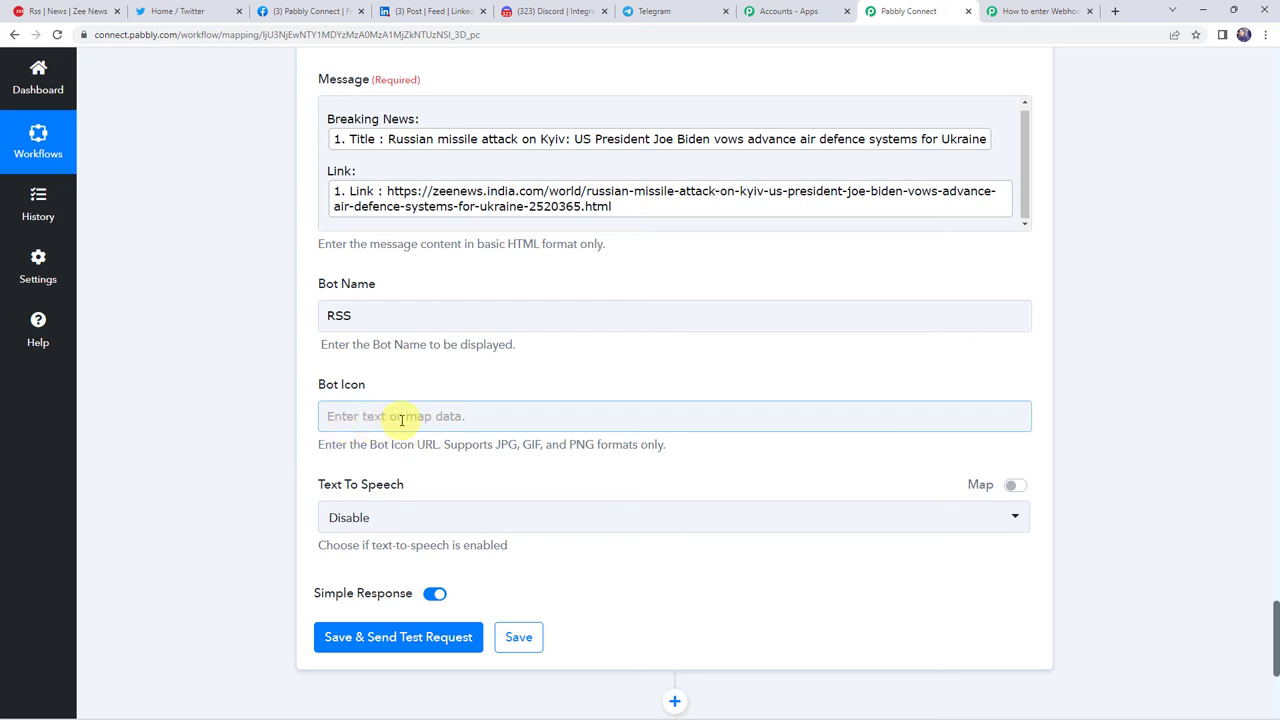
# Step: Review the Bot Icon format note and Text To Speech options, then save the Discord action and send its test request
pyautogui.moveTo(443, 446); pyautogui.dragTo(680, 455)
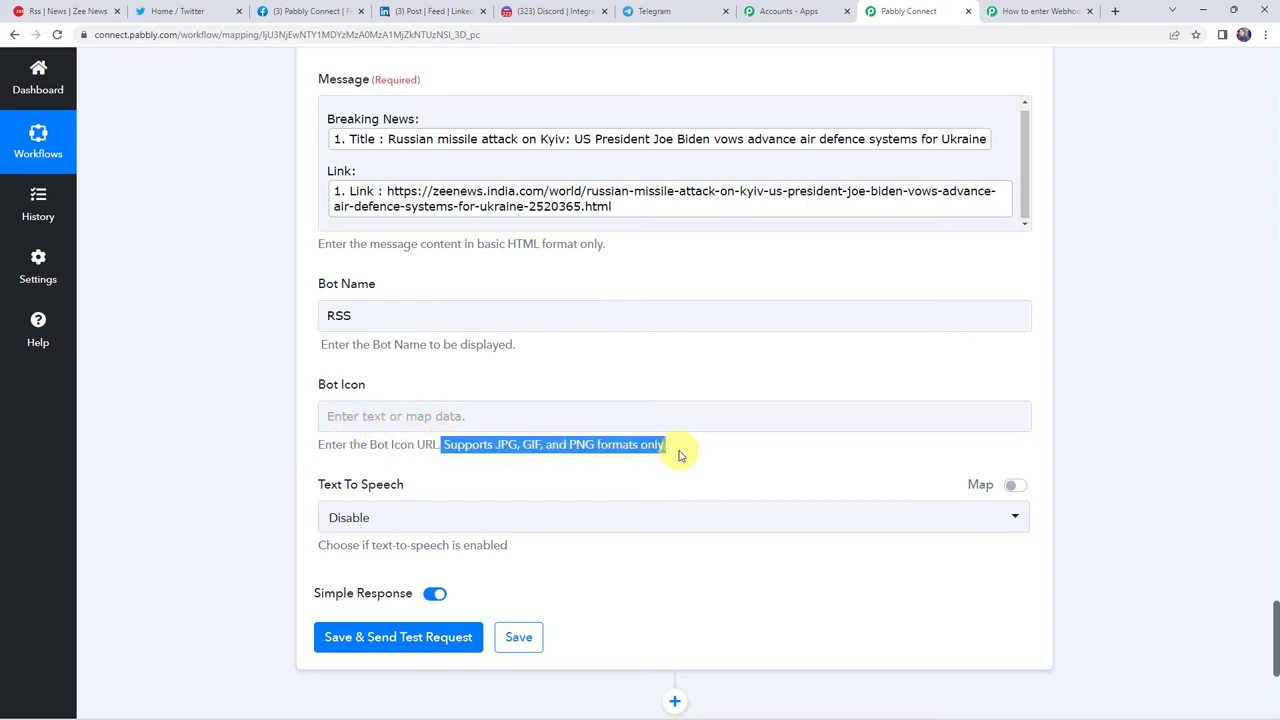
pyautogui.click(293, 452)
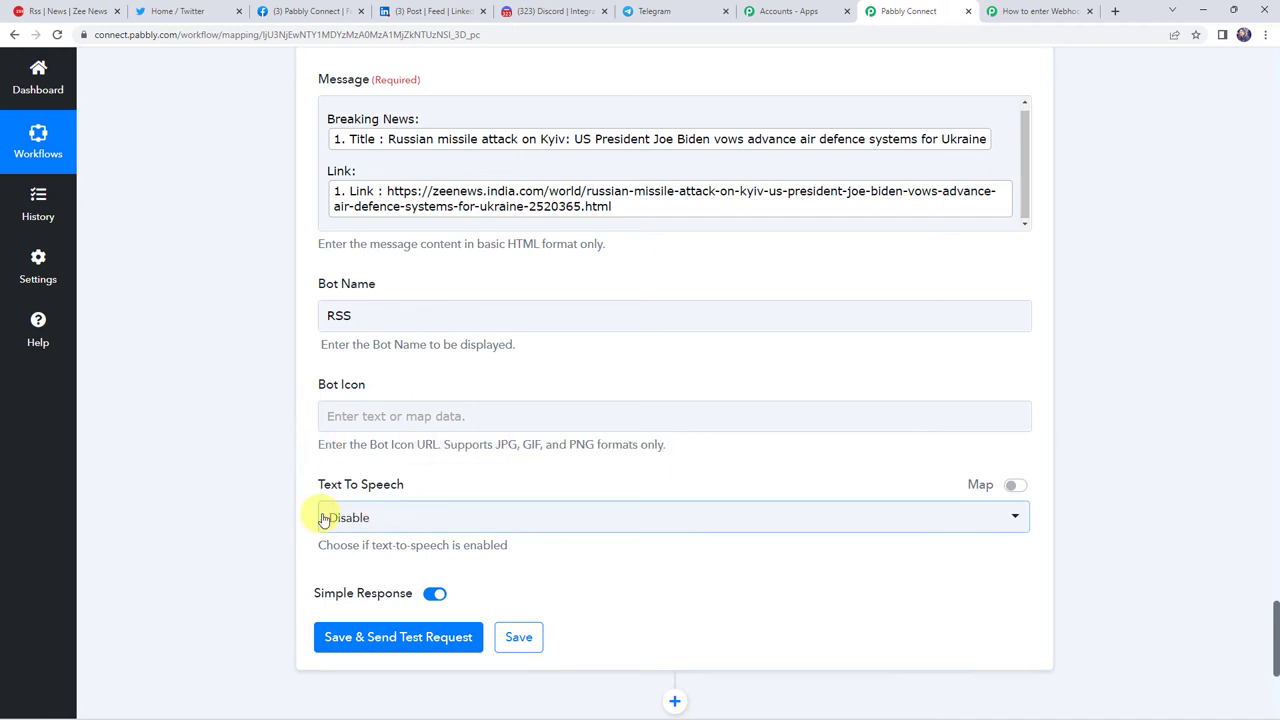
pyautogui.click(368, 524)
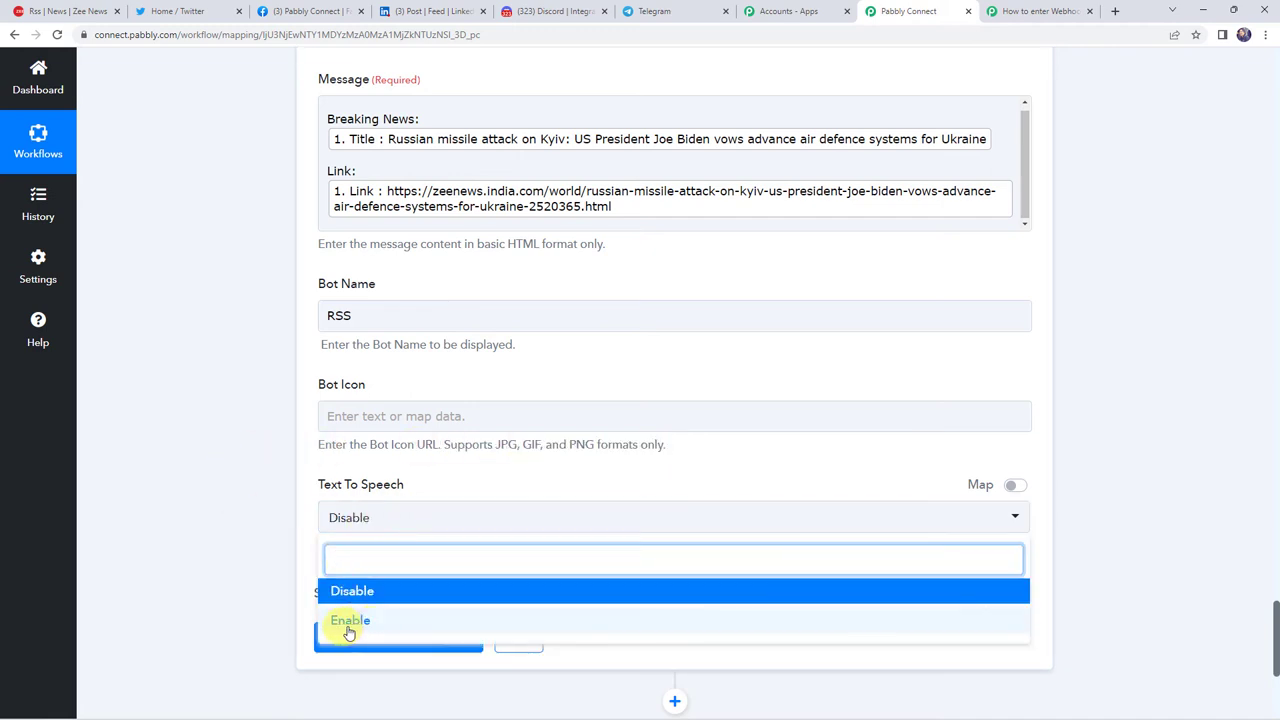
pyautogui.click(286, 557)
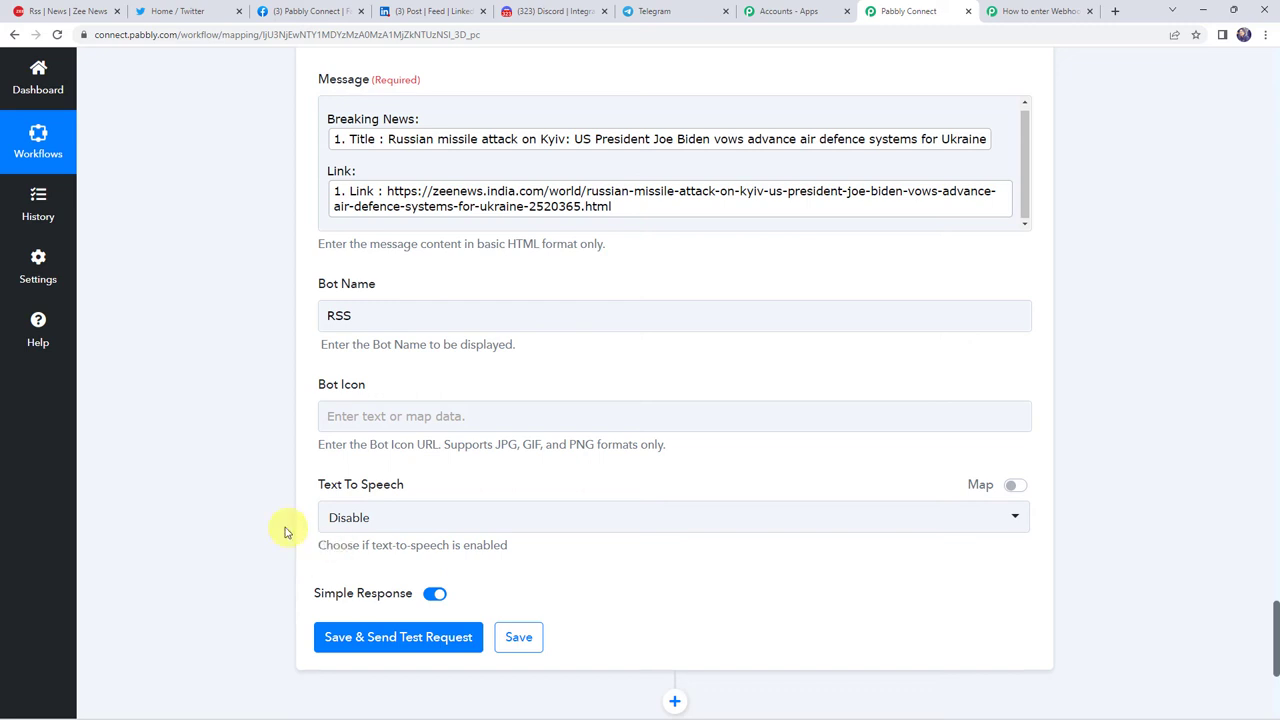
pyautogui.click(355, 648)
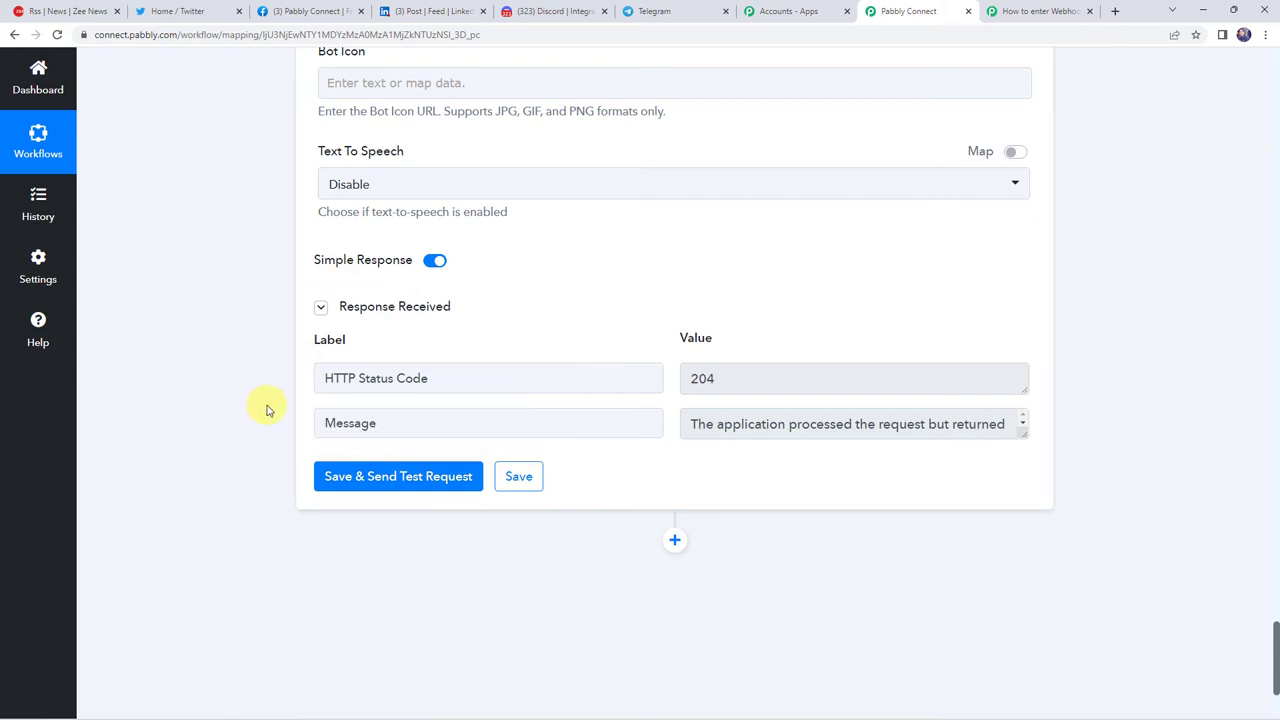
# Step: Switch to Discord, leave the server settings and check the test message in the #rrs-feeds channel
pyautogui.click(530, 11)
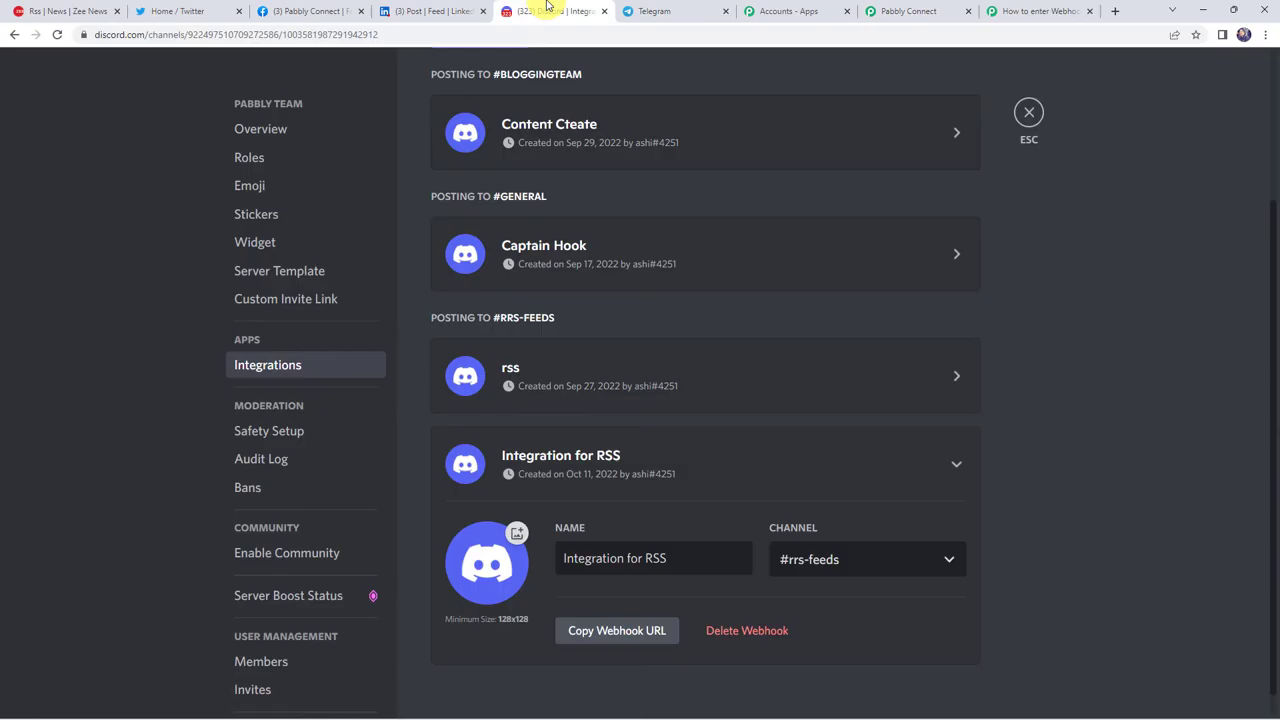
pyautogui.click(1029, 112)
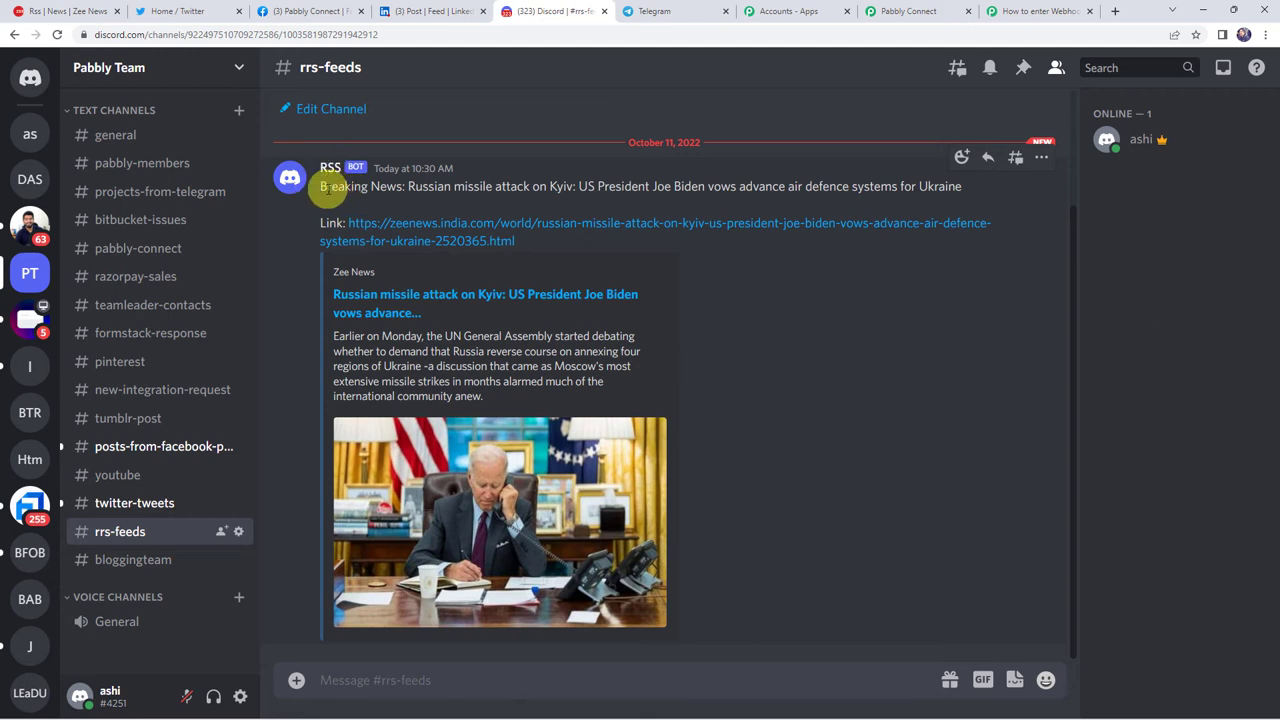
pyautogui.moveTo(328, 189); pyautogui.dragTo(568, 193)
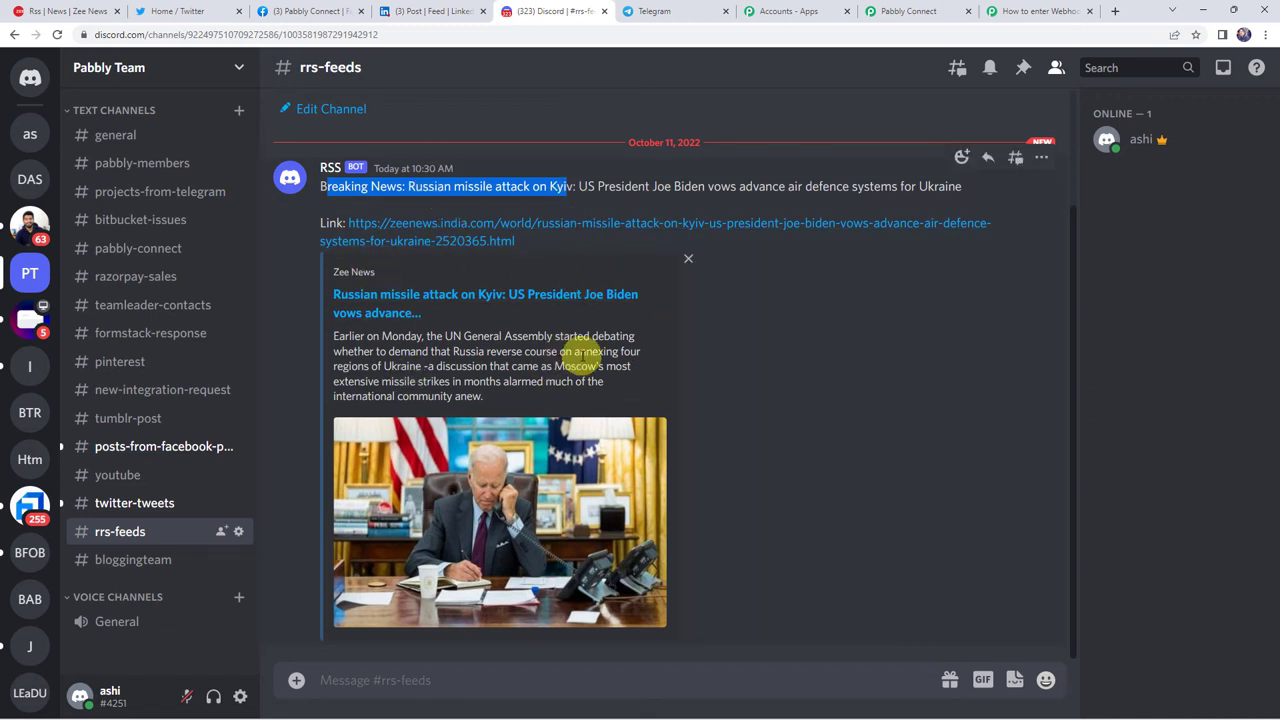
# Step: Back in Pabbly Connect, add a Telegram Bot action after Discord using the Send a Text Message or a Reply (HTML) event
pyautogui.click(912, 11)
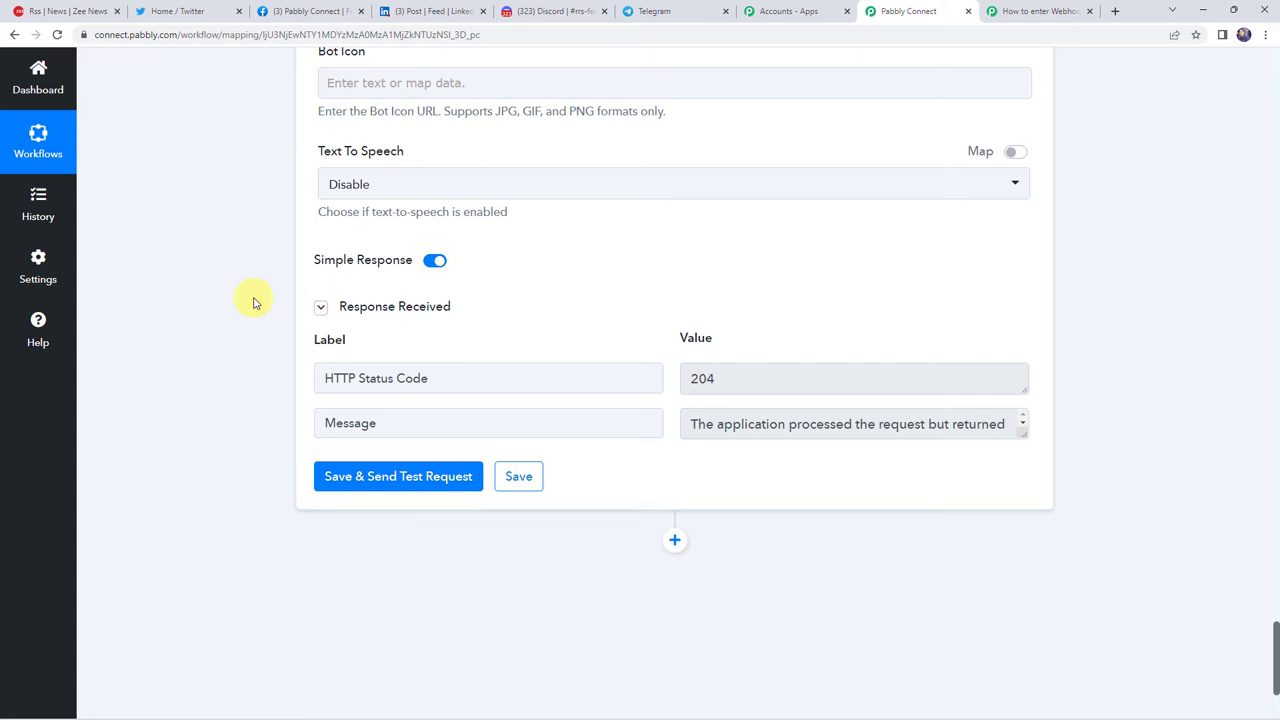
pyautogui.scroll(-2, 253, 303)
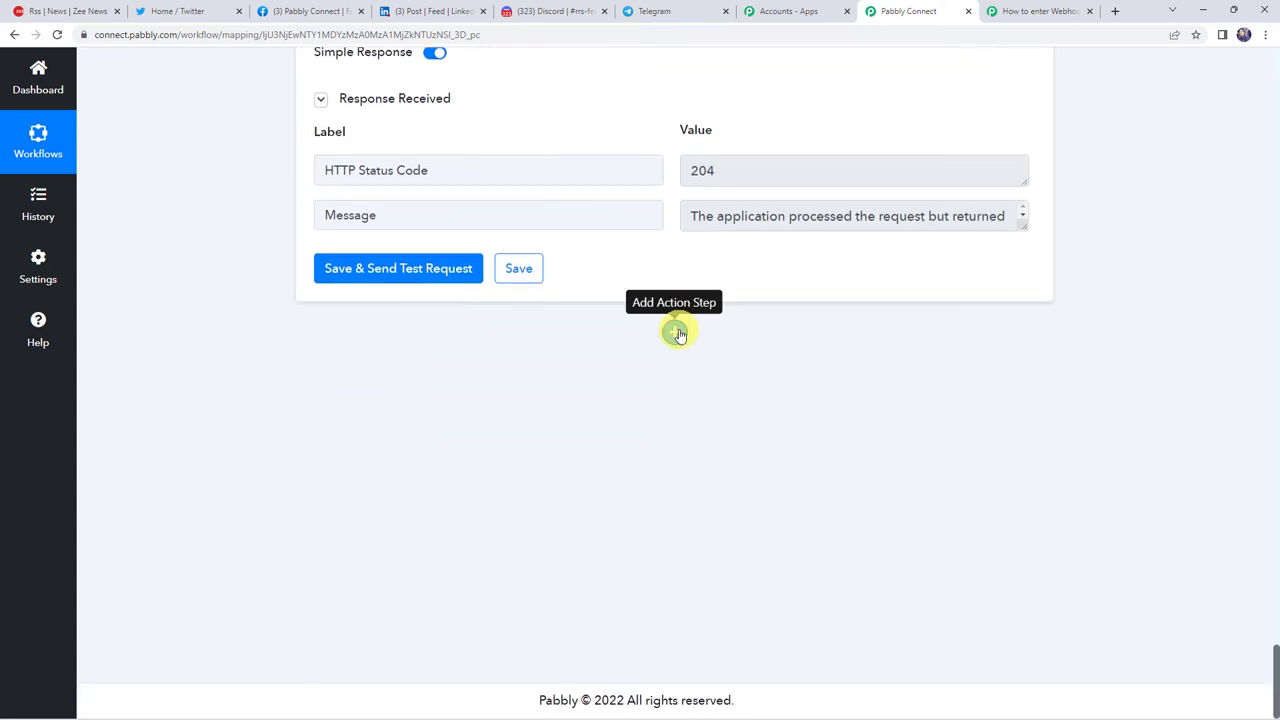
pyautogui.click(675, 332)
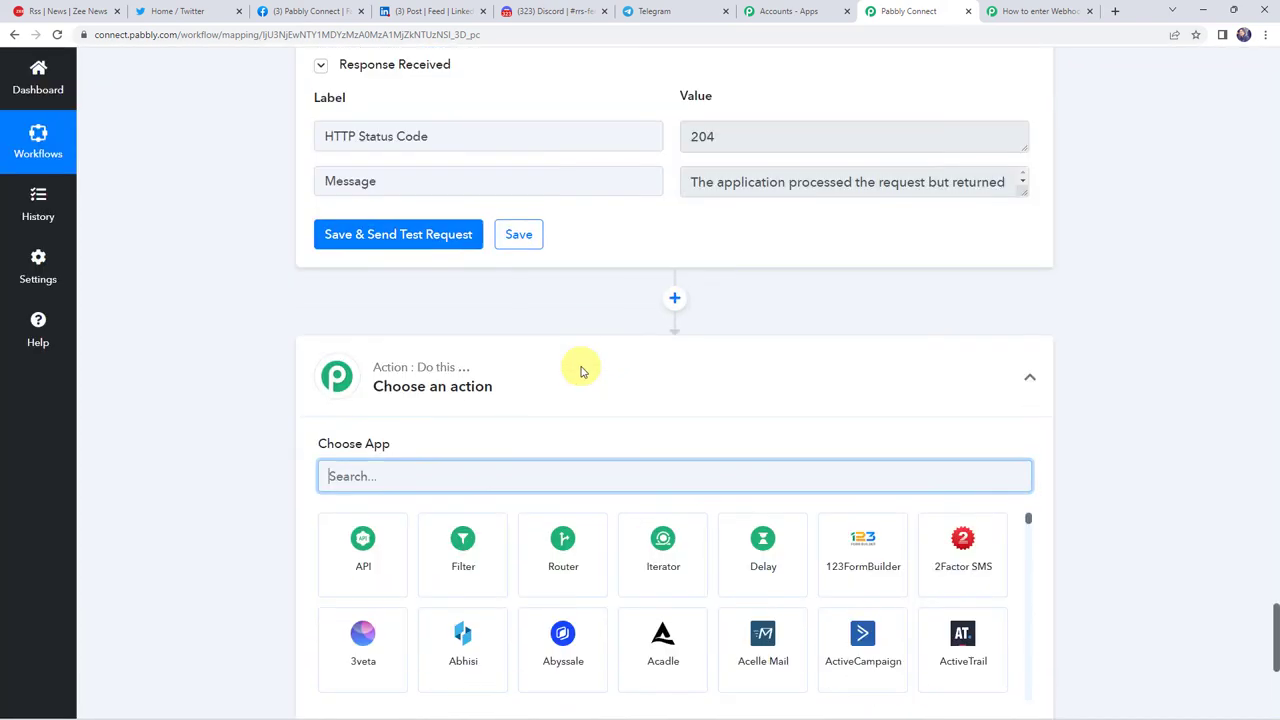
pyautogui.write('tele')
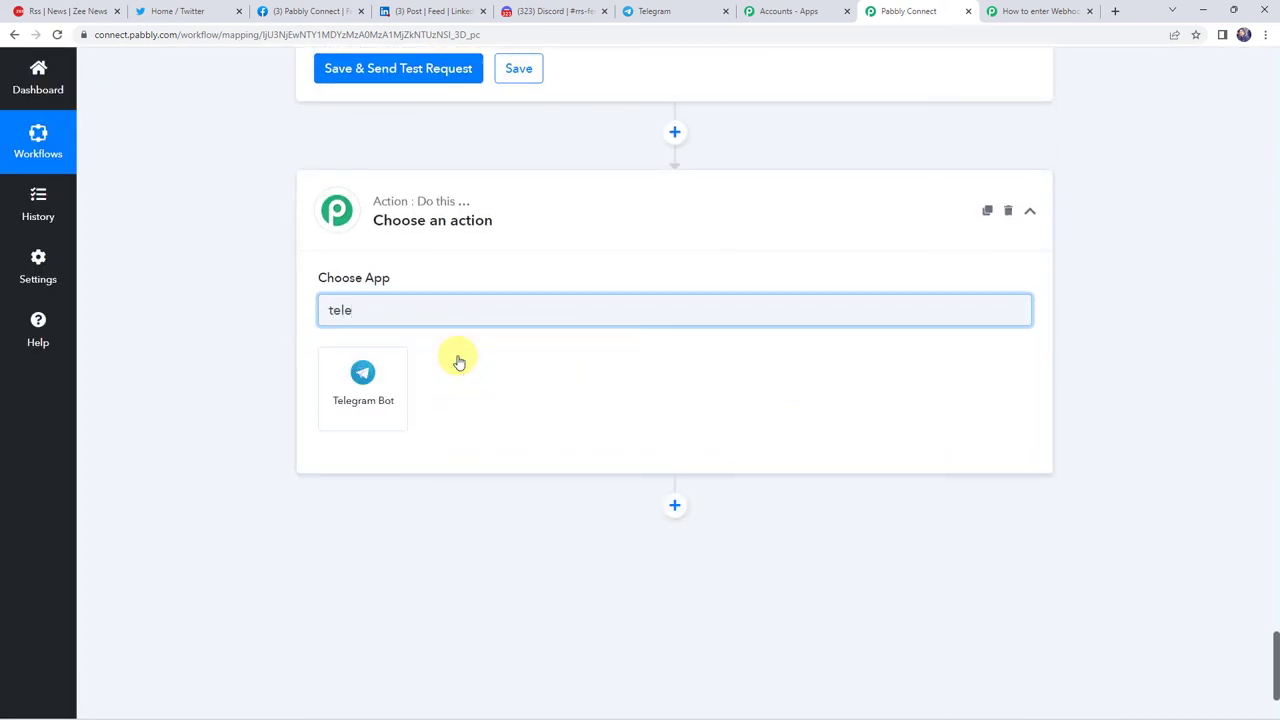
pyautogui.click(333, 373)
pyautogui.click(349, 449)
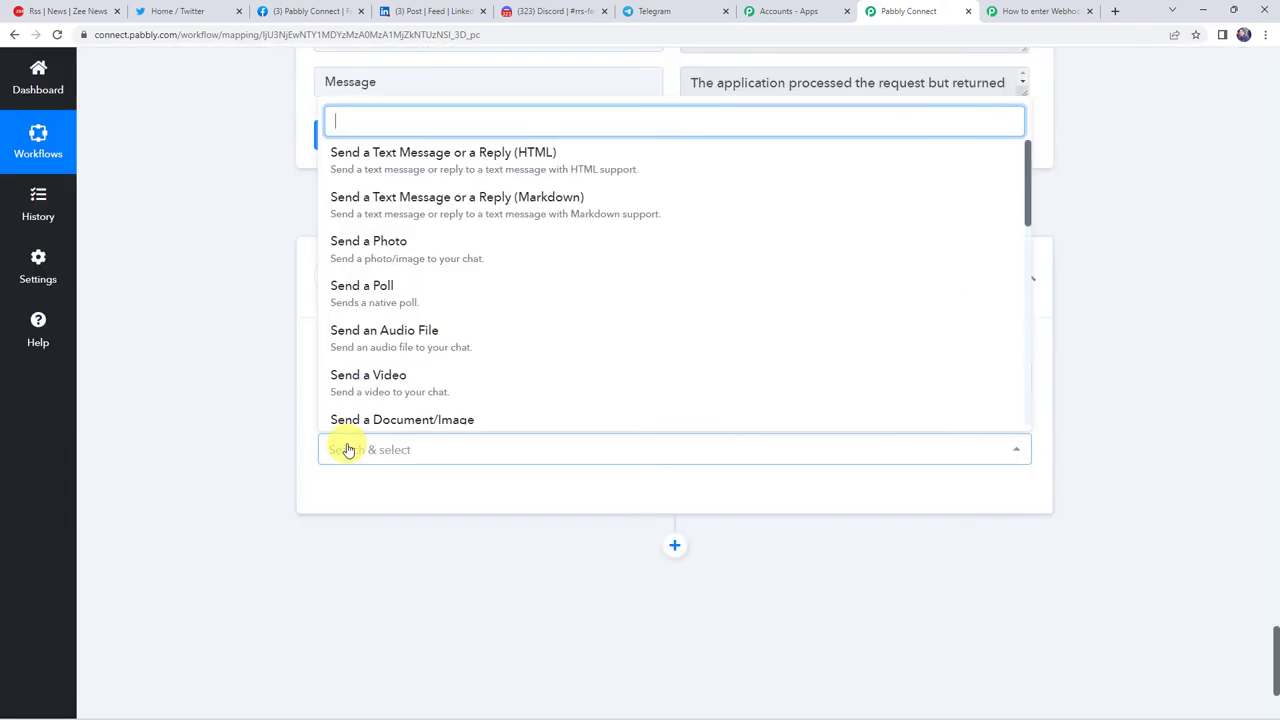
pyautogui.click(506, 160)
# Step: Review the token requirements for a new Telegram Bot connection, then connect with the existing Telegram Bot #130 connection
pyautogui.click(355, 496)
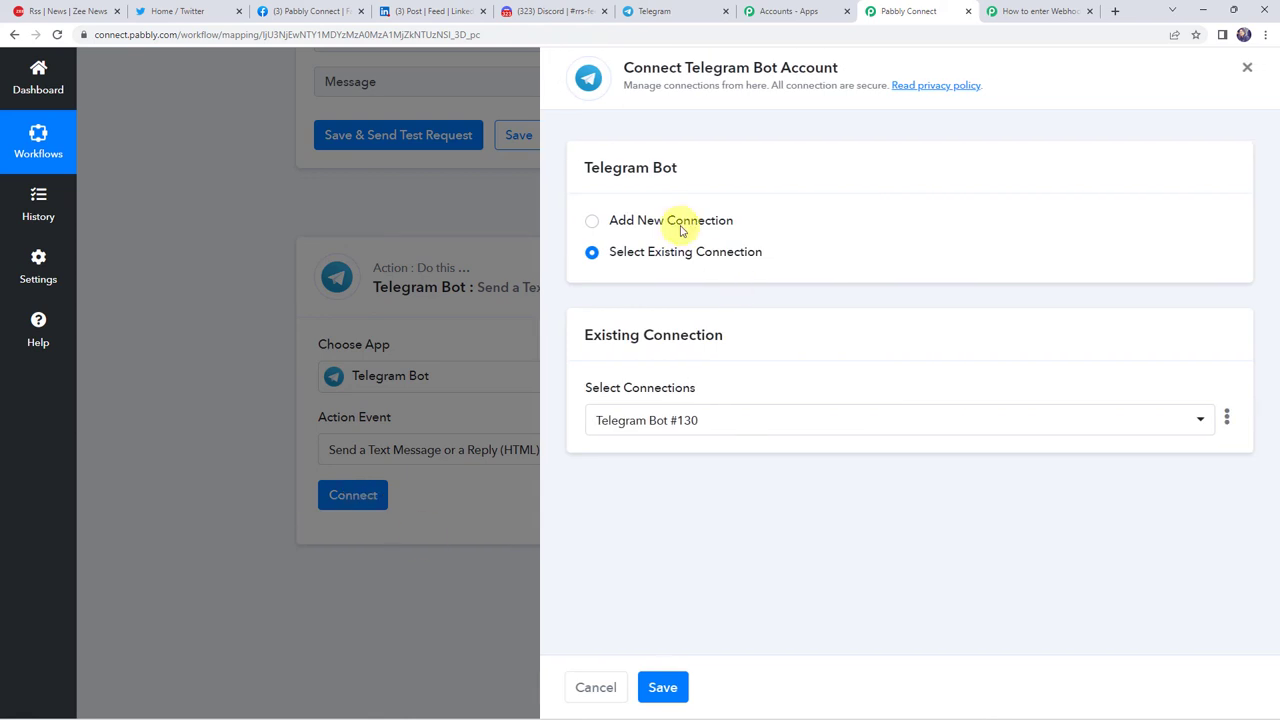
pyautogui.click(681, 228)
pyautogui.scroll(-1, 677, 226)
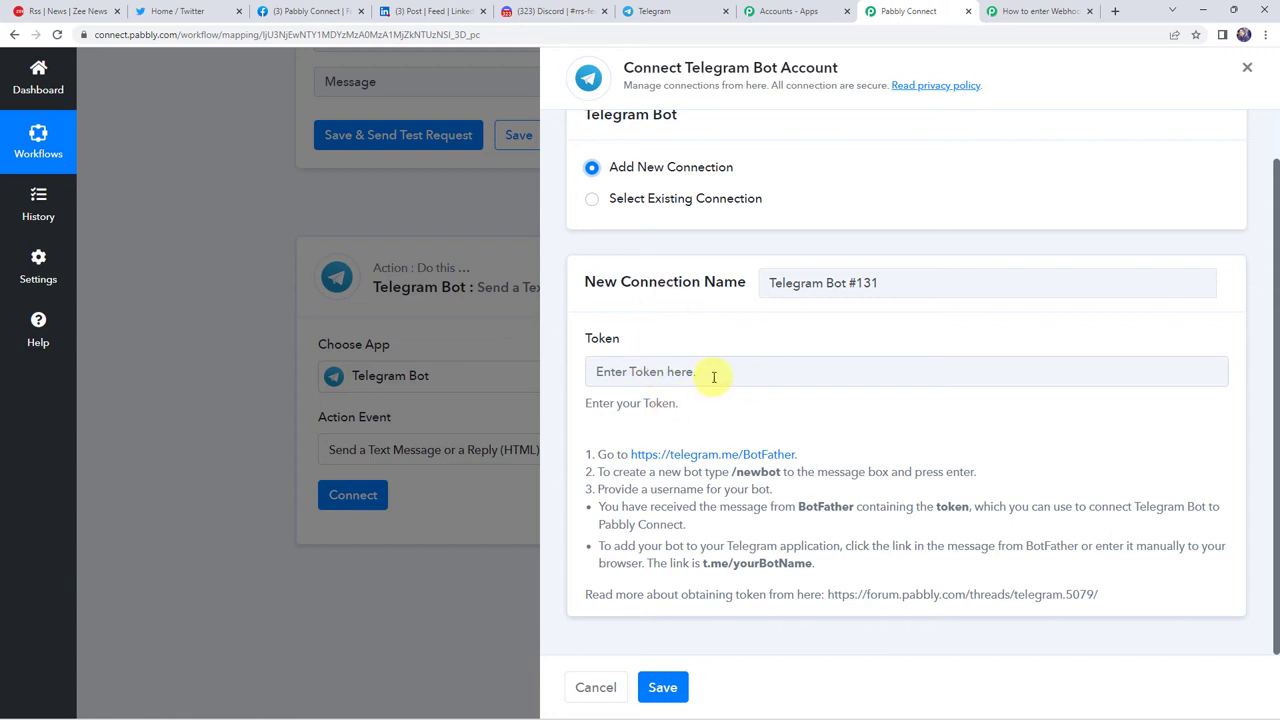
pyautogui.click(651, 199)
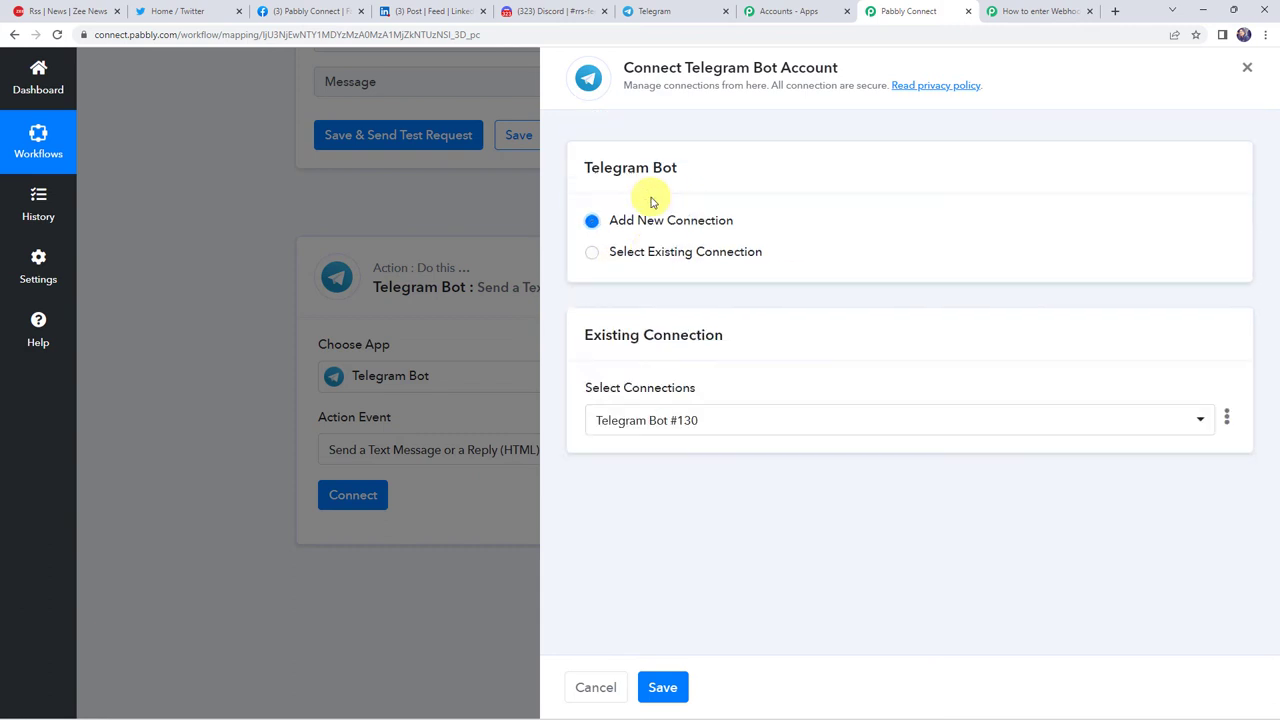
pyautogui.click(663, 687)
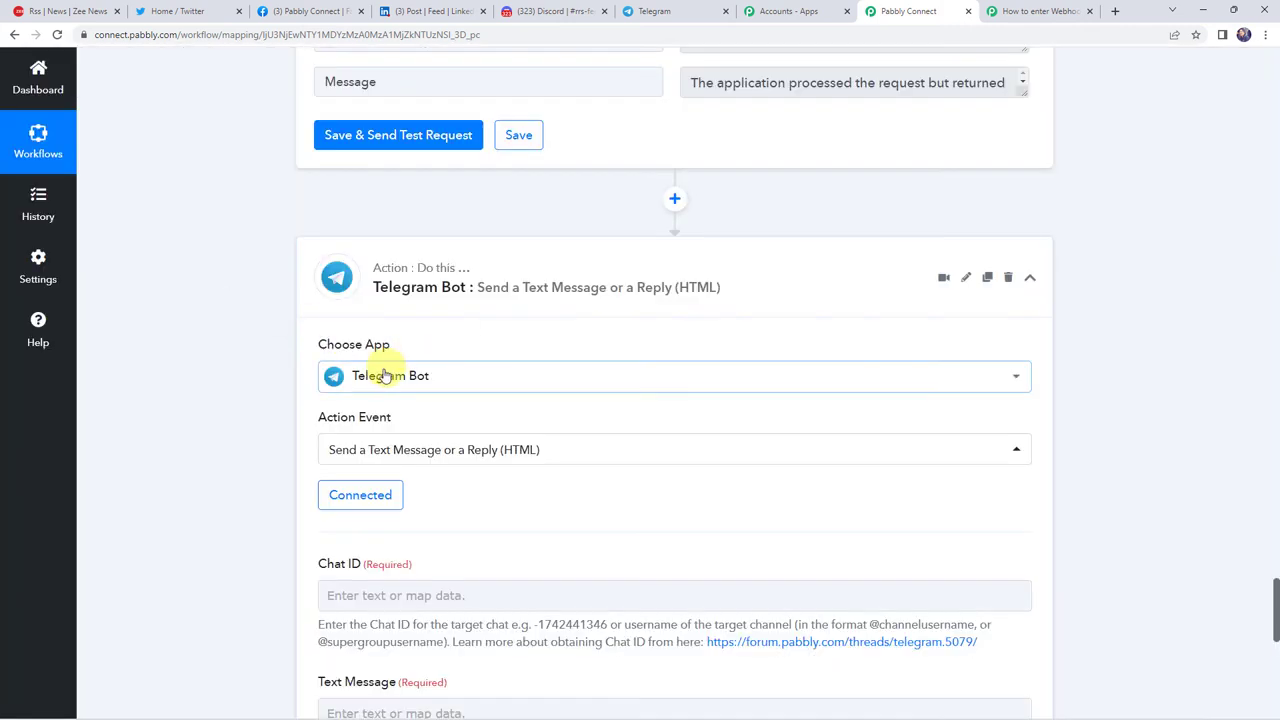
# Step: Switch to Telegram and copy the Pabbly Team group's chat ID digits from its web address
pyautogui.scroll(-3, 571, 480)
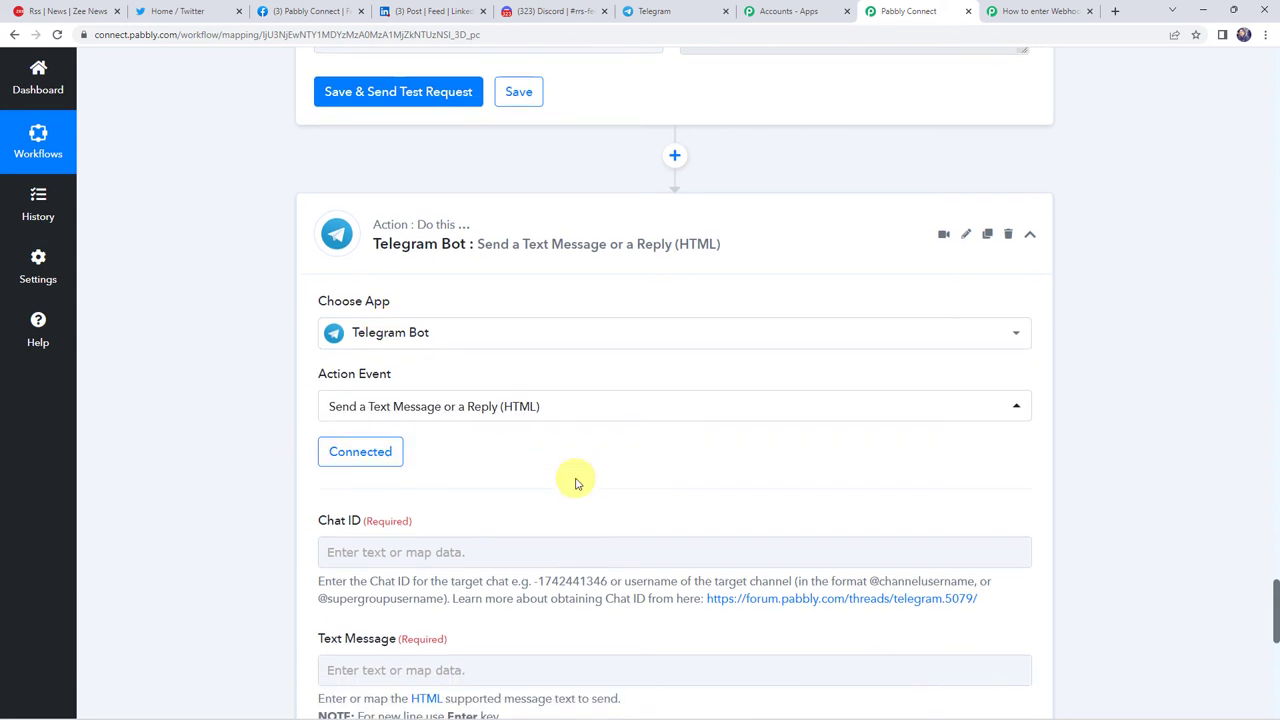
pyautogui.click(346, 326)
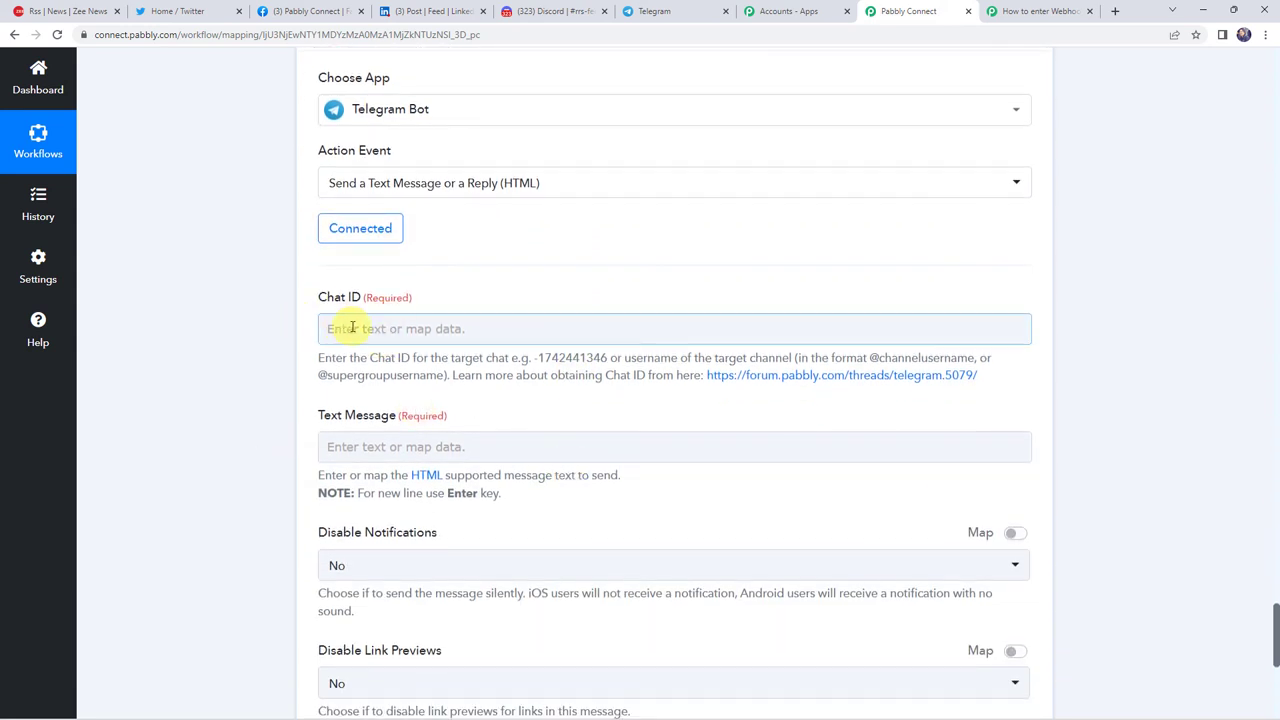
pyautogui.click(677, 11)
pyautogui.click(260, 36)
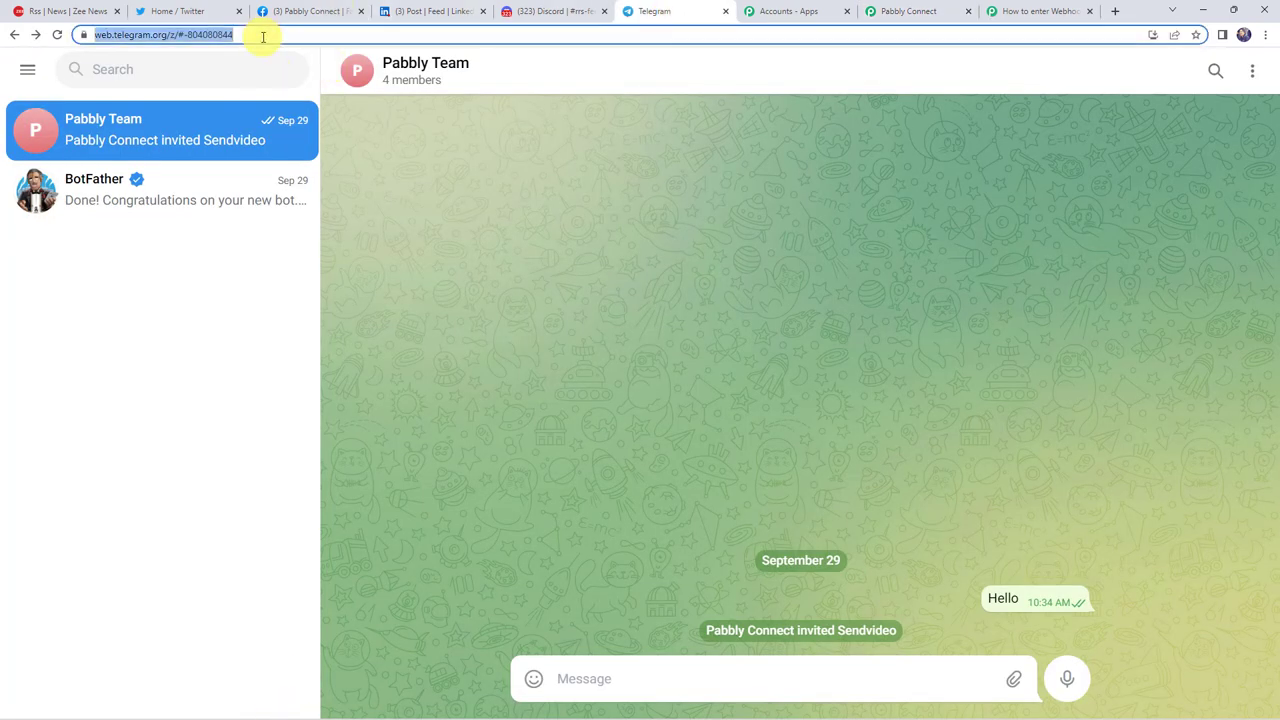
pyautogui.click(197, 35)
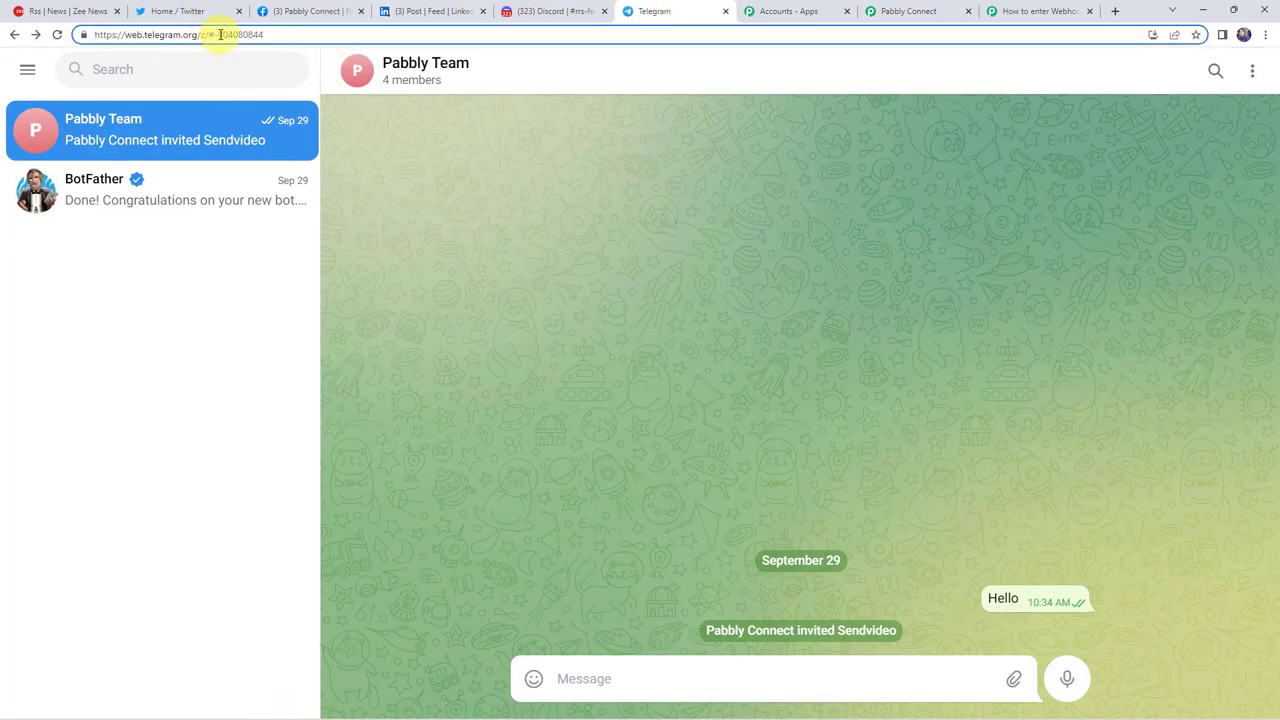
pyautogui.moveTo(218, 34); pyautogui.dragTo(314, 34)
pyautogui.hotkey('ctrl', 'c')
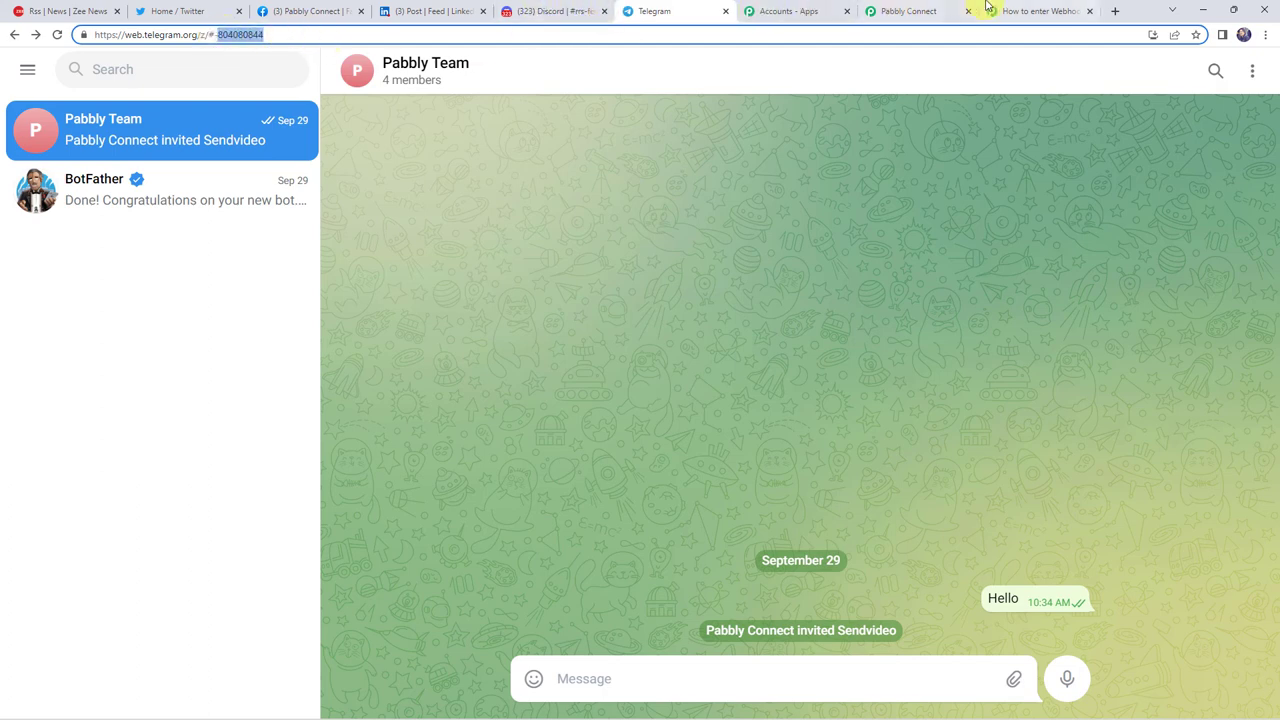
# Step: Paste the copied group chat ID into the Chat ID field of Pabbly Connect's Telegram action and prefix it with a minus sign
pyautogui.click(912, 12)
pyautogui.click(384, 326)
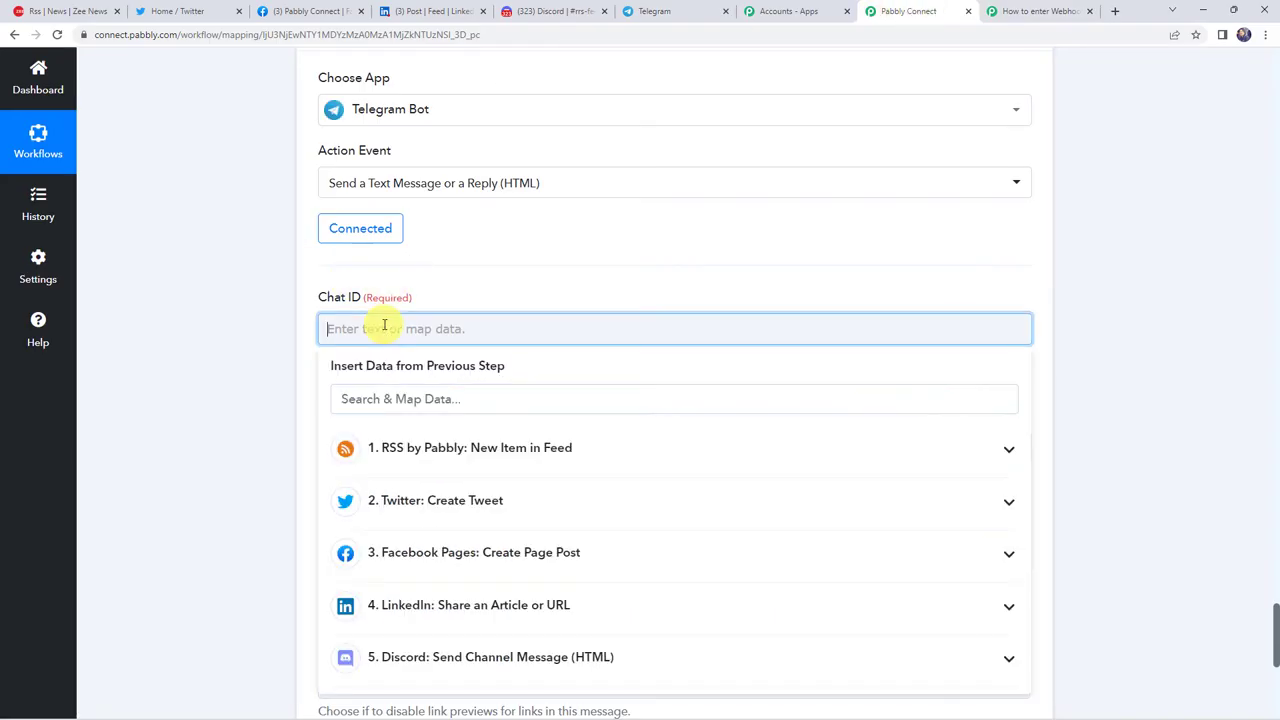
pyautogui.hotkey('ctrl', 'v')
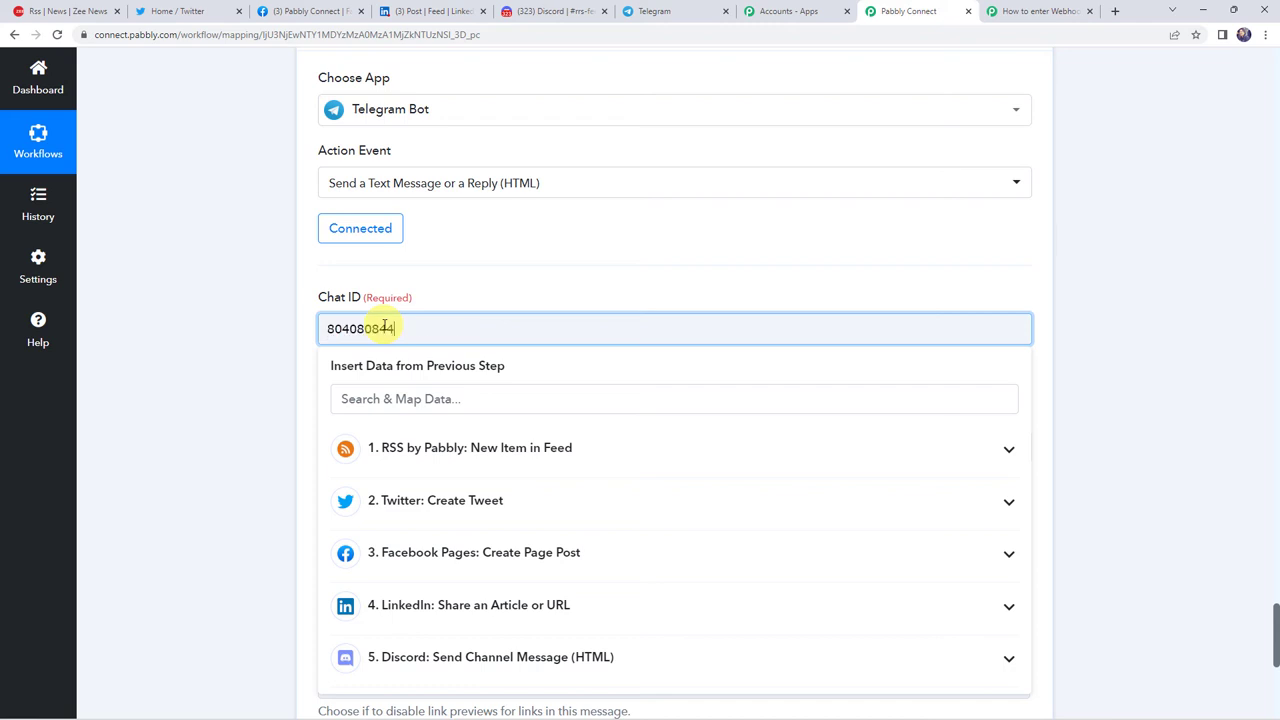
pyautogui.click(328, 326)
pyautogui.write('-')
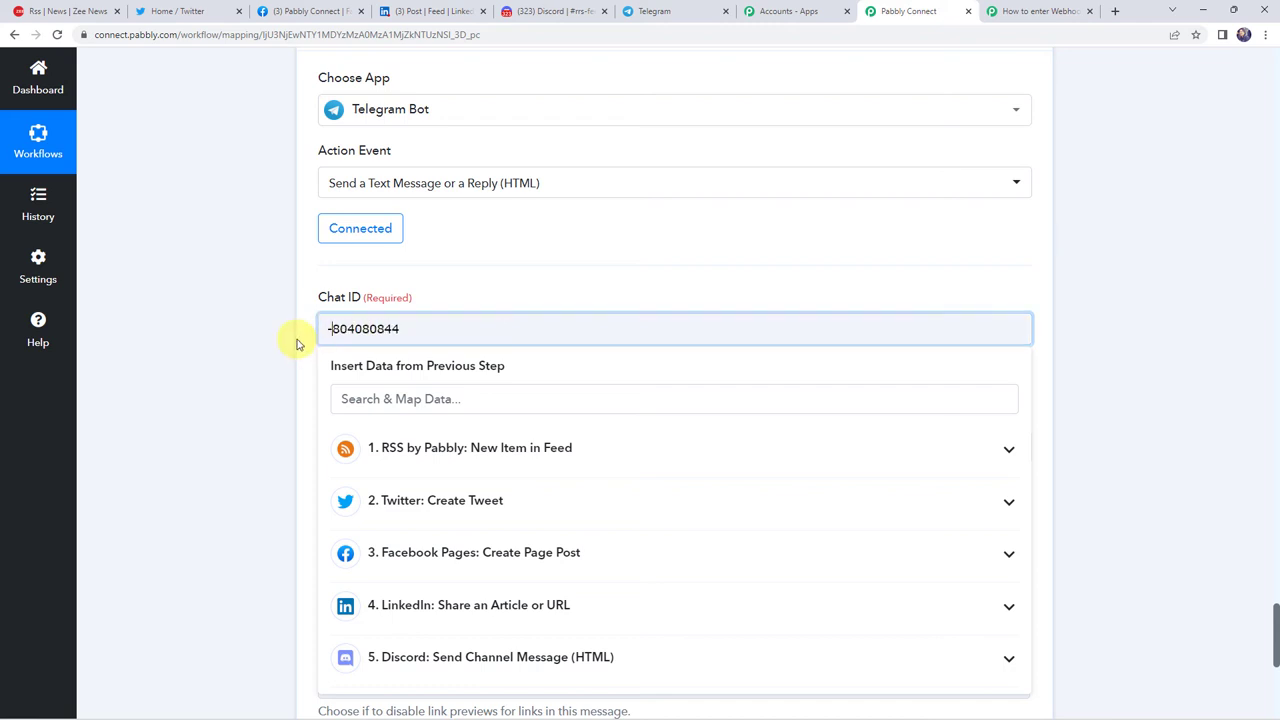
pyautogui.click(295, 343)
# Step: Start the Telegram text message with "Bresking News:" and map the Title from the RSS trigger after it
pyautogui.click(340, 449)
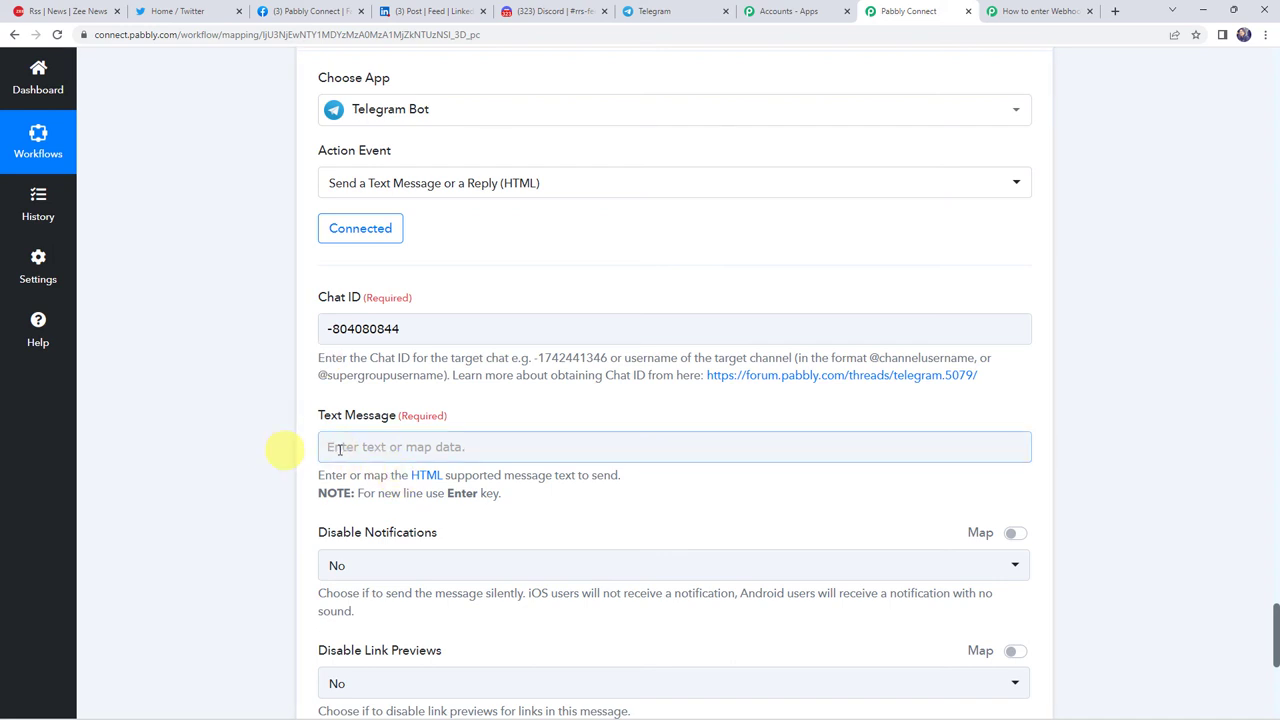
pyautogui.scroll(-2, 271, 429)
pyautogui.click(337, 311)
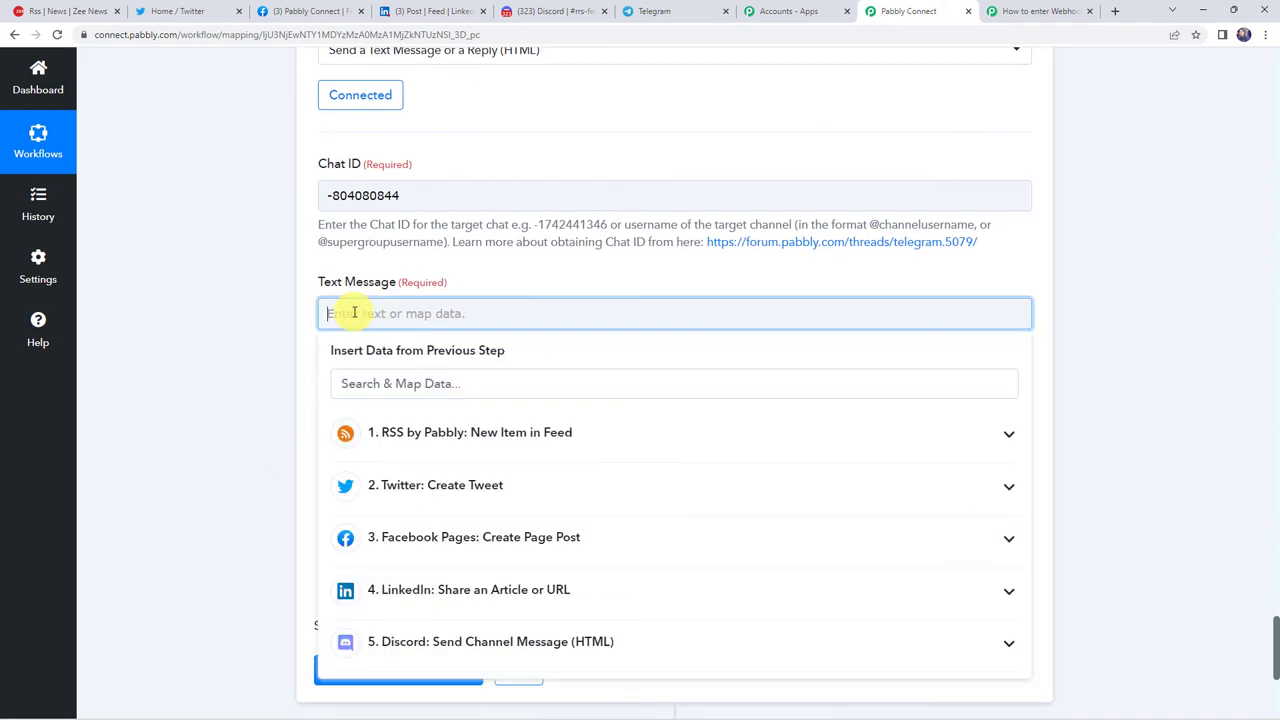
pyautogui.write('Bresking News:')
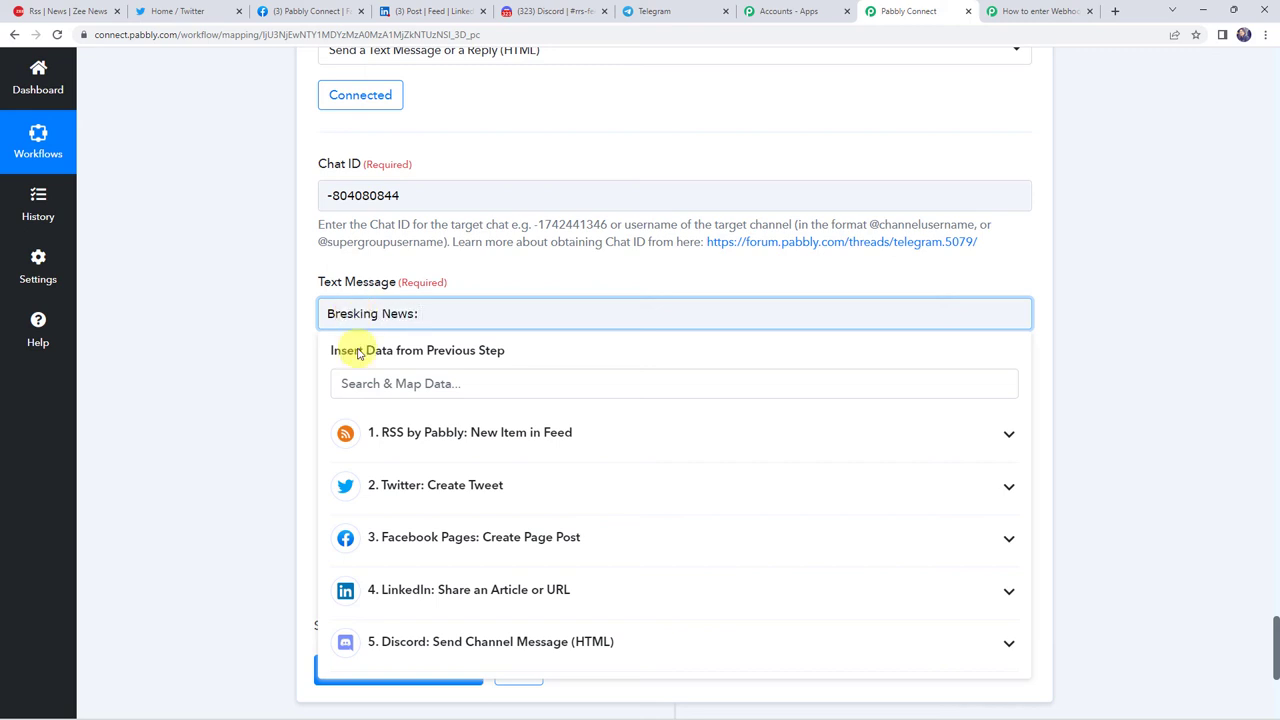
pyautogui.click(343, 432)
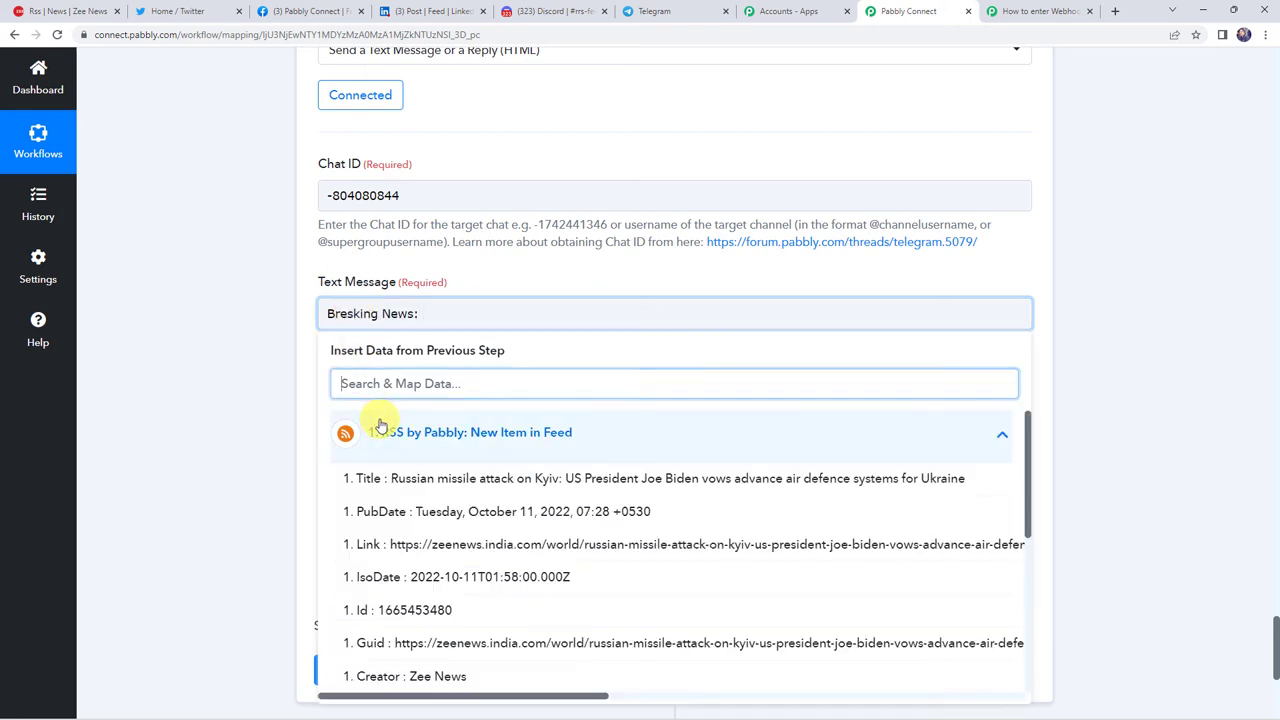
pyautogui.click(400, 471)
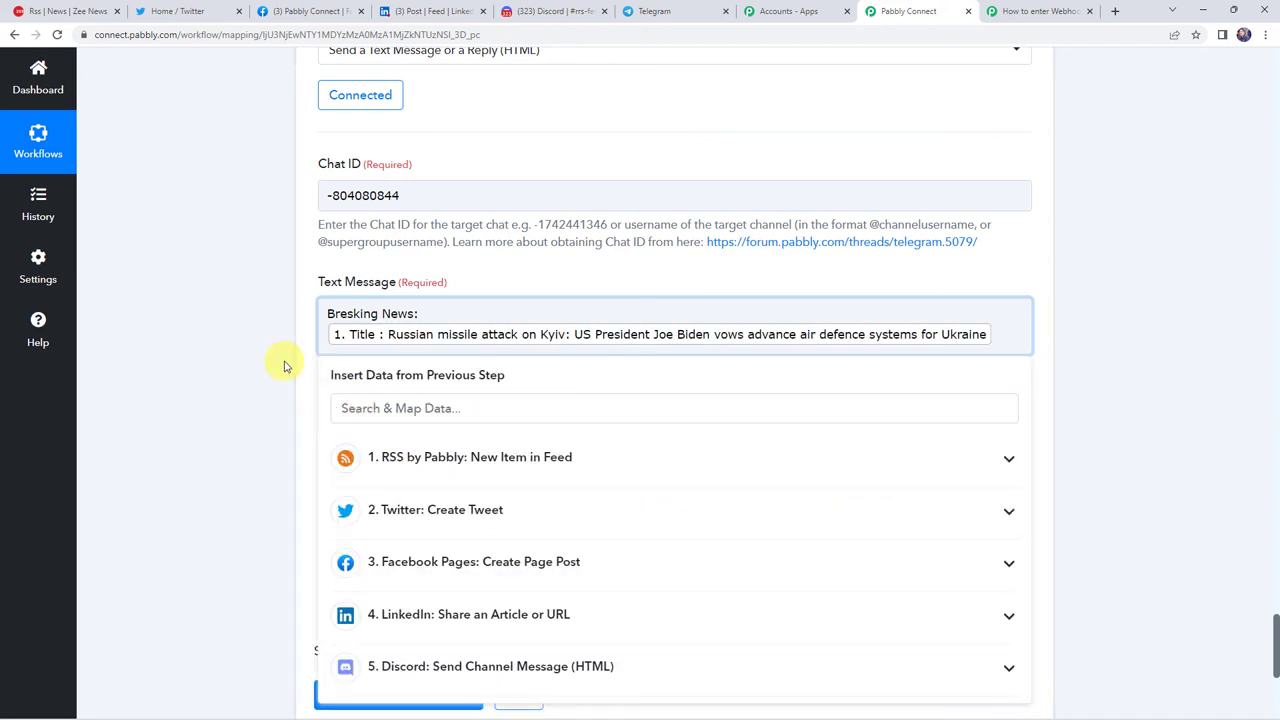
# Step: Add a "Link:" line with the RSS item's Link mapped to the Telegram message, and correct its heading to "Breaking News:"
pyautogui.press('Return')
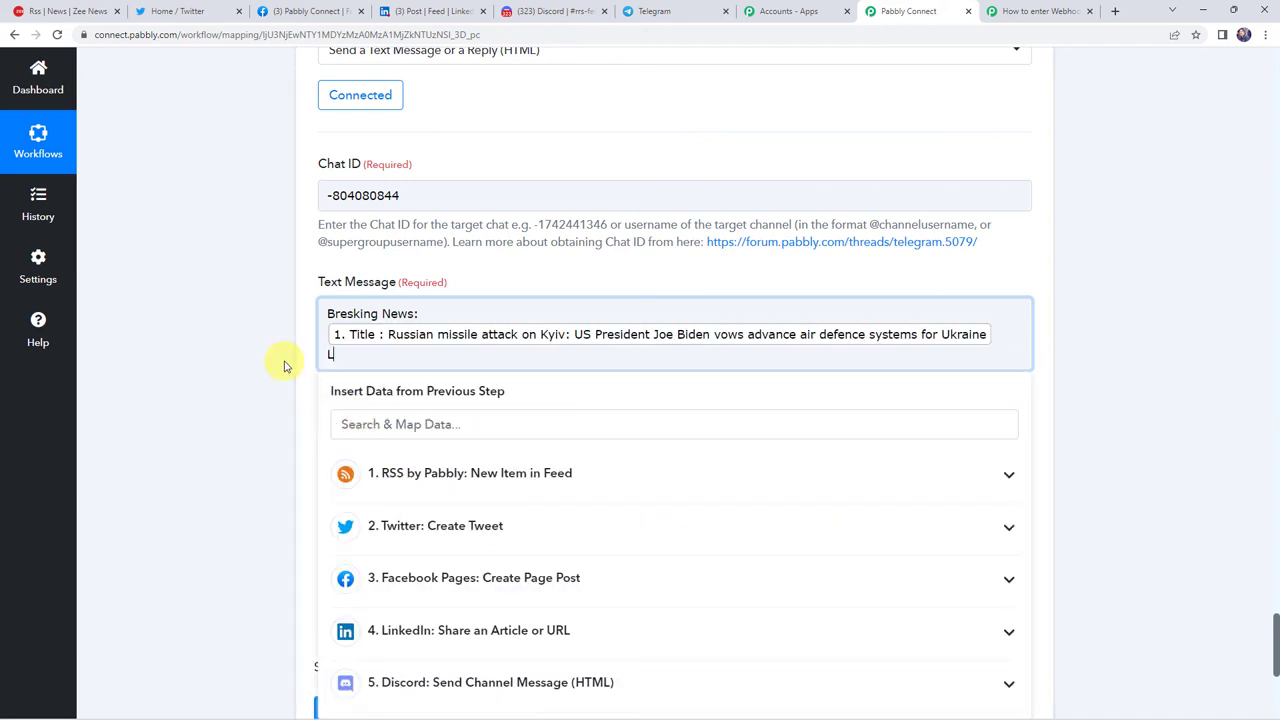
pyautogui.click(400, 474)
pyautogui.click(400, 582)
pyautogui.click(368, 314)
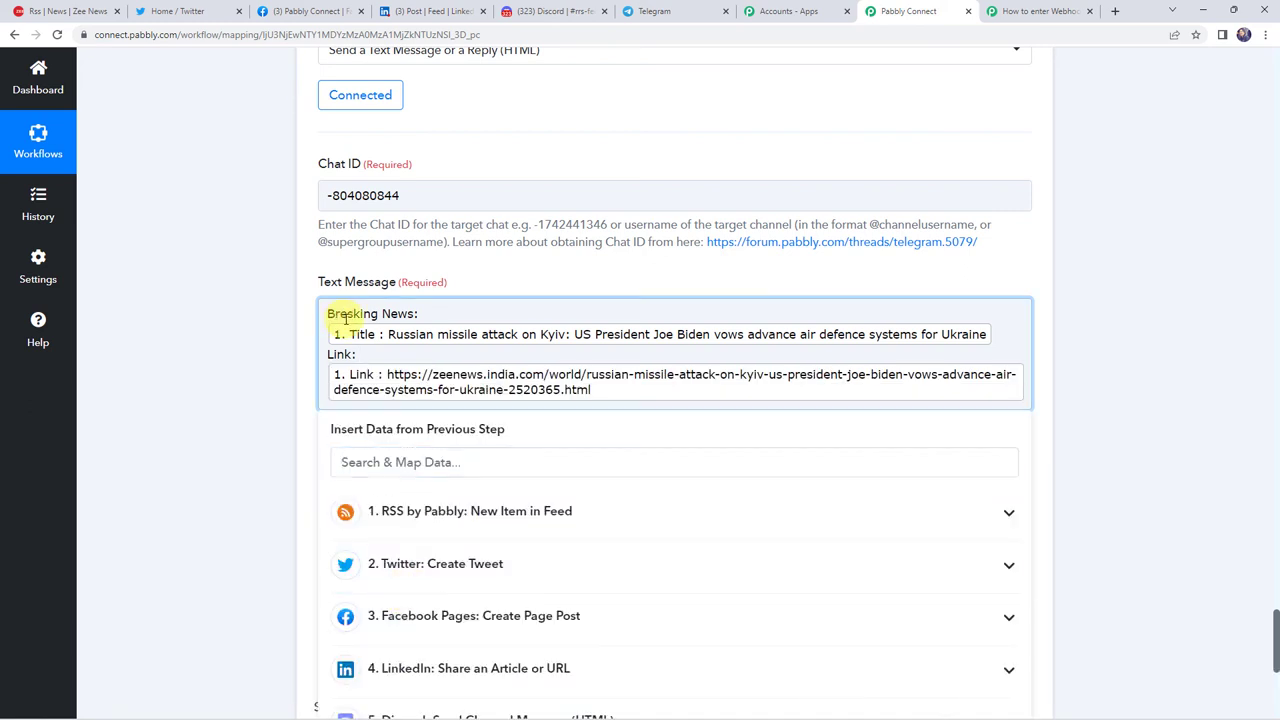
pyautogui.press('BackSpace')
pyautogui.write('a')
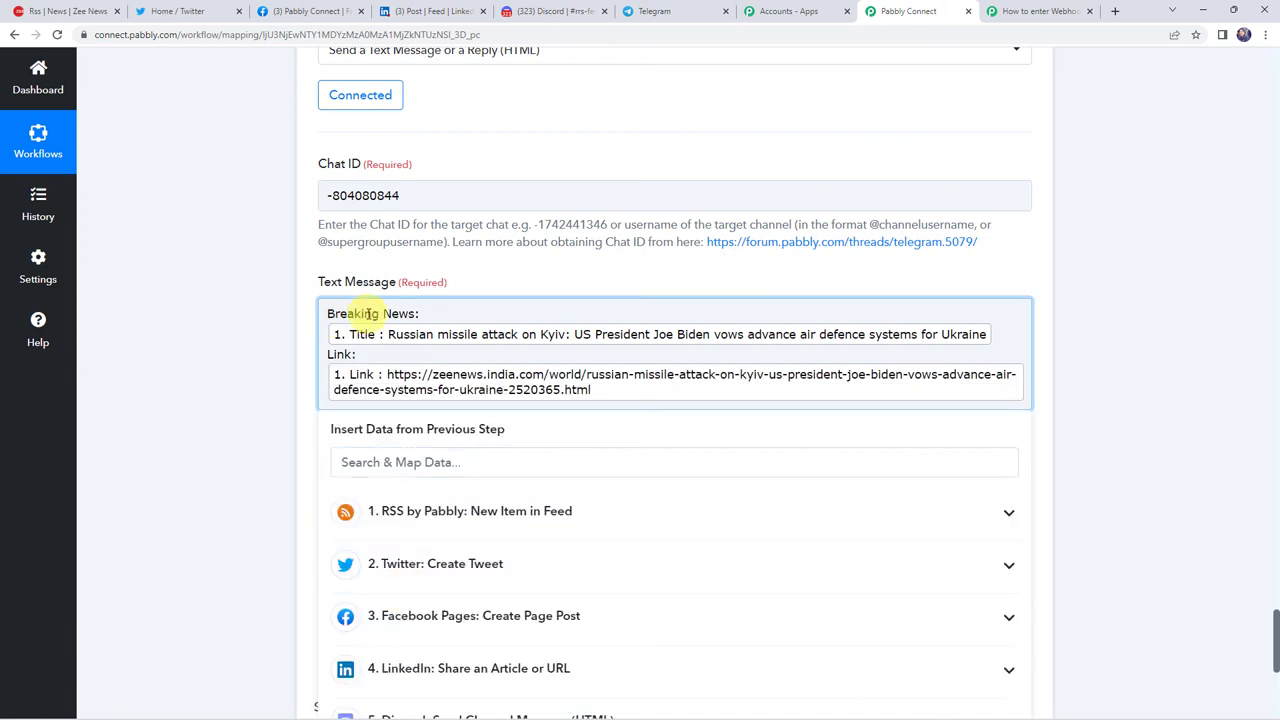
pyautogui.click(248, 362)
# Step: Set Disable Notifications to No, then save the Telegram action and send its test request
pyautogui.scroll(-2, 343, 334)
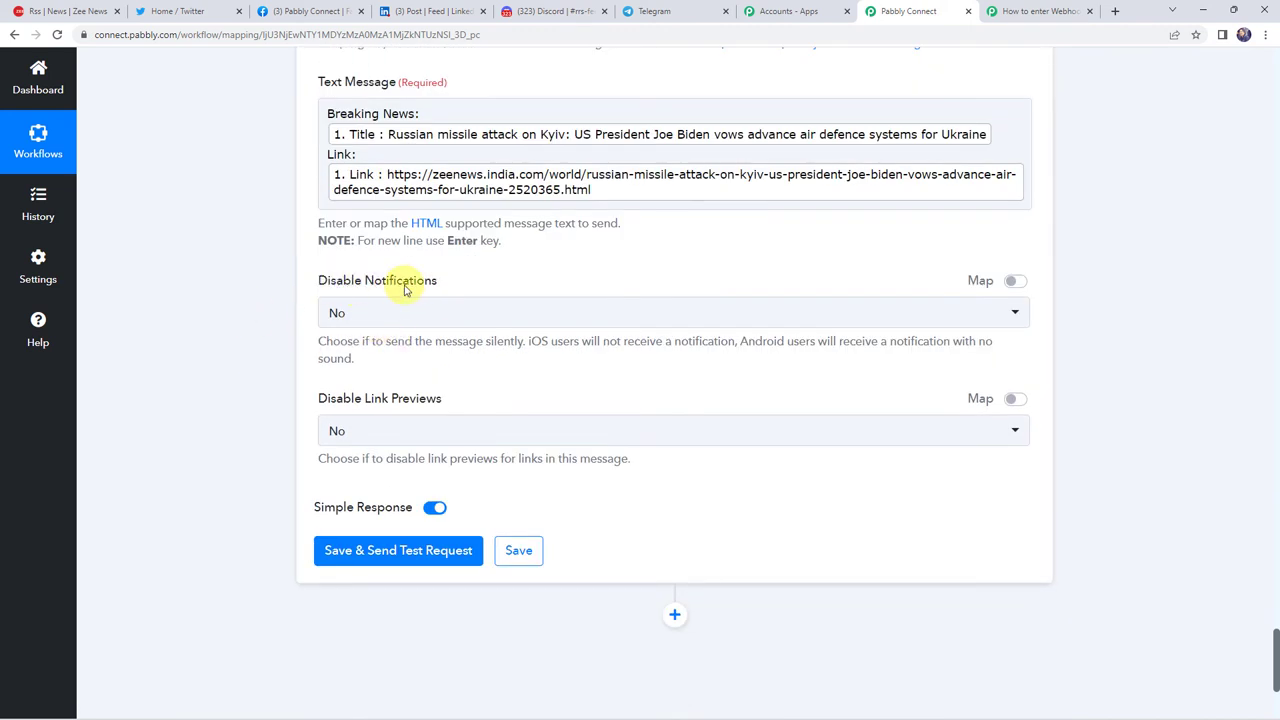
pyautogui.click(366, 320)
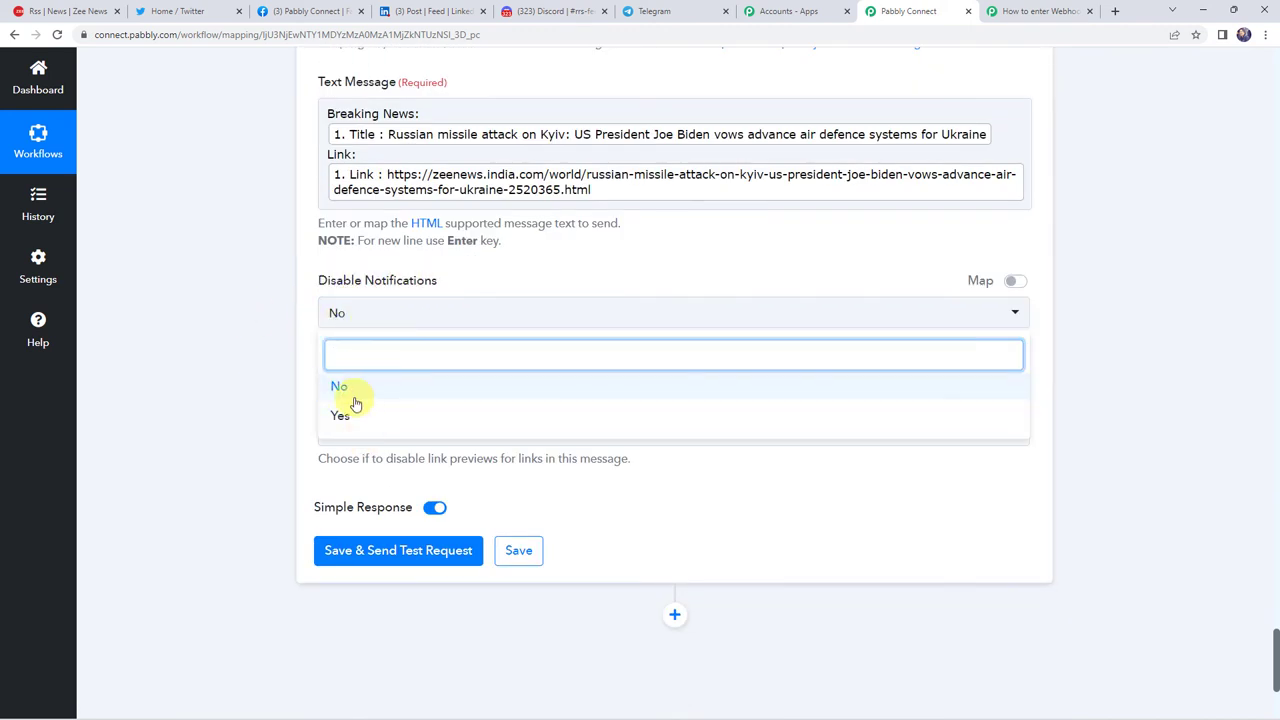
pyautogui.click(349, 389)
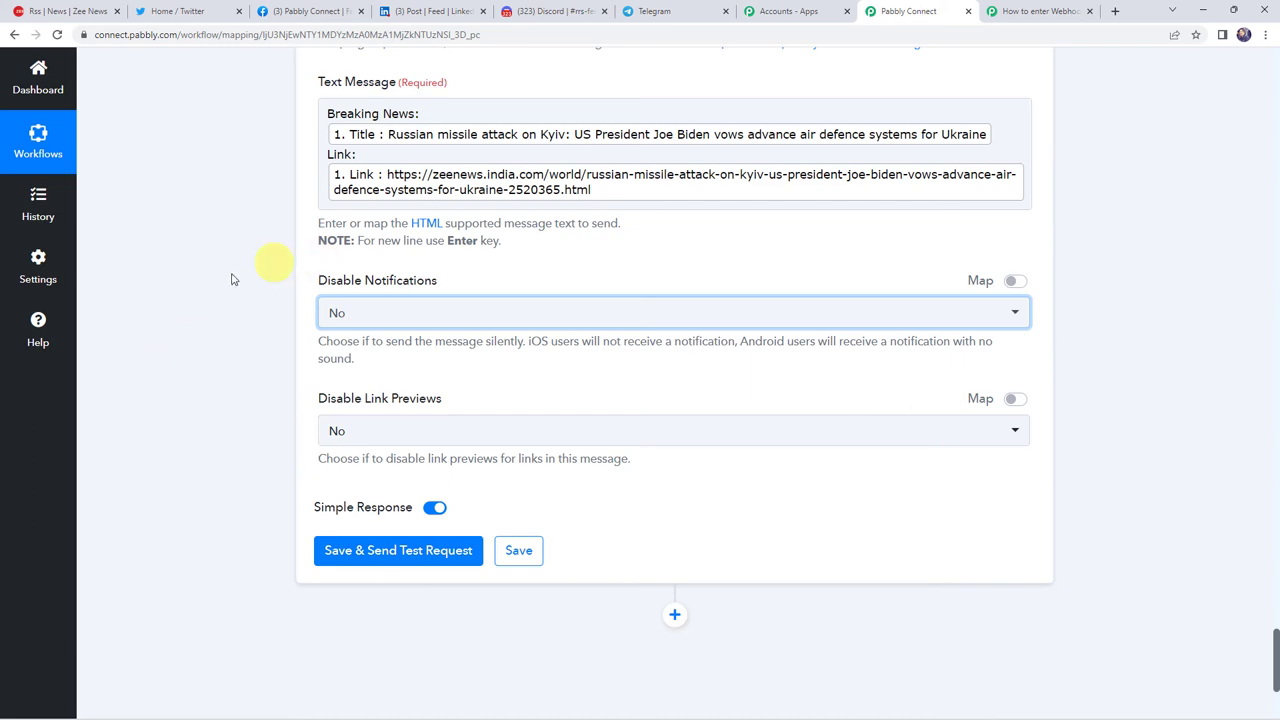
pyautogui.click(351, 551)
pyautogui.scroll(-2, 157, 437)
pyautogui.scroll(-1, 157, 437)
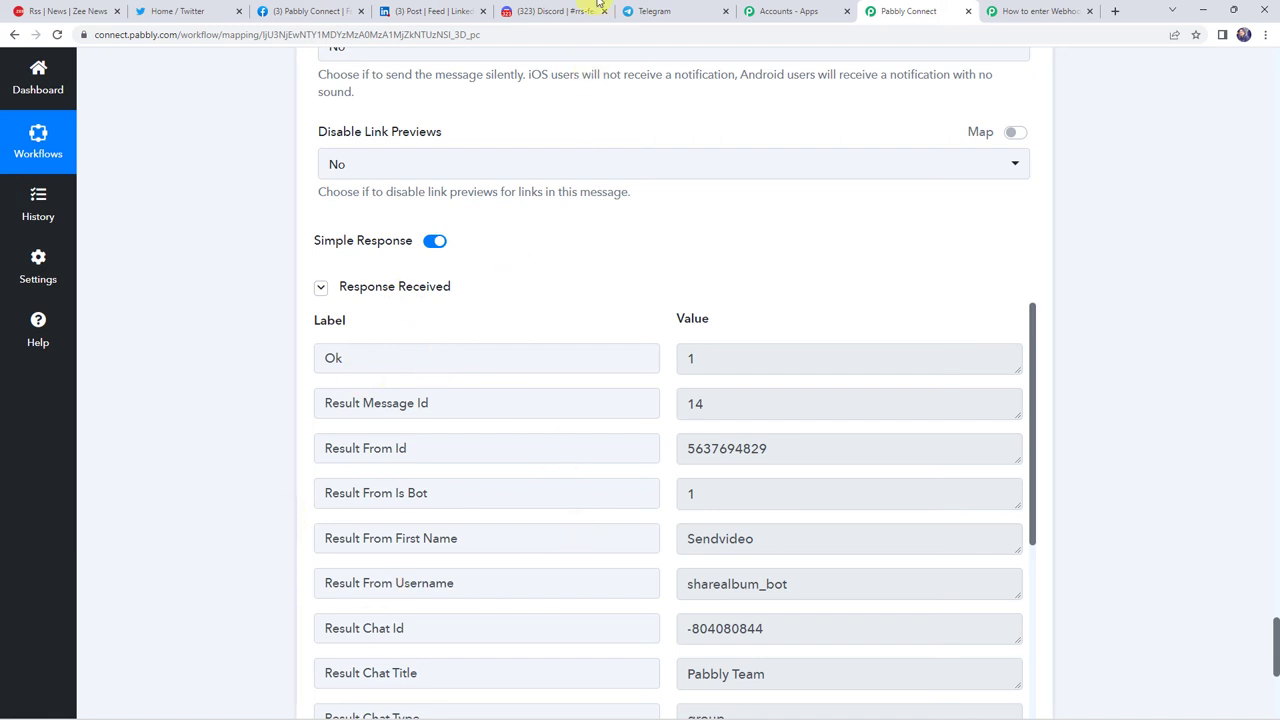
# Step: Check the test message in Telegram's Pabbly Team group, then return to Pabbly Connect and save the Telegram action
pyautogui.click(652, 10)
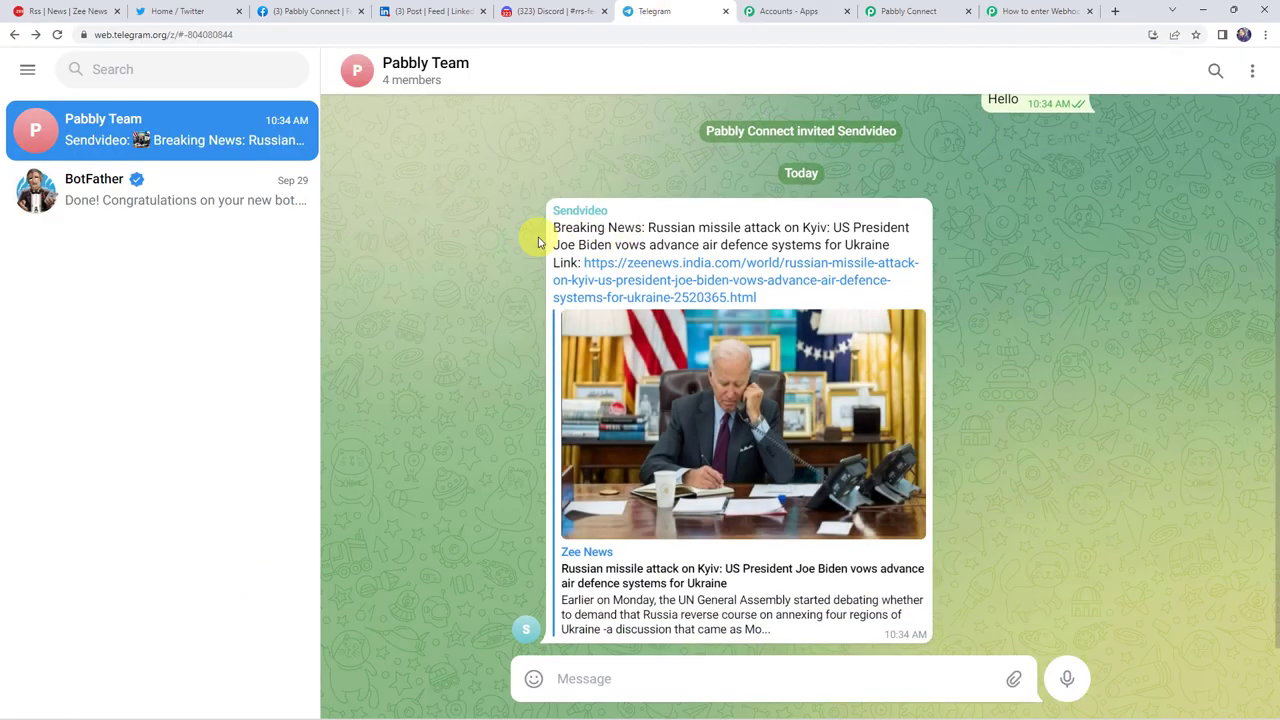
pyautogui.moveTo(553, 228); pyautogui.dragTo(781, 229)
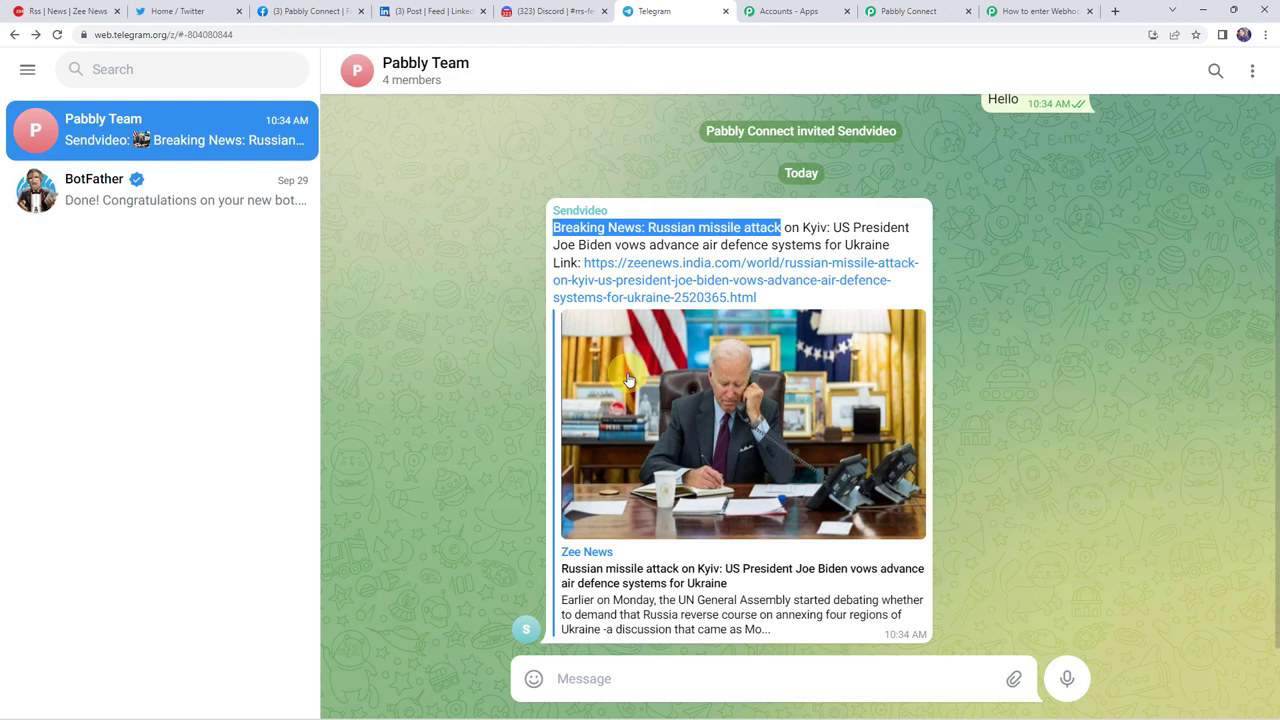
pyautogui.click(920, 10)
pyautogui.scroll(-1, 250, 410)
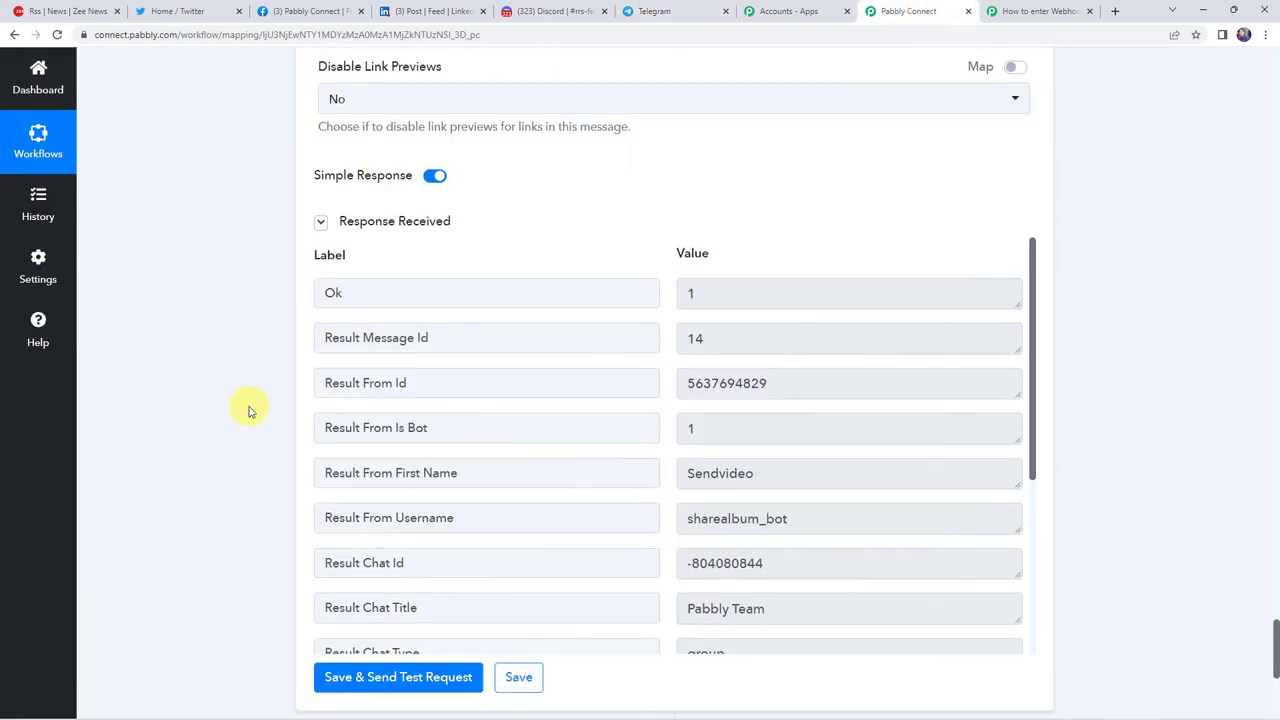
pyautogui.scroll(-2, 250, 410)
pyautogui.click(518, 542)
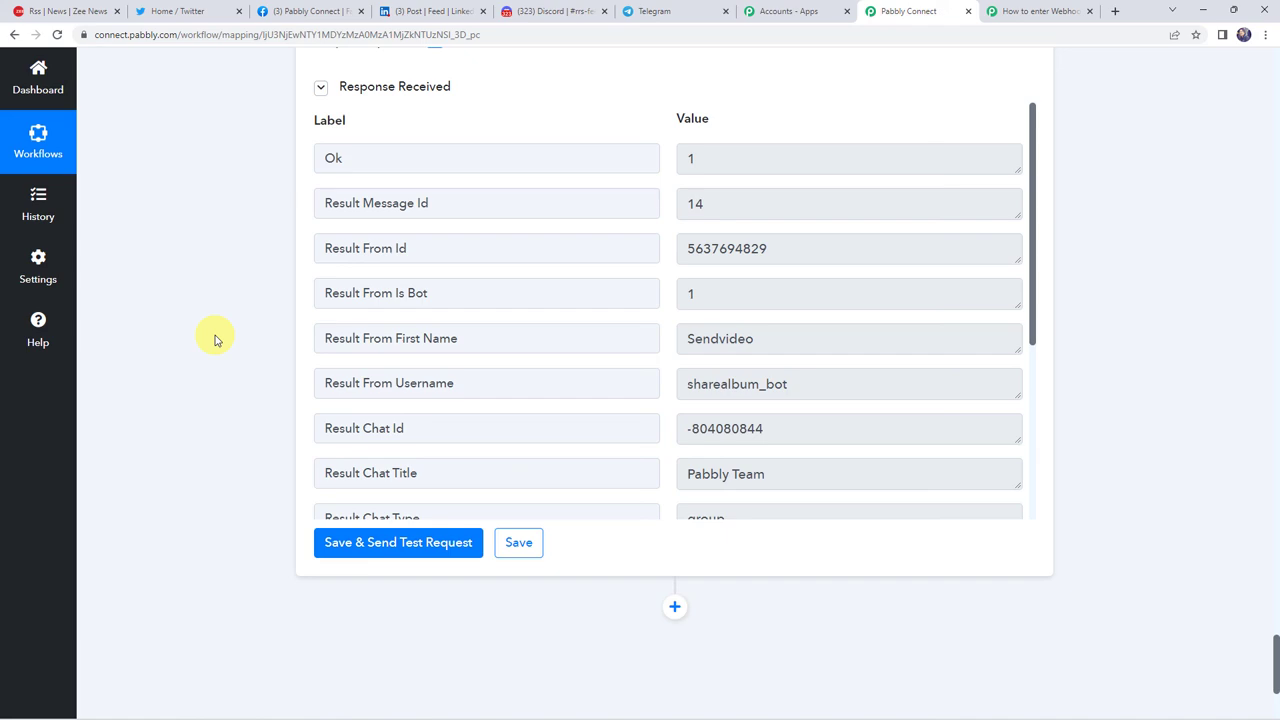
# Step: Collapse all workflow steps from the Telegram Bot action up through Discord, LinkedIn, Facebook Pages and Twitter to the RSS trigger
pyautogui.scroll(10, 213, 338)
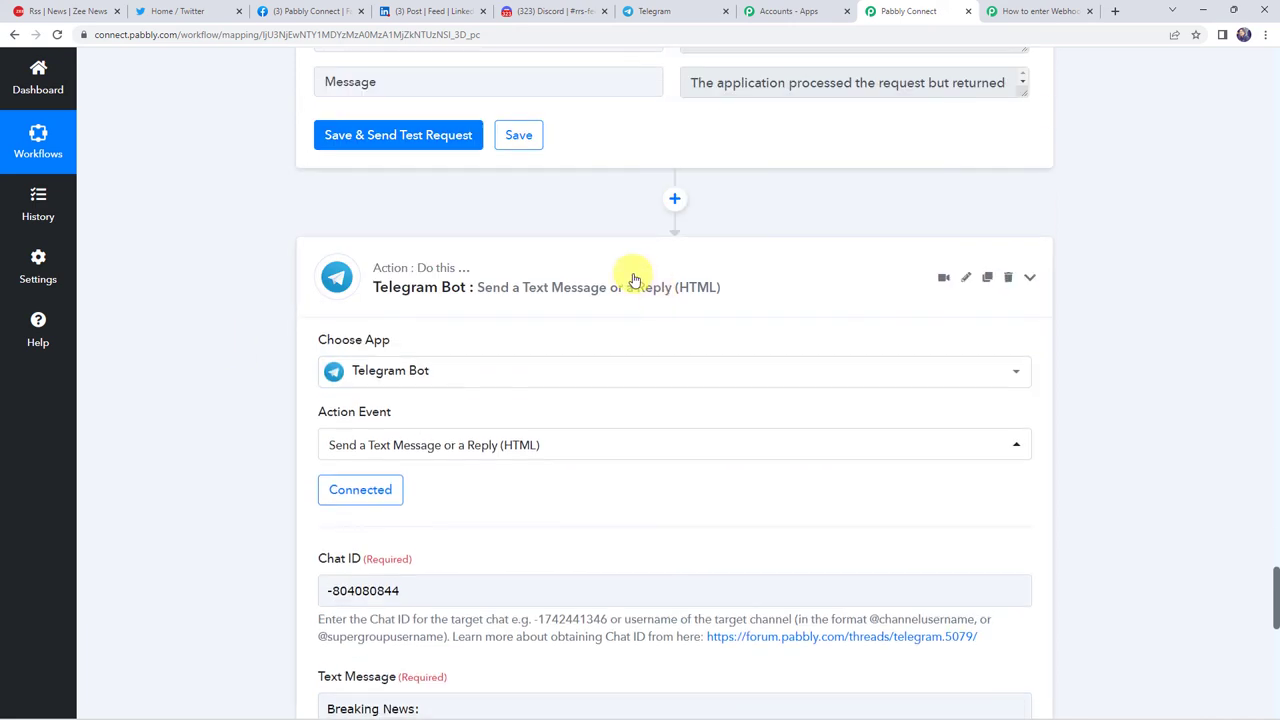
pyautogui.click(630, 270)
pyautogui.scroll(7, 632, 272)
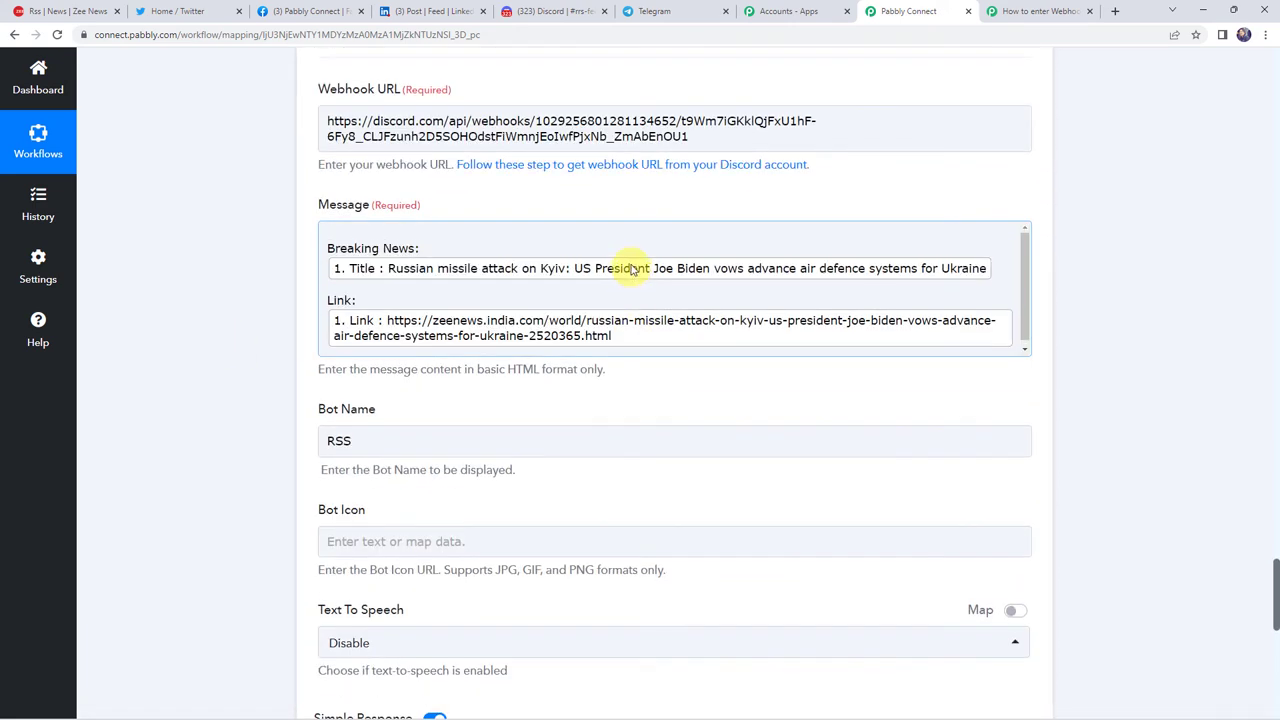
pyautogui.scroll(4, 580, 260)
pyautogui.click(607, 228)
pyautogui.scroll(12, 604, 226)
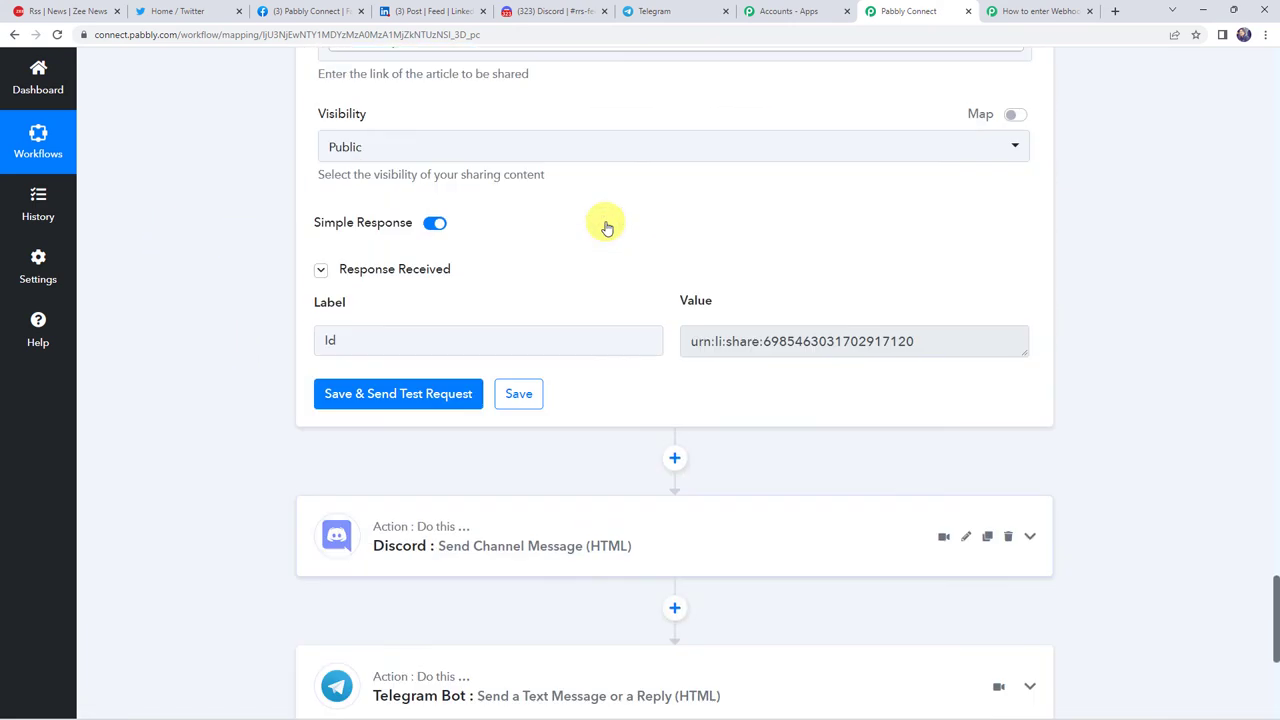
pyautogui.click(604, 221)
pyautogui.scroll(10, 605, 219)
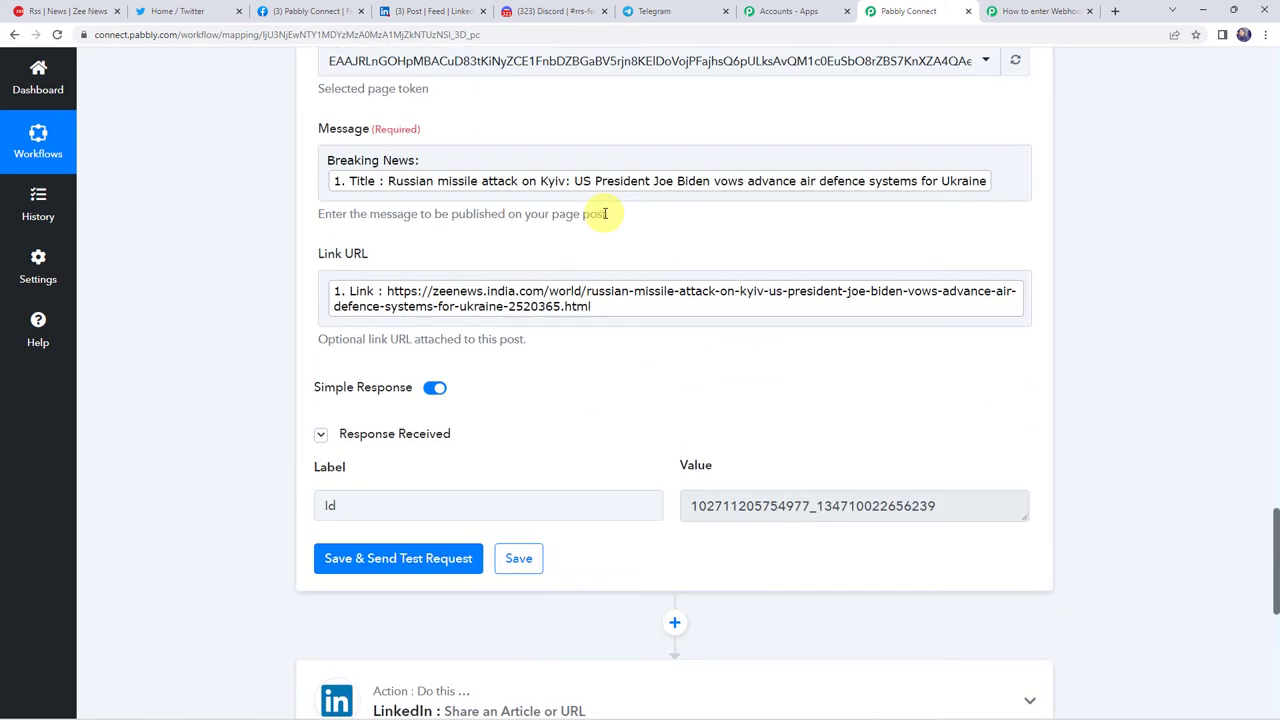
pyautogui.click(604, 216)
pyautogui.scroll(10, 604, 214)
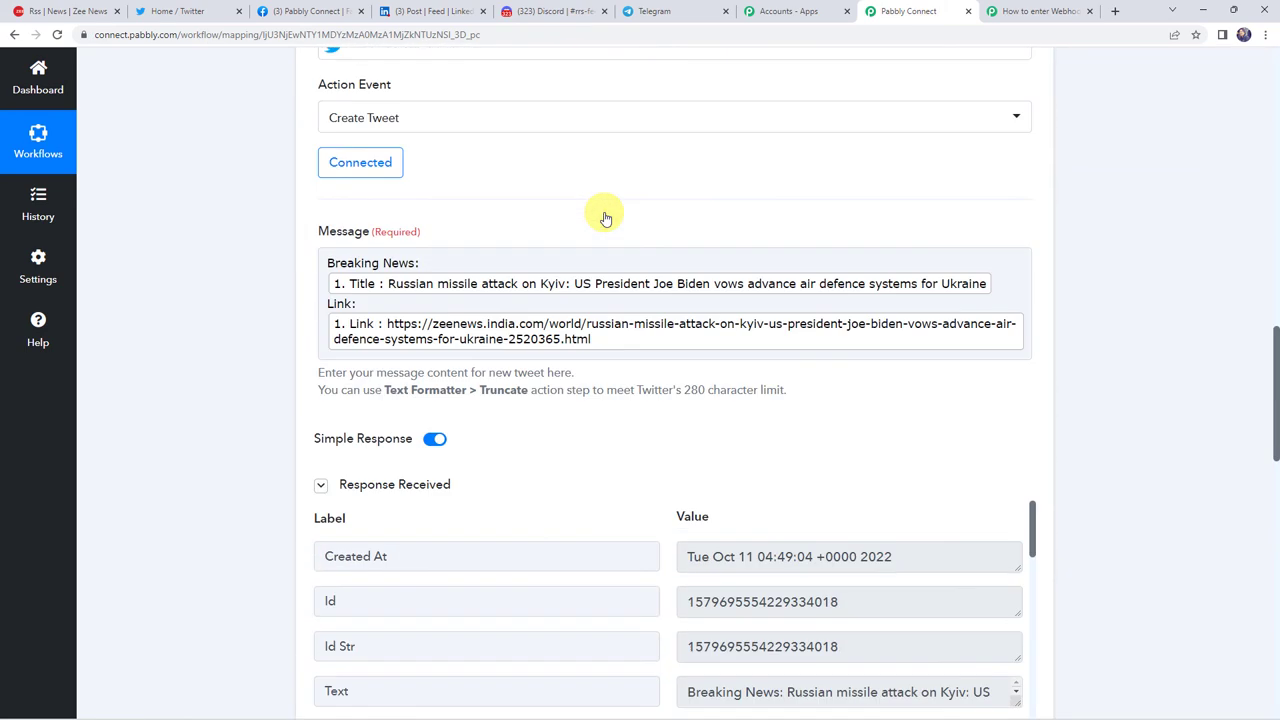
pyautogui.click(606, 211)
pyautogui.scroll(15, 604, 210)
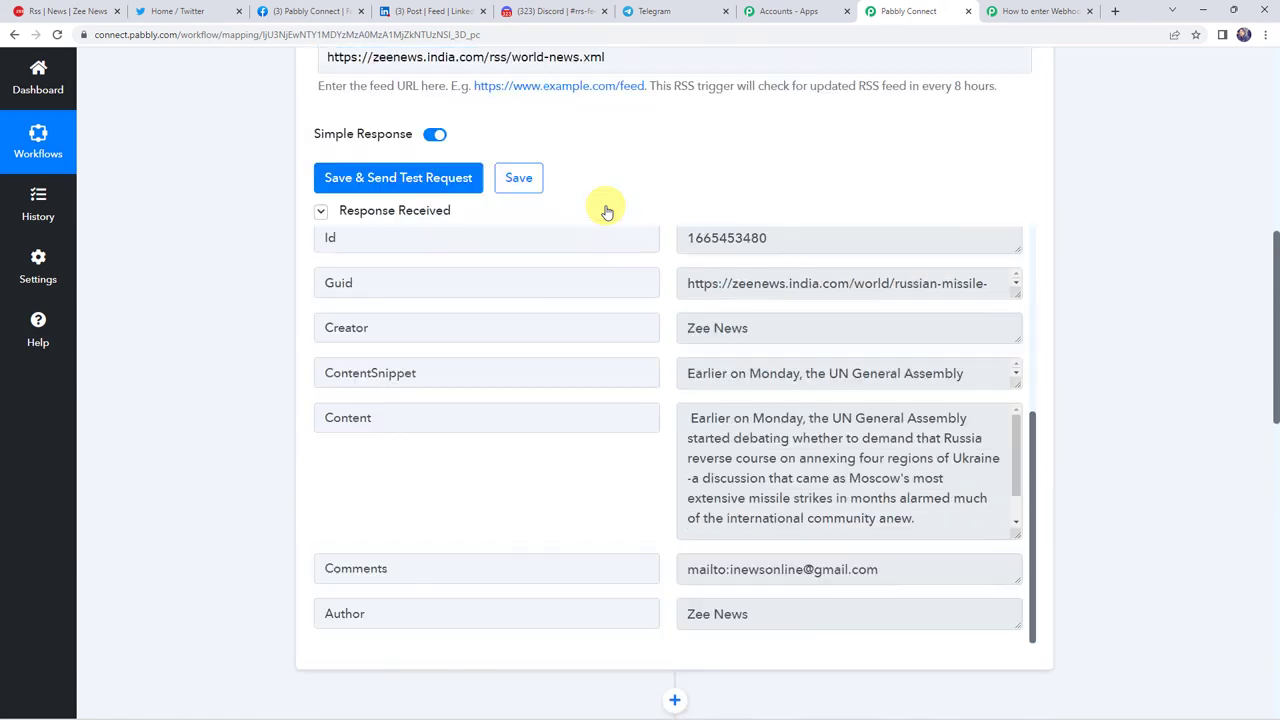
pyautogui.click(660, 270)
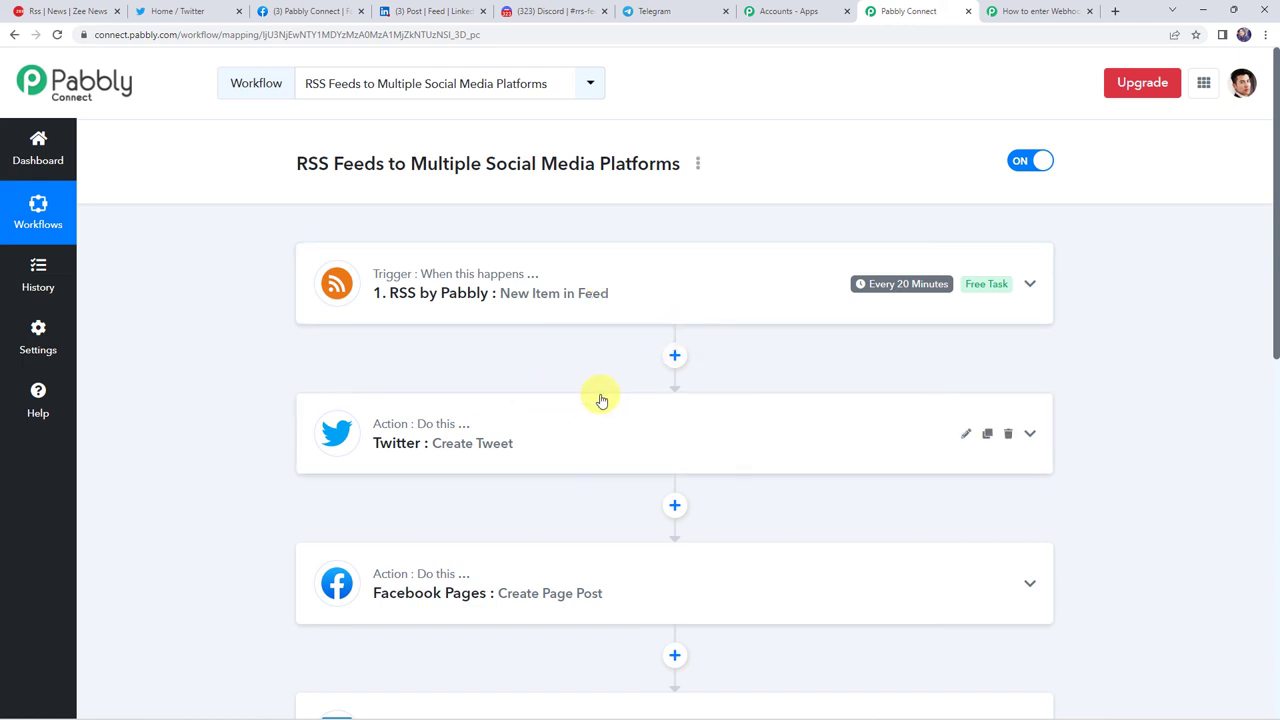
# Step: Review the order of the collapsed workflow, from the RSS trigger to the Telegram Bot action
pyautogui.scroll(-2, 495, 455)
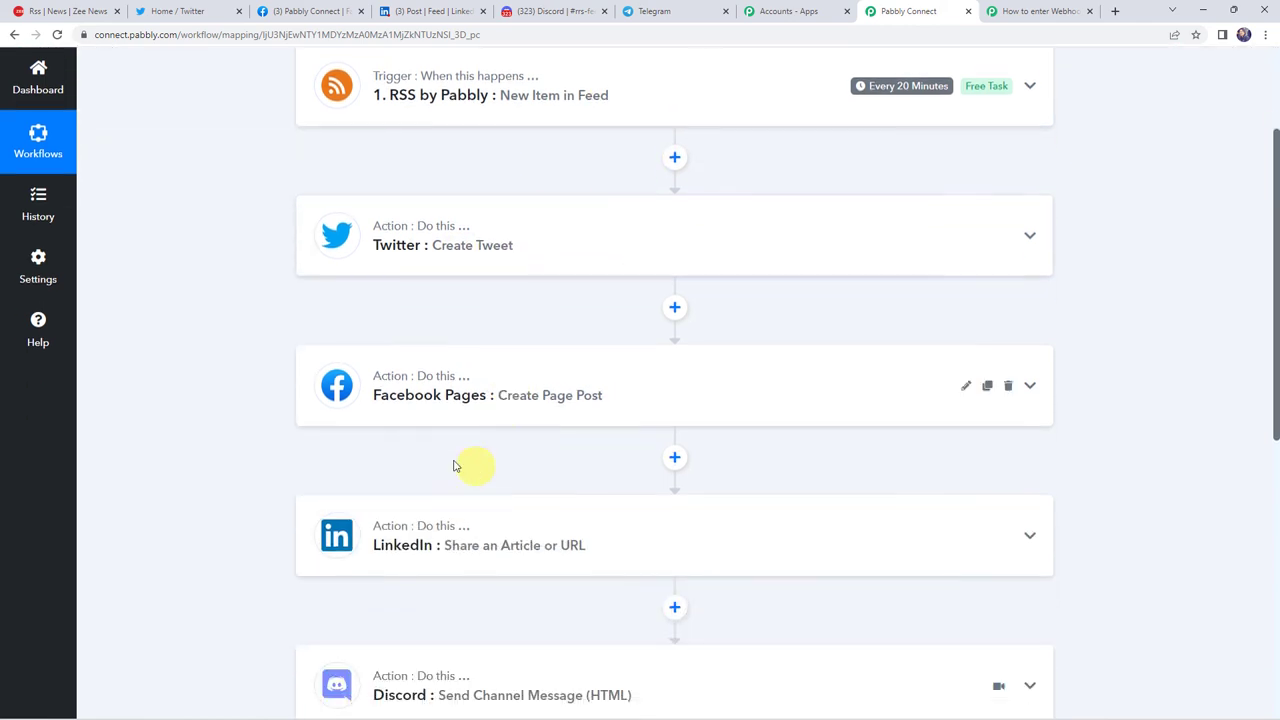
pyautogui.scroll(-2, 514, 523)
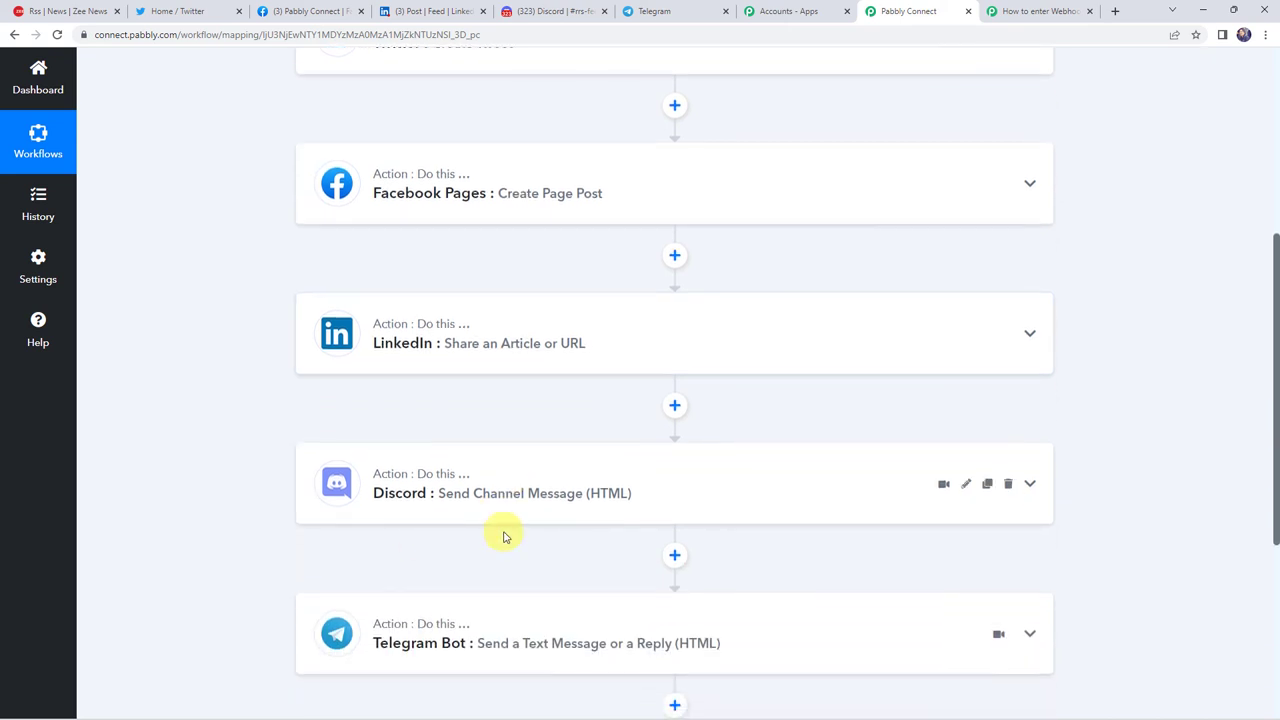
pyautogui.scroll(-1, 514, 568)
pyautogui.scroll(5, 475, 513)
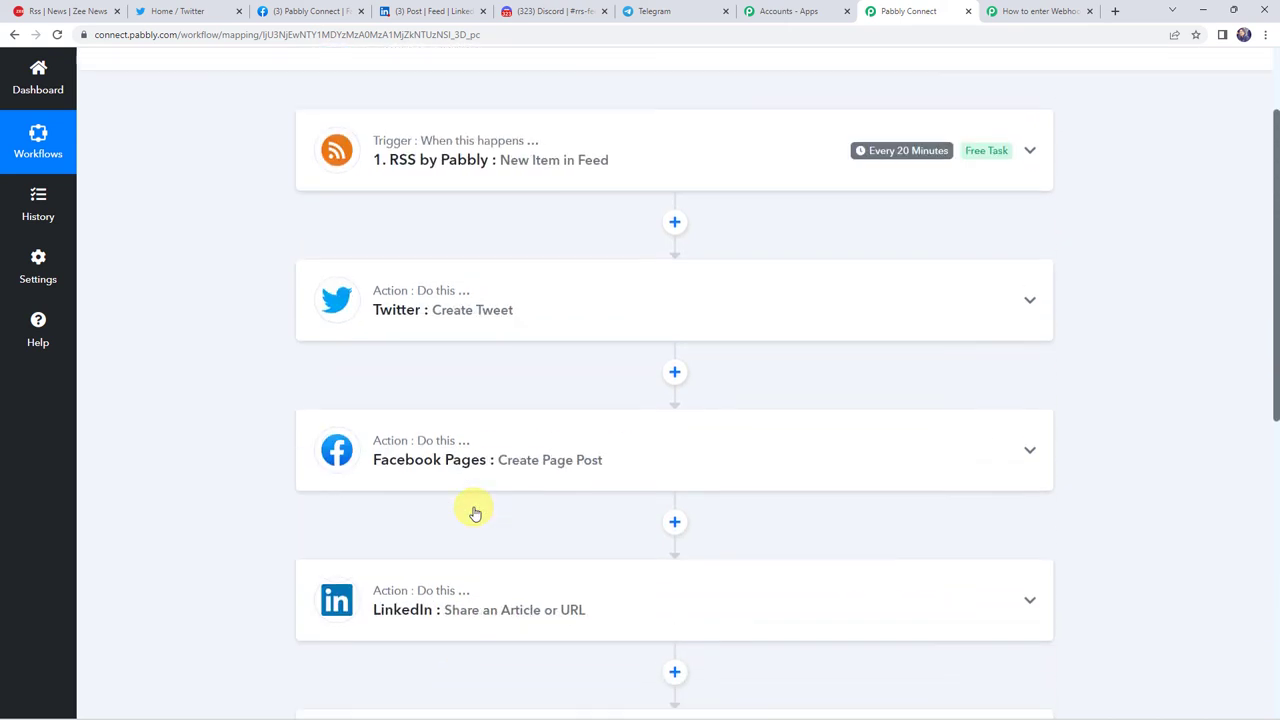